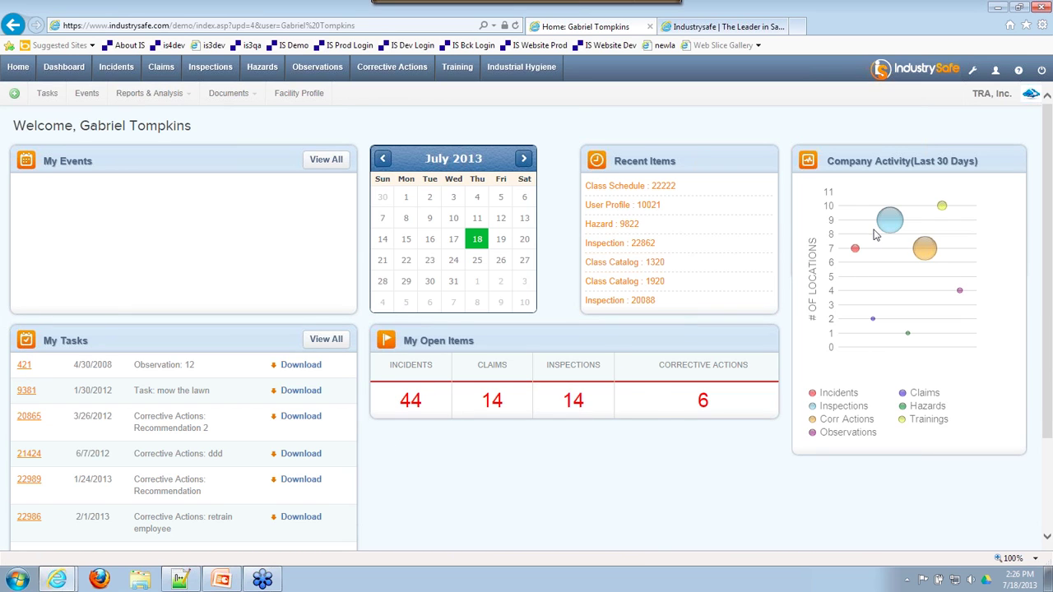
Step: On the Key Metrics dashboard, set the Average Time Lag in Reporting gauge's green segment to end at 2 and yellow at 5, and save
{"action": "mouse_move", "coordinate": [931, 260]}
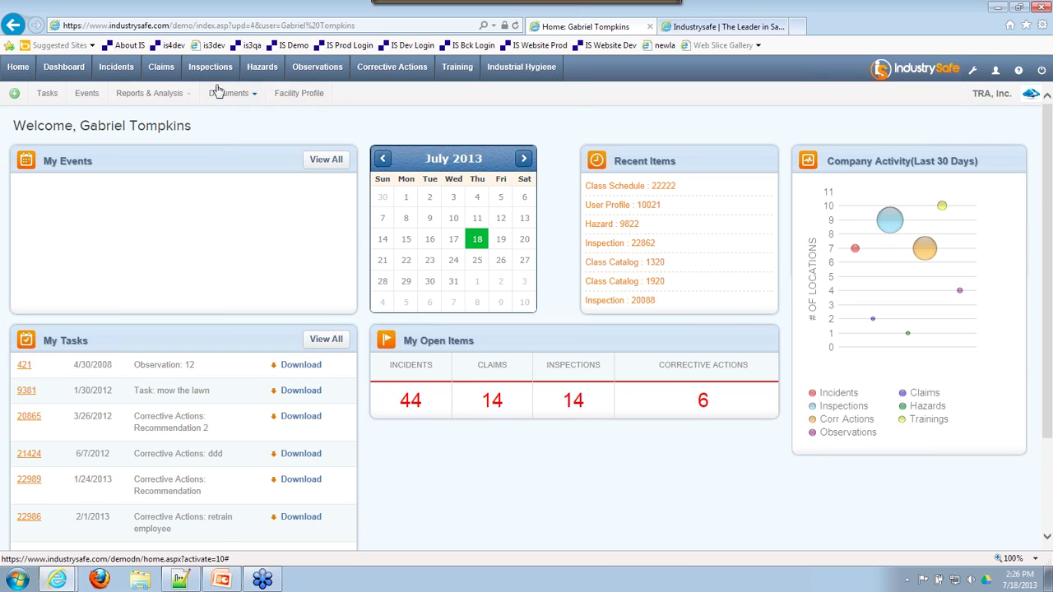
{"action": "left_click", "coordinate": [52, 74]}
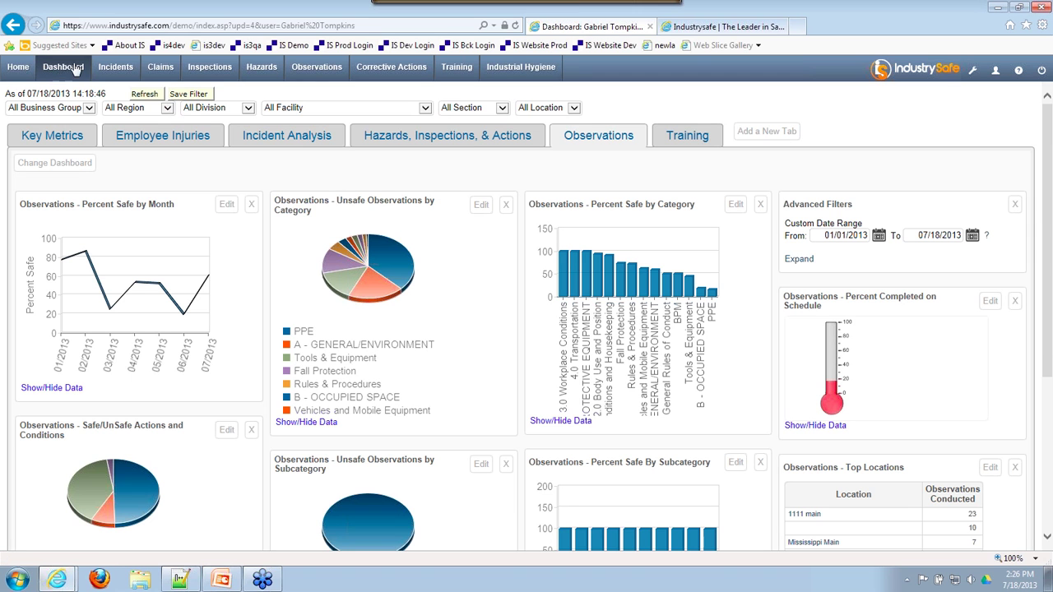
{"action": "left_click", "coordinate": [50, 141]}
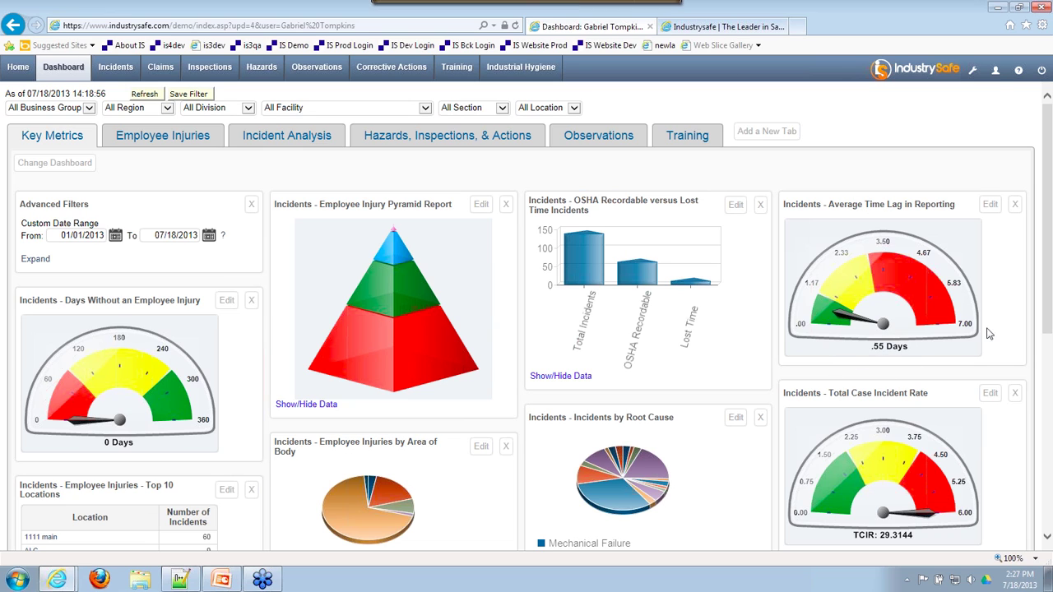
{"action": "left_click", "coordinate": [991, 205]}
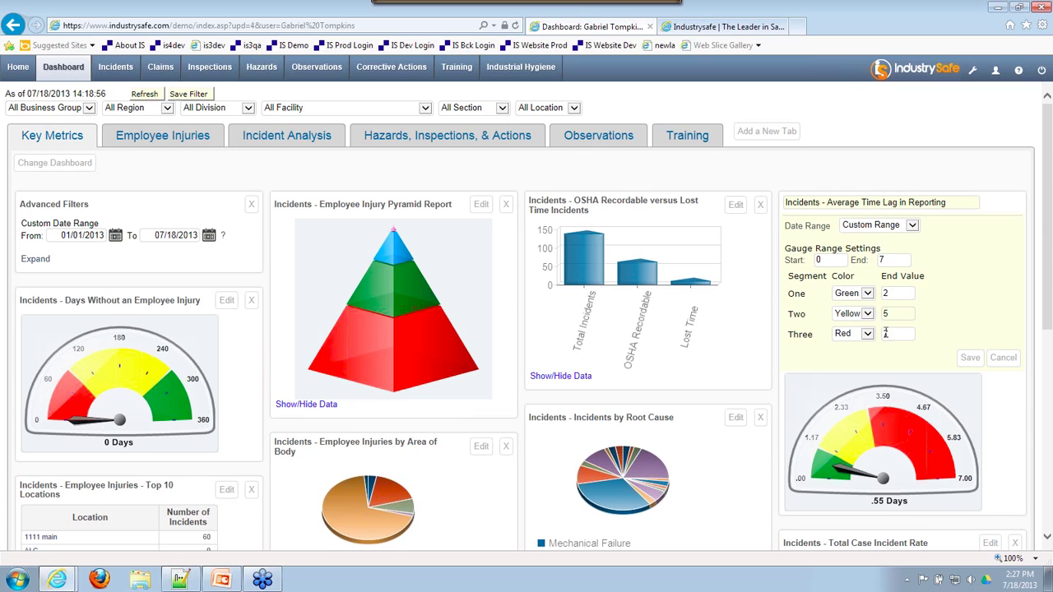
{"action": "left_click", "coordinate": [969, 357]}
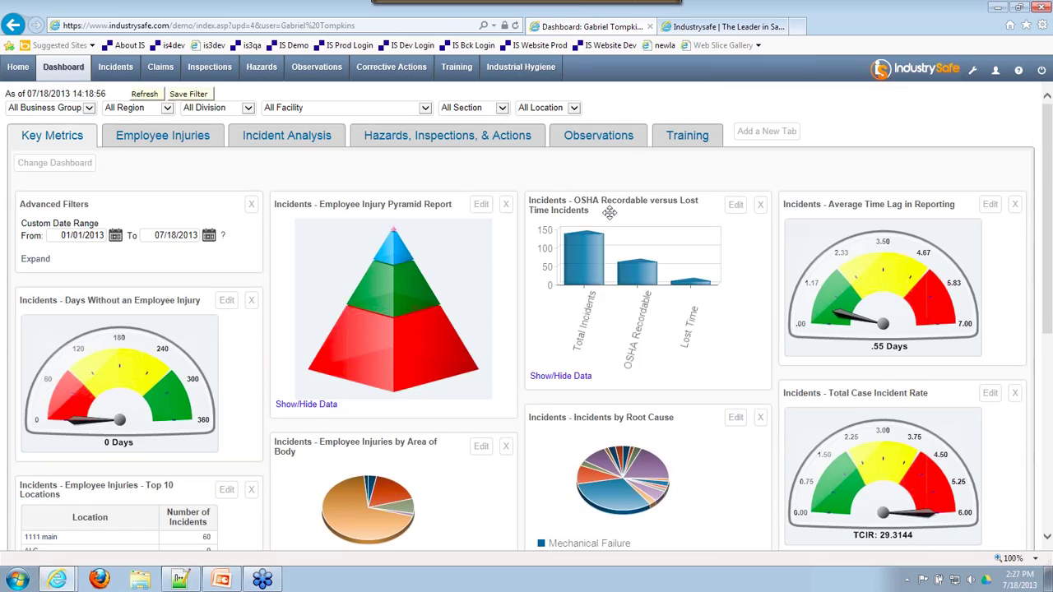
Step: Enlarge the OSHA Recordable versus Lost Time Incidents chart in both width and height
{"action": "left_click_drag", "start_coordinate": [584, 337], "coordinate": [671, 354]}
{"action": "left_click_drag", "start_coordinate": [725, 365], "coordinate": [769, 391]}
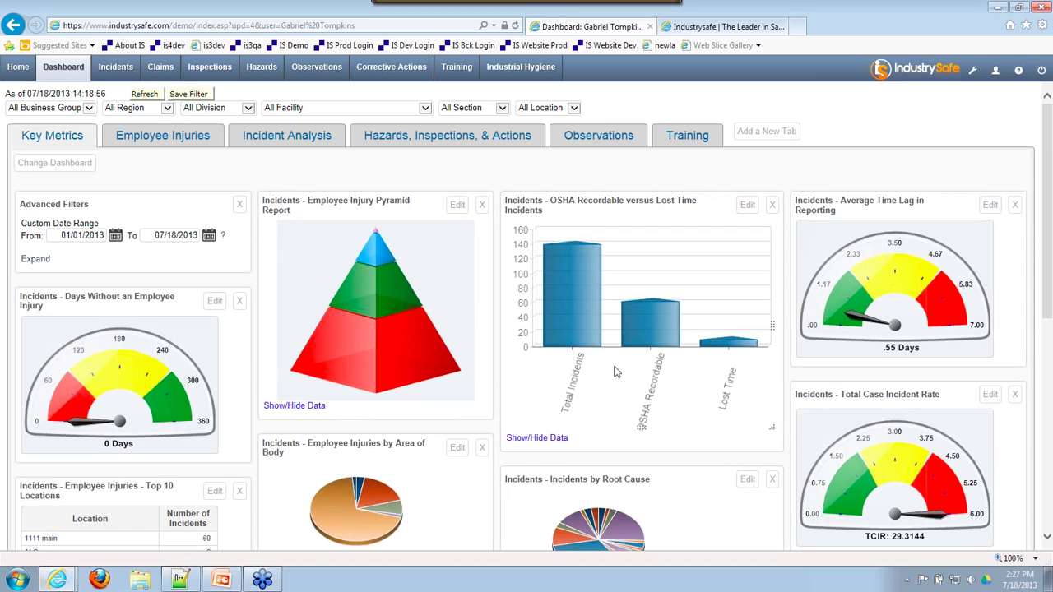
Step: Show the data table of the Employee Injury Pyramid Report, expand its Lost Time Incidents to view the individual records, and collapse them again
{"action": "scroll", "coordinate": [600, 362], "scroll_direction": "down", "scroll_amount": 1}
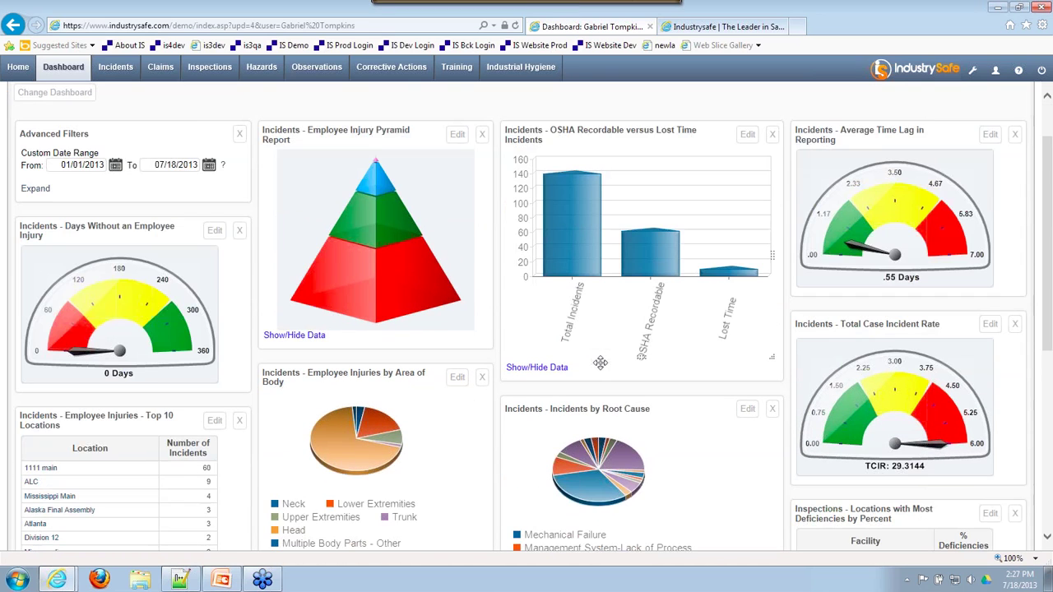
{"action": "scroll", "coordinate": [600, 363], "scroll_direction": "down", "scroll_amount": 1}
{"action": "left_click", "coordinate": [294, 288]}
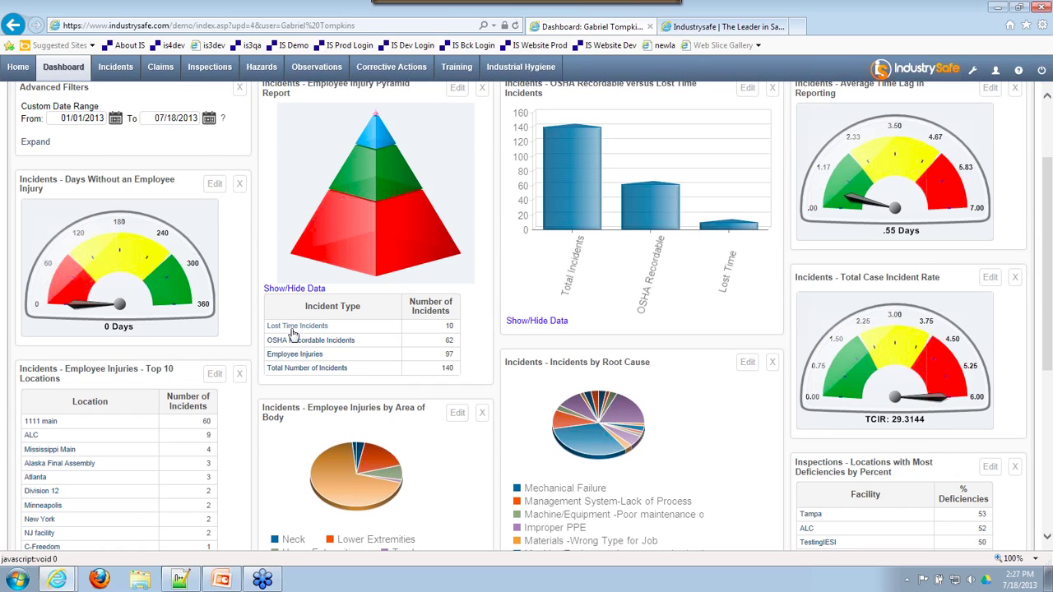
{"action": "left_click", "coordinate": [296, 325]}
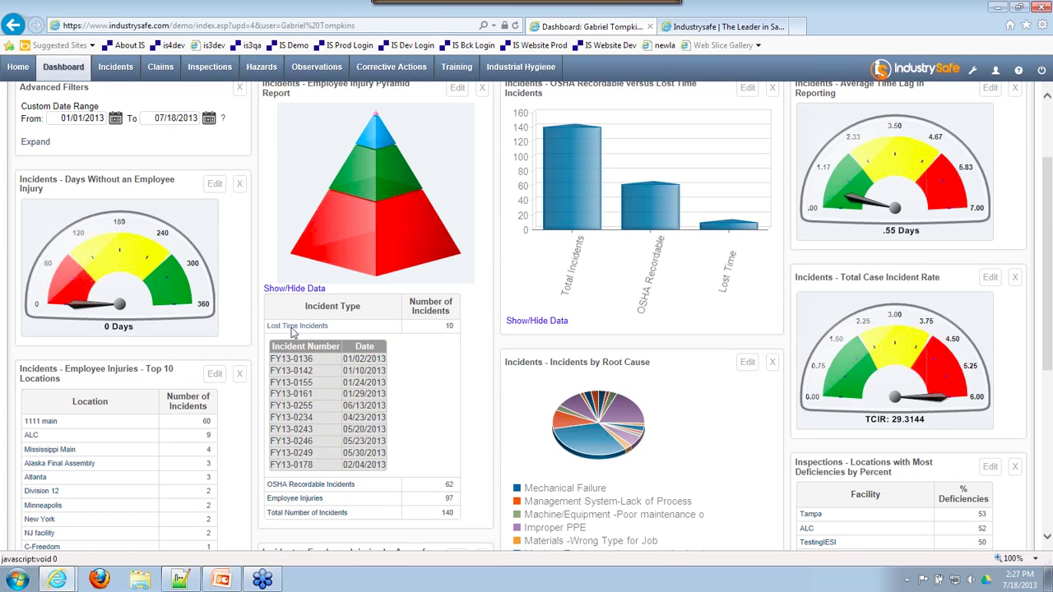
{"action": "scroll", "coordinate": [292, 330], "scroll_direction": "down", "scroll_amount": 3}
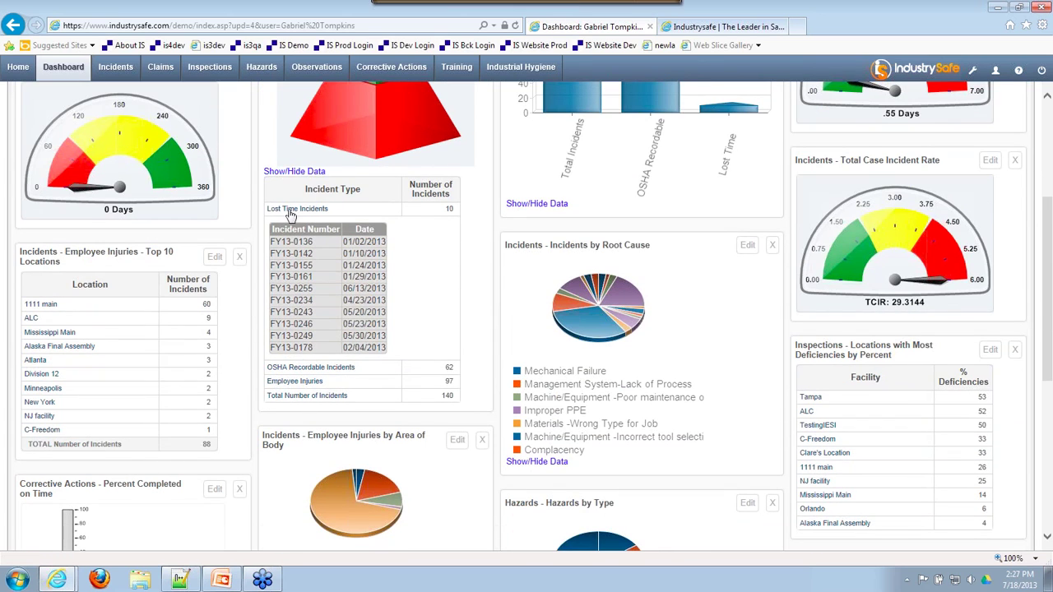
{"action": "left_click", "coordinate": [290, 213]}
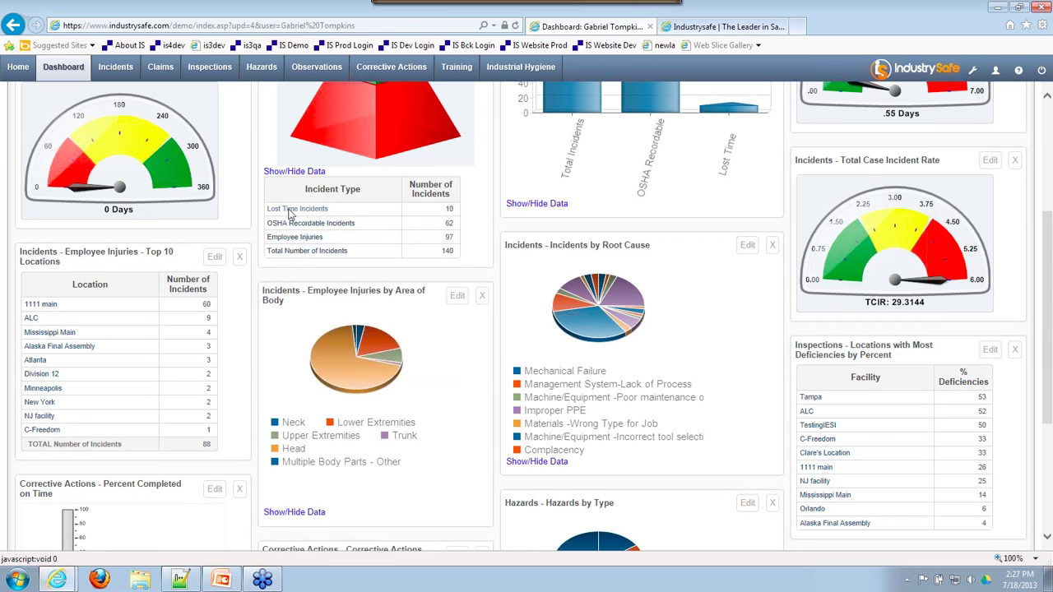
Step: Examine the remaining Key Metrics charts, including injuries by location and body area, root causes, corrective actions, hazards and inspection deficiencies
{"action": "scroll", "coordinate": [289, 213], "scroll_direction": "up", "scroll_amount": 6}
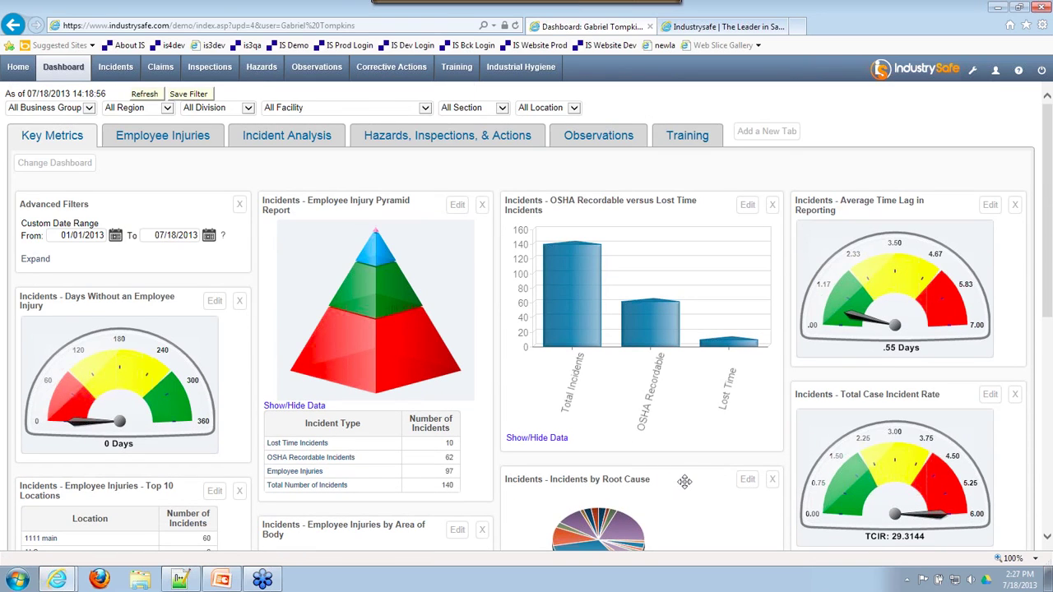
{"action": "scroll", "coordinate": [696, 483], "scroll_direction": "down", "scroll_amount": 2}
{"action": "scroll", "coordinate": [697, 486], "scroll_direction": "down", "scroll_amount": 6}
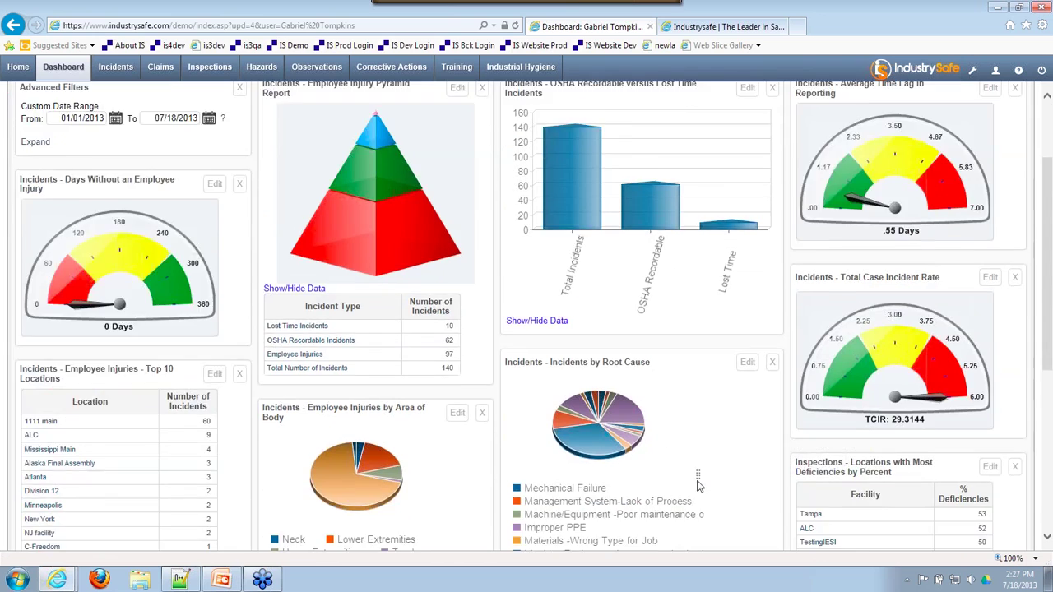
{"action": "scroll", "coordinate": [697, 486], "scroll_direction": "down", "scroll_amount": 3}
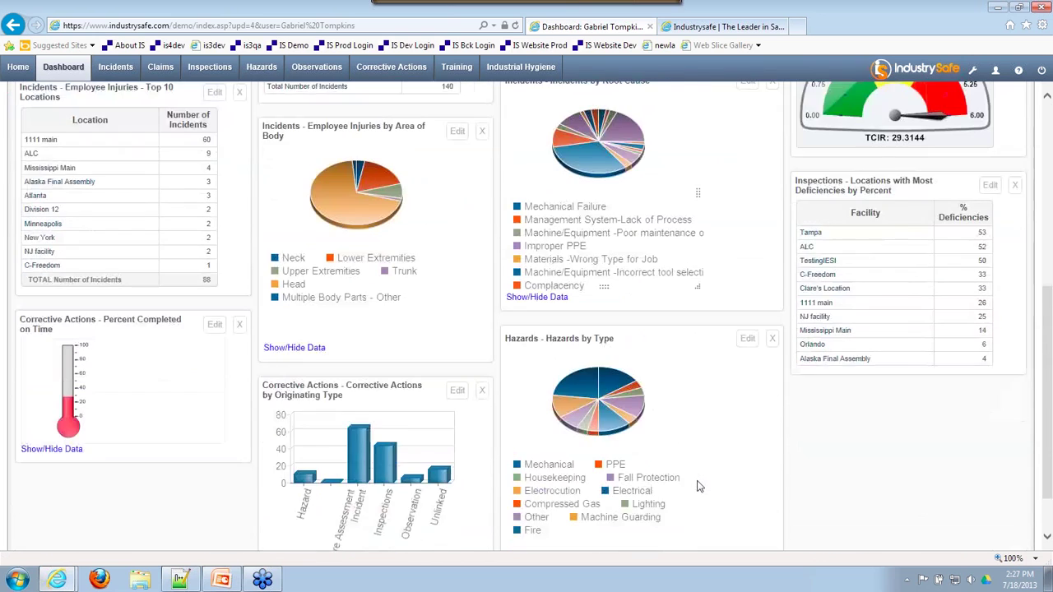
{"action": "scroll", "coordinate": [942, 236], "scroll_direction": "up", "scroll_amount": 10}
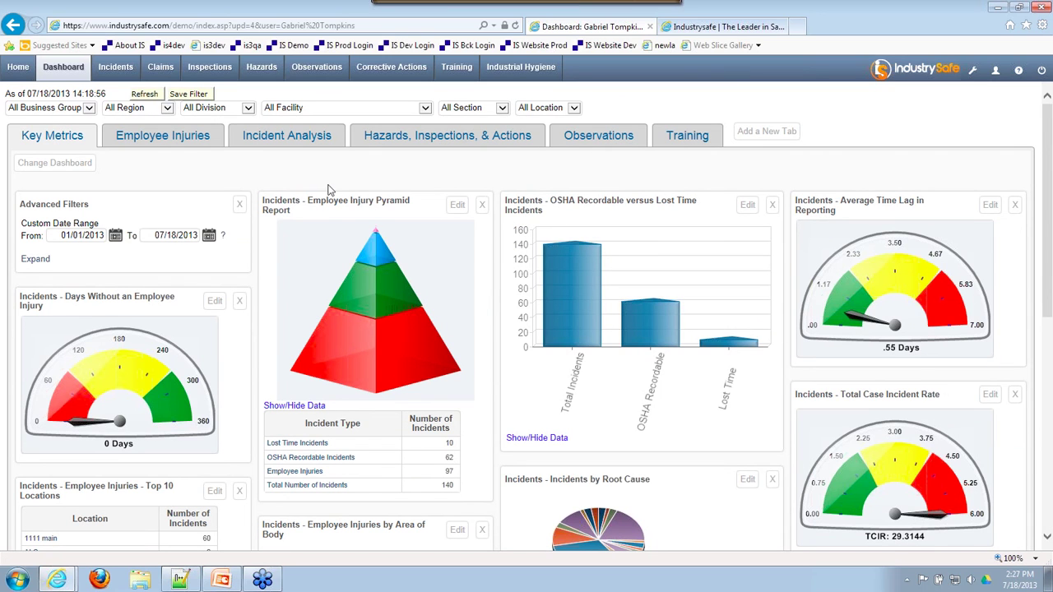
{"action": "scroll", "coordinate": [201, 327], "scroll_direction": "down", "scroll_amount": 5}
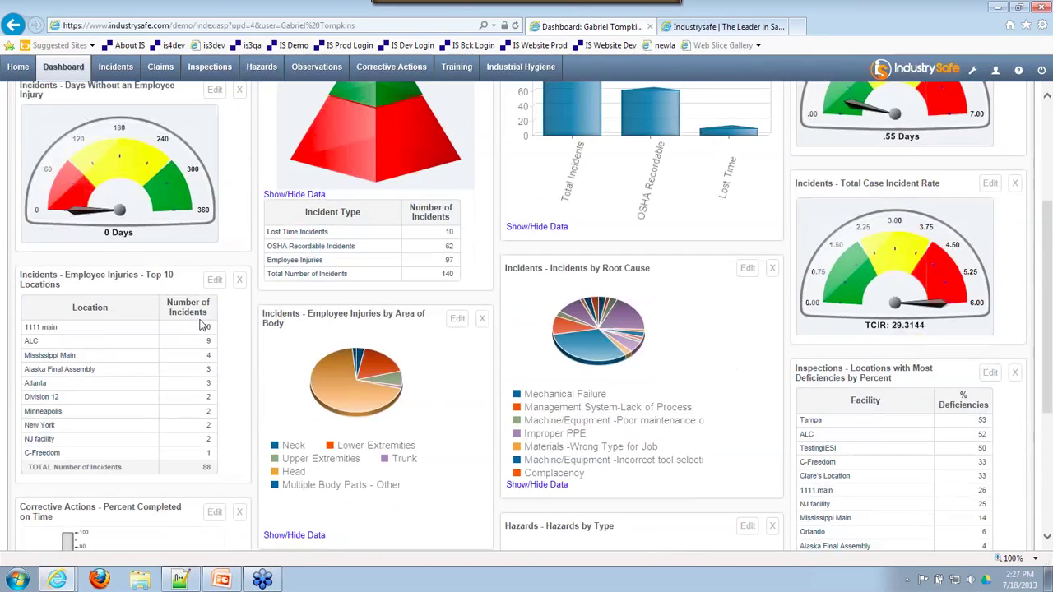
{"action": "scroll", "coordinate": [201, 326], "scroll_direction": "down", "scroll_amount": 2}
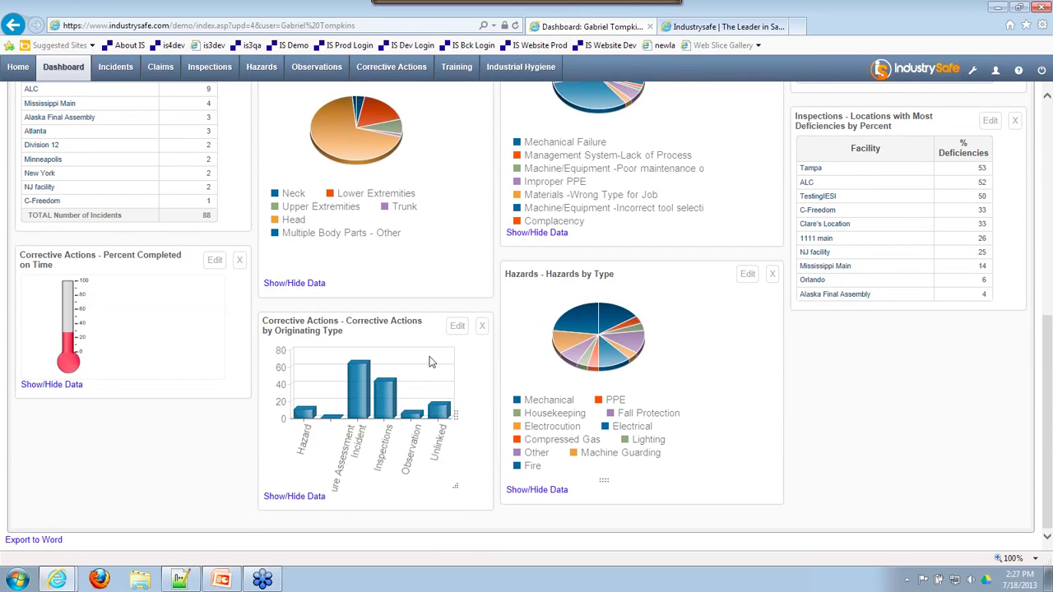
{"action": "scroll", "coordinate": [430, 362], "scroll_direction": "up", "scroll_amount": 1}
{"action": "scroll", "coordinate": [430, 362], "scroll_direction": "up", "scroll_amount": 4}
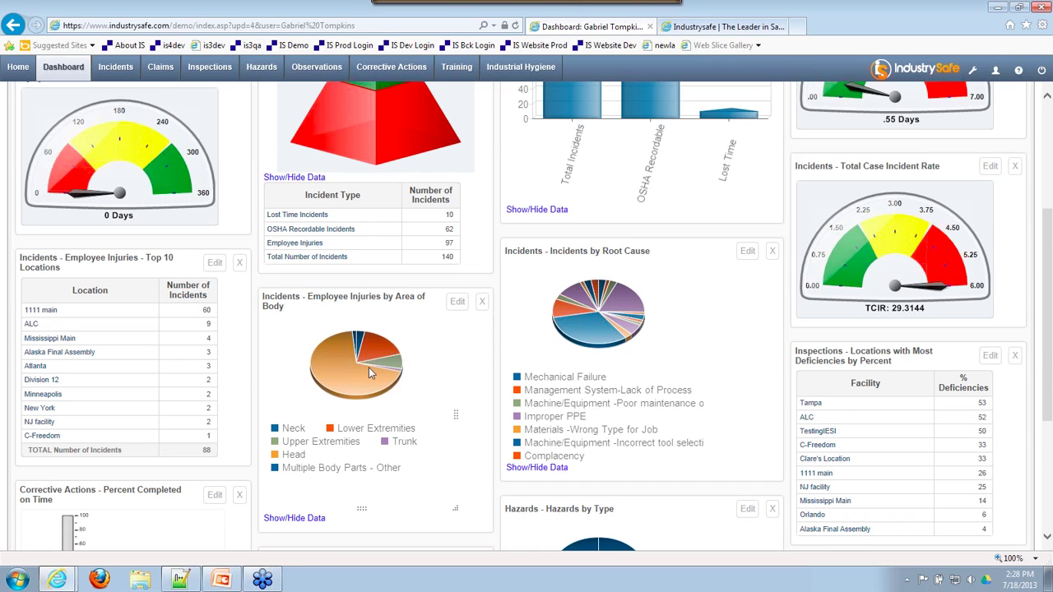
{"action": "scroll", "coordinate": [369, 367], "scroll_direction": "up", "scroll_amount": 5}
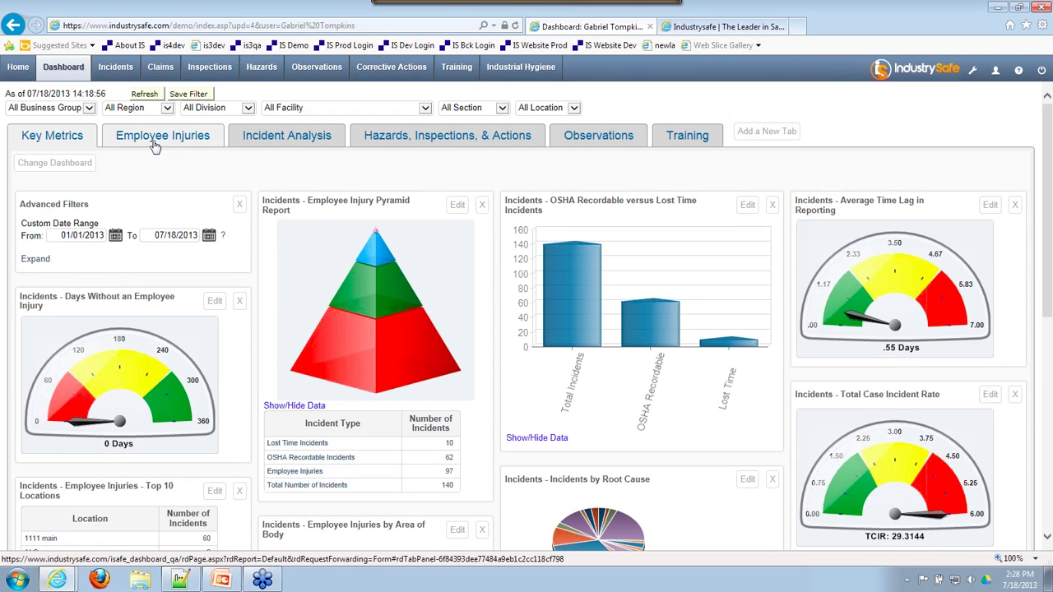
Step: Open the Employee Injuries dashboard and examine its incident rate gauges, monthly trends, missed-day gauges and injury breakdown charts
{"action": "left_click", "coordinate": [156, 146]}
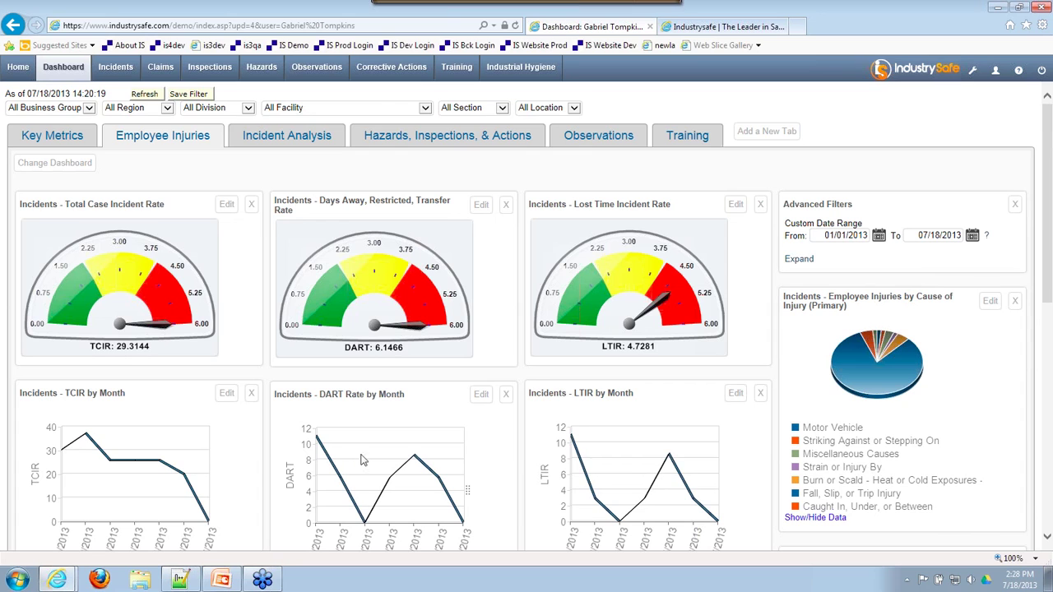
{"action": "scroll", "coordinate": [362, 460], "scroll_direction": "down", "scroll_amount": 3}
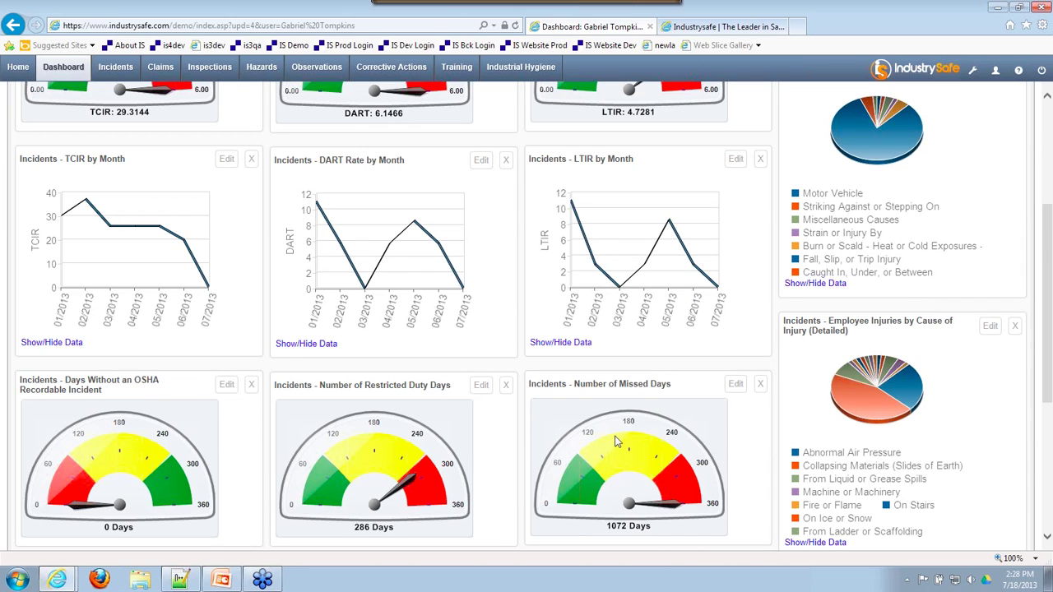
{"action": "scroll", "coordinate": [617, 442], "scroll_direction": "down", "scroll_amount": 3}
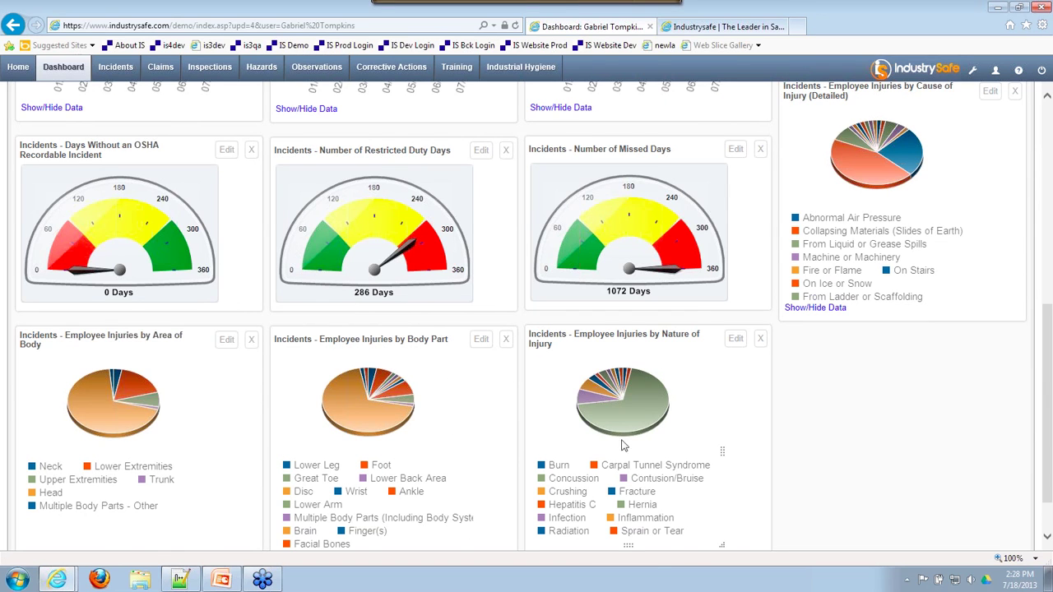
{"action": "scroll", "coordinate": [893, 510], "scroll_direction": "up", "scroll_amount": 2}
{"action": "scroll", "coordinate": [893, 511], "scroll_direction": "up", "scroll_amount": 5}
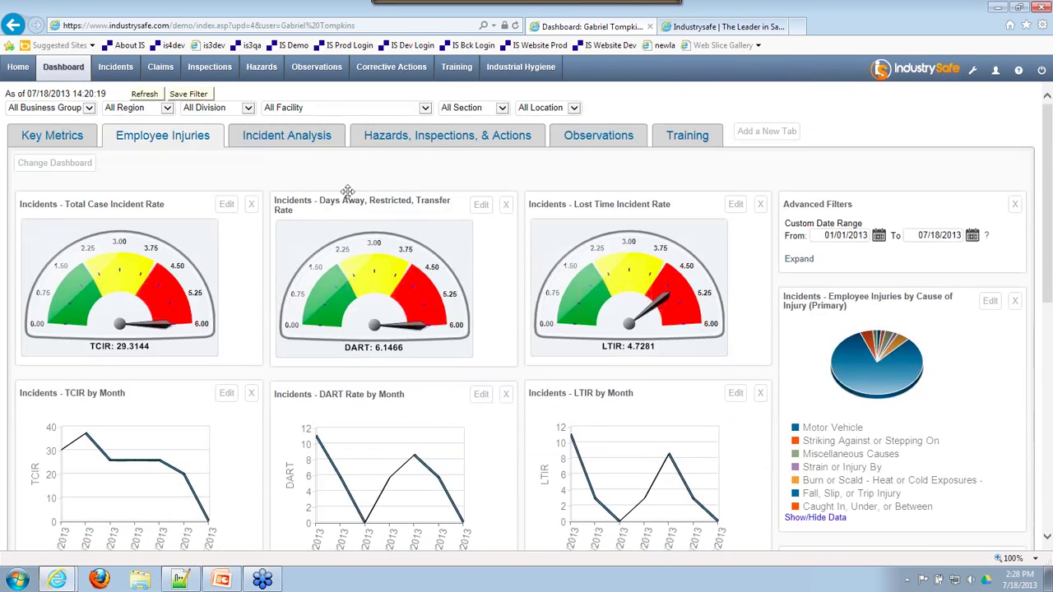
Step: View the Hazards, Inspections, & Actions, Observations and Training dashboards in turn, and return to Employee Injuries
{"action": "left_click", "coordinate": [434, 145]}
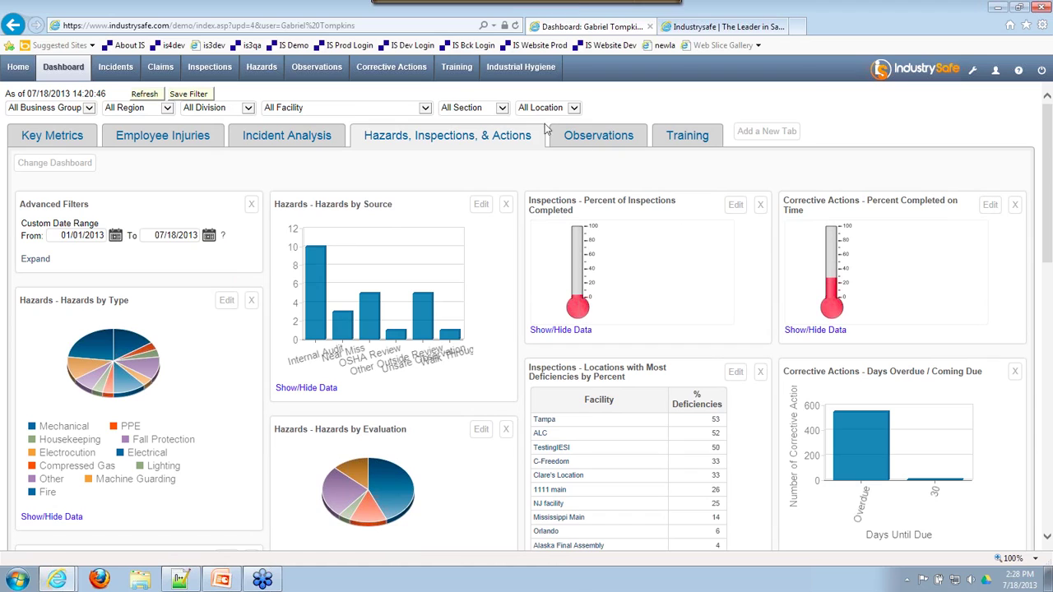
{"action": "left_click", "coordinate": [582, 139]}
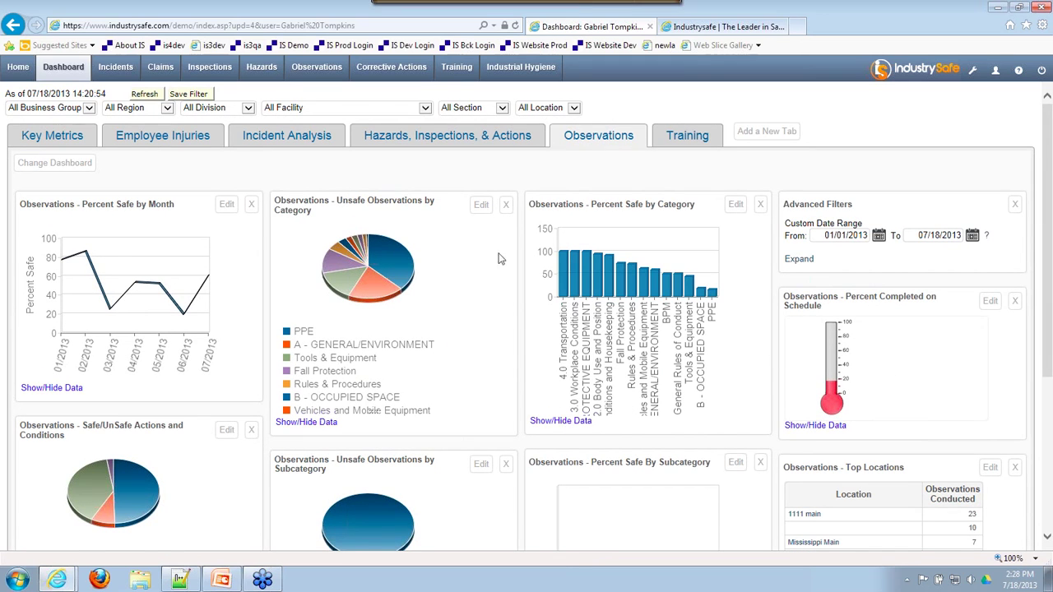
{"action": "left_click", "coordinate": [691, 136]}
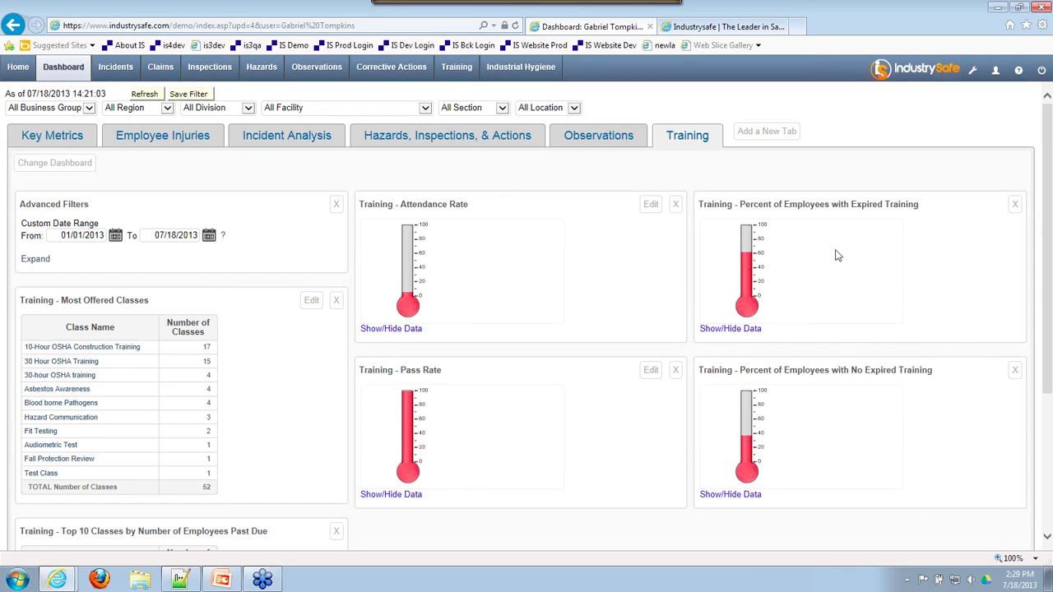
{"action": "left_click", "coordinate": [174, 140]}
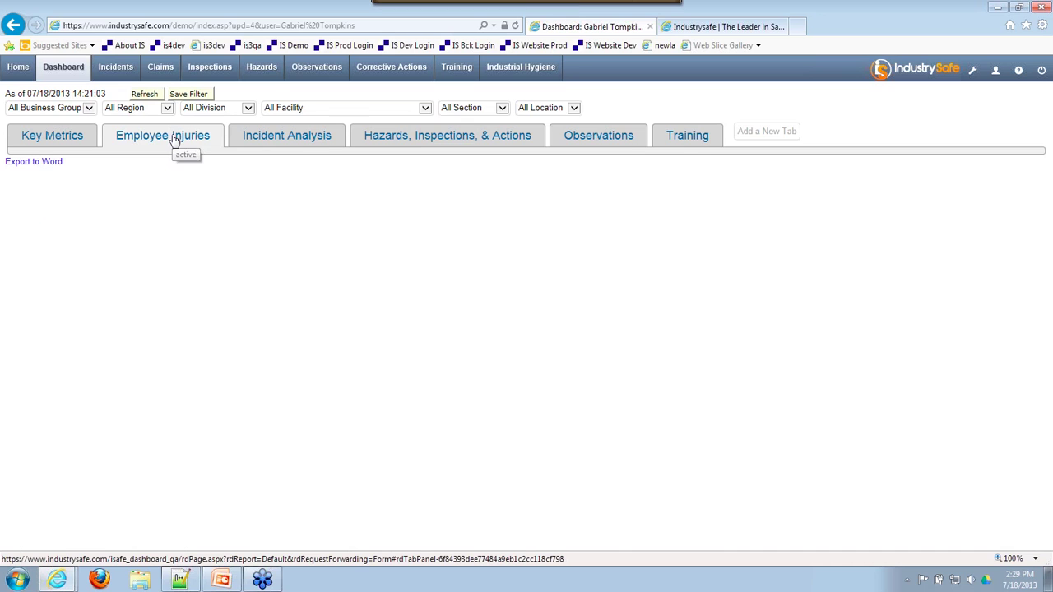
Step: Search the incident records for those with Employee Injured set to Yes
{"action": "left_click", "coordinate": [124, 71]}
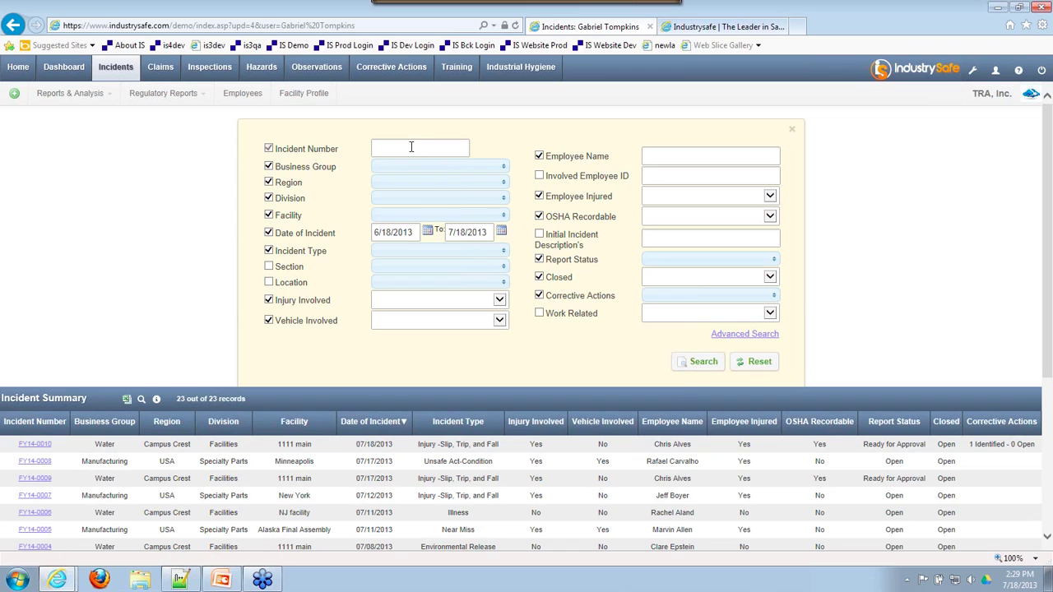
{"action": "left_click", "coordinate": [437, 170]}
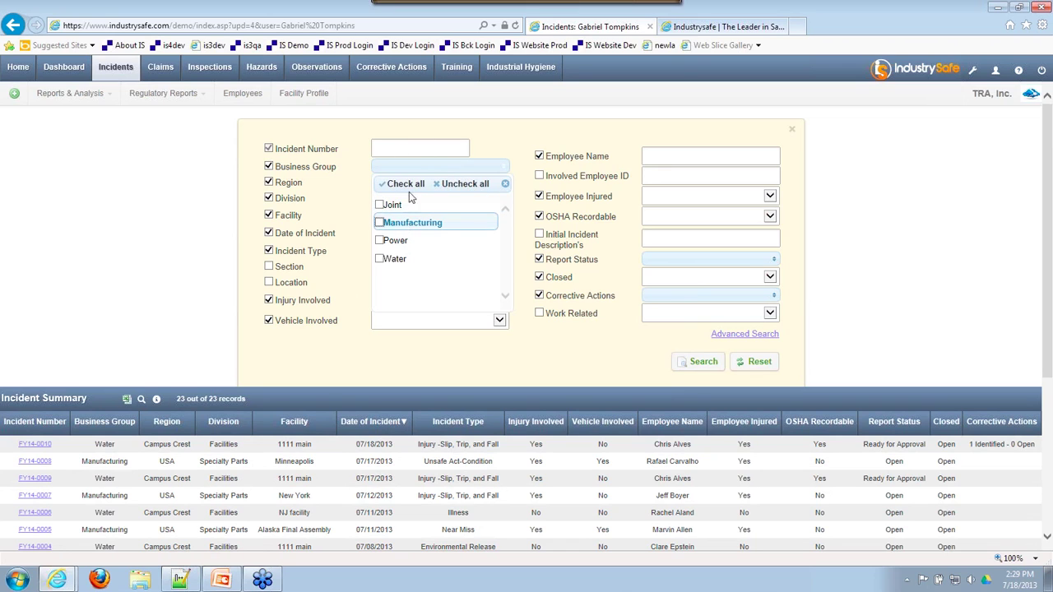
{"action": "left_click", "coordinate": [520, 145]}
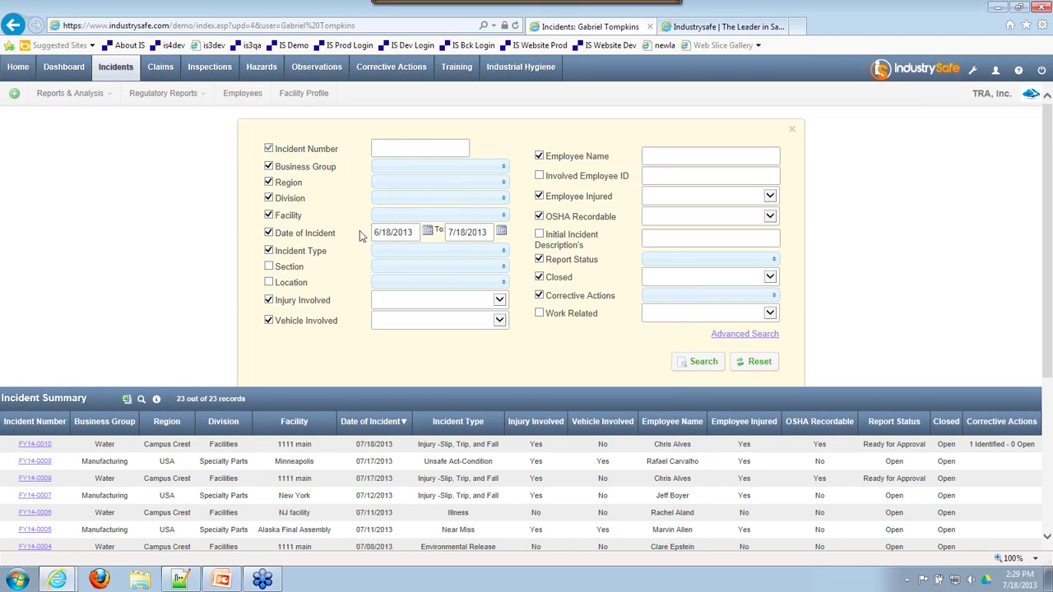
{"action": "left_click", "coordinate": [663, 200]}
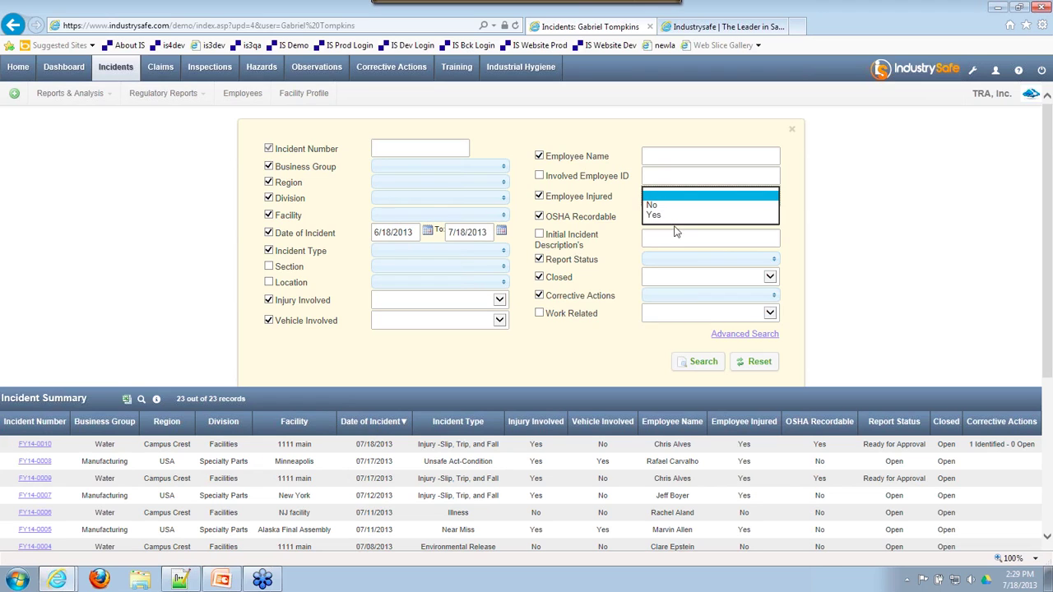
{"action": "left_click", "coordinate": [695, 364]}
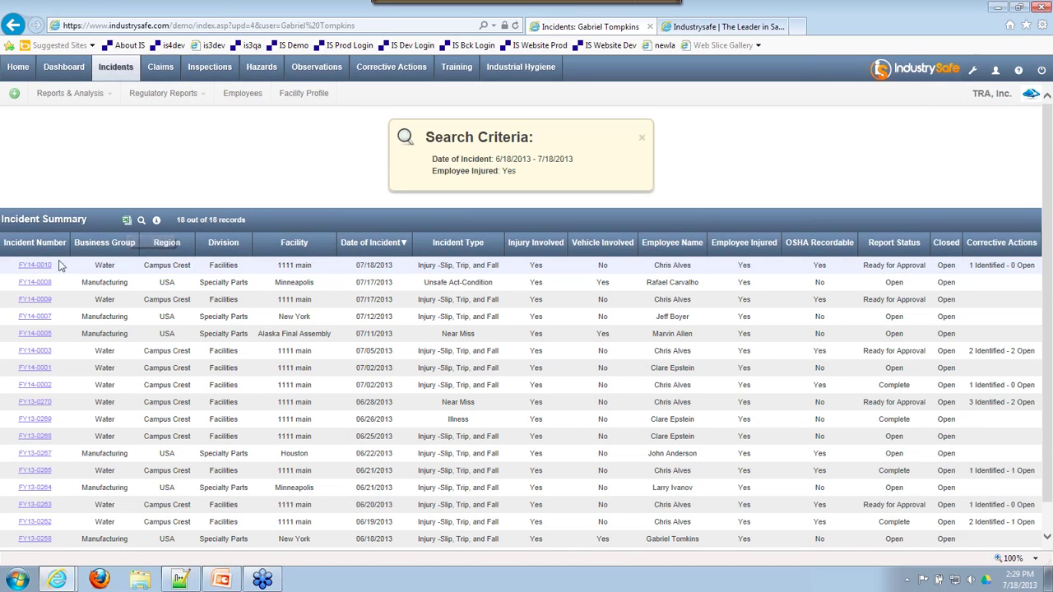
Step: Open incident FY14-0010 from the search results and display its New Incident Form
{"action": "mouse_move", "coordinate": [35, 266]}
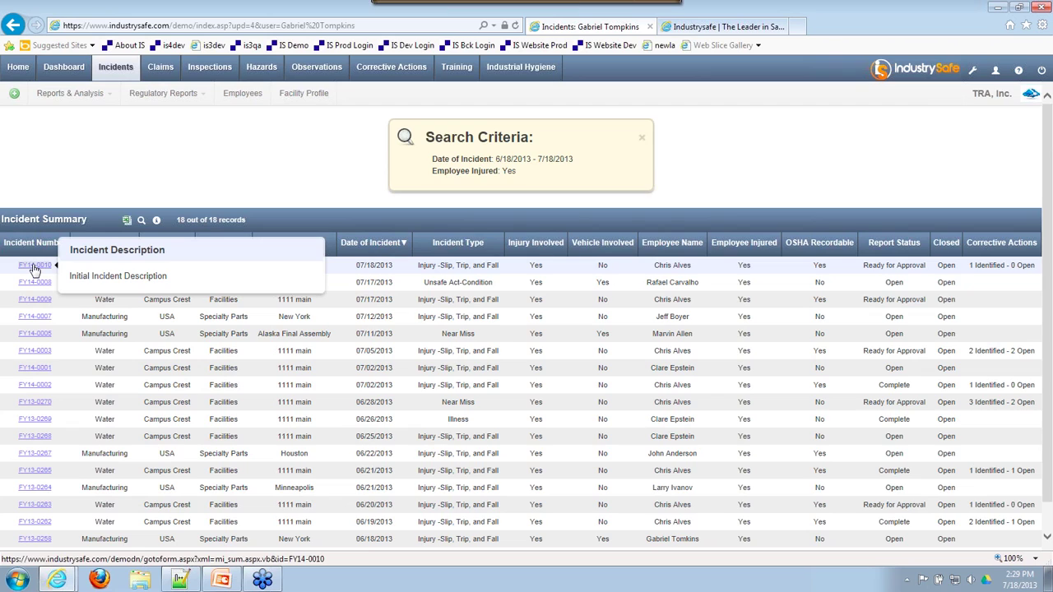
{"action": "left_click", "coordinate": [35, 266]}
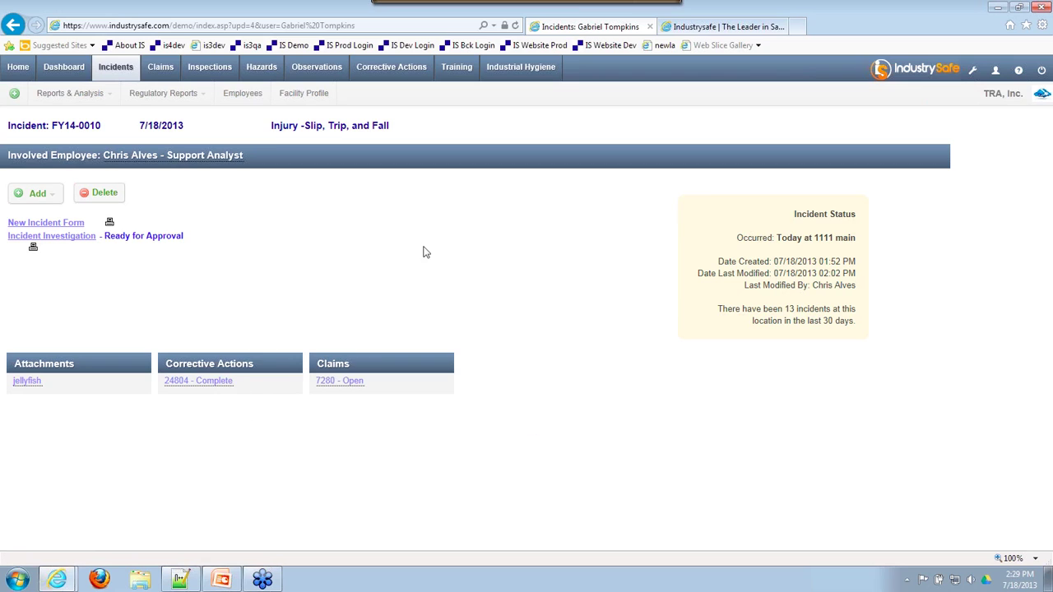
{"action": "left_click", "coordinate": [45, 224]}
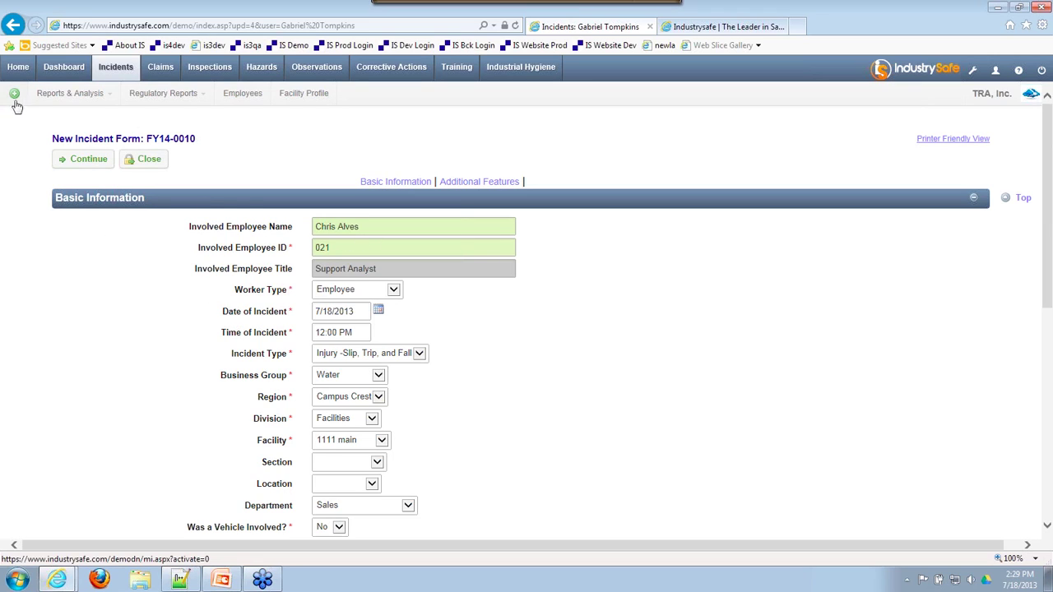
Step: Start a new incident form, look up the involved employee by last name, and set the incident type to Illness
{"action": "left_click", "coordinate": [331, 224]}
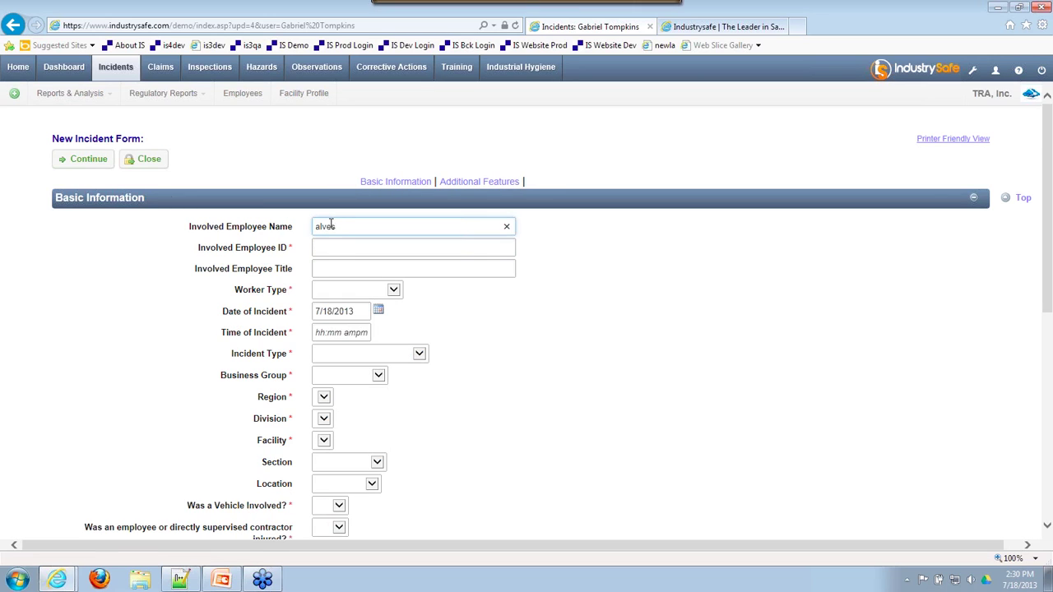
{"action": "type", "text": "alves"}
{"action": "left_click", "coordinate": [345, 244]}
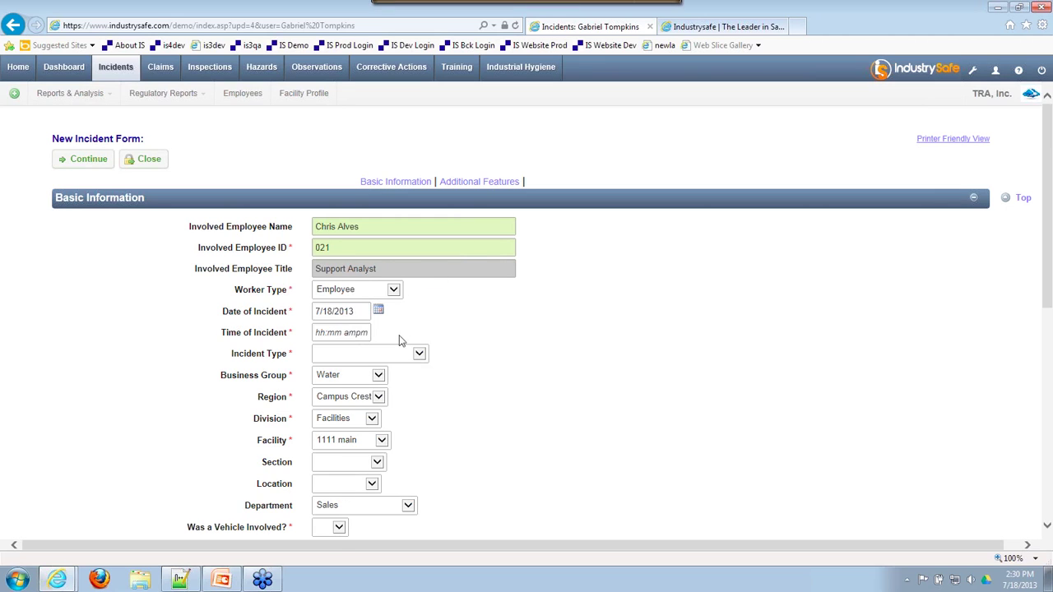
{"action": "scroll", "coordinate": [624, 401], "scroll_direction": "down", "scroll_amount": 3}
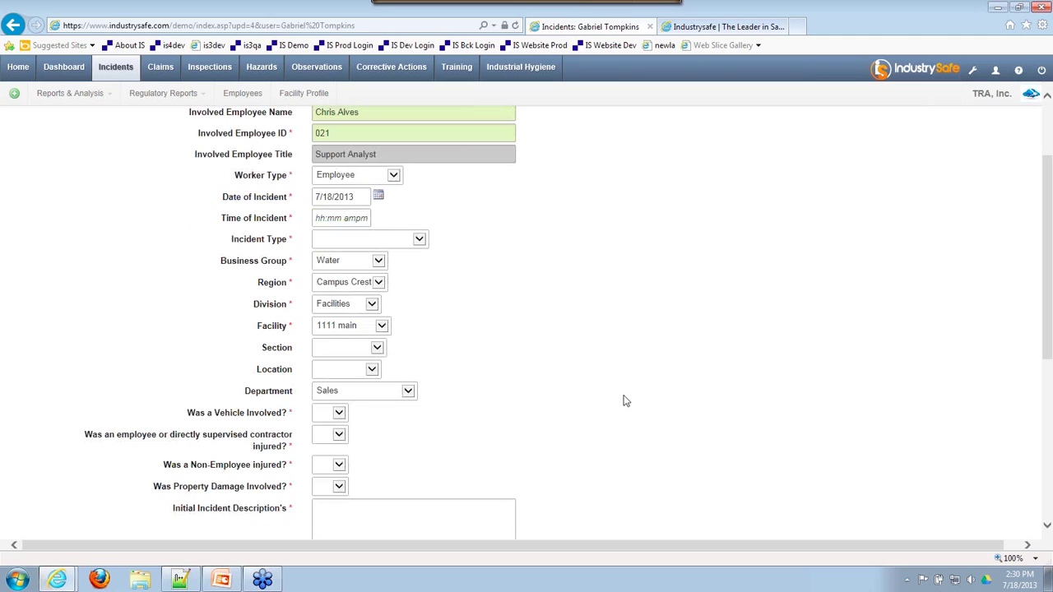
{"action": "scroll", "coordinate": [623, 401], "scroll_direction": "up", "scroll_amount": 3}
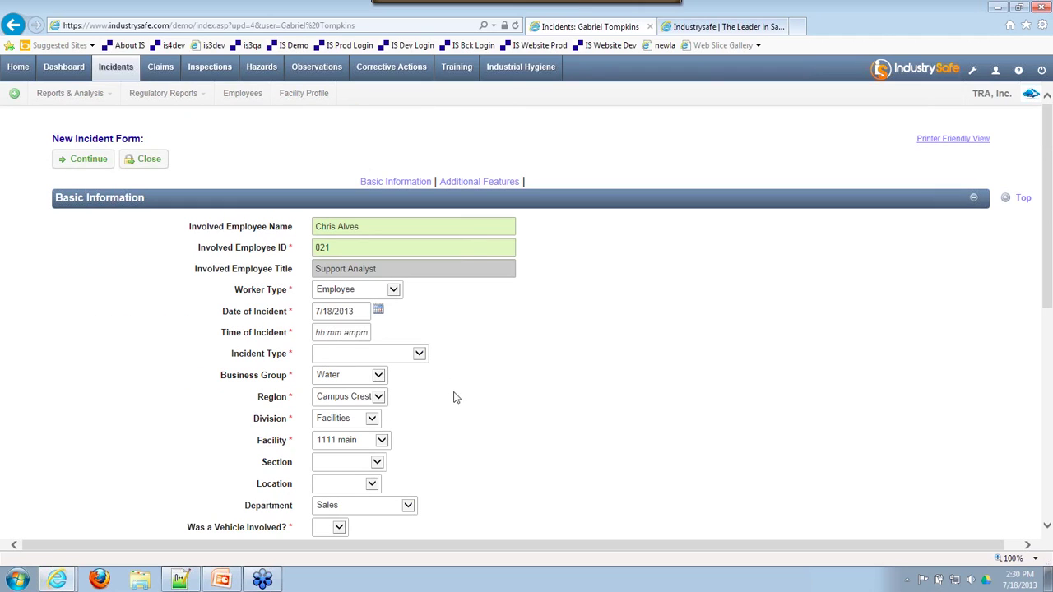
{"action": "left_click", "coordinate": [418, 356]}
{"action": "left_click", "coordinate": [349, 375]}
Step: Answer No to whether a vehicle was involved in the incident
{"action": "scroll", "coordinate": [587, 494], "scroll_direction": "down", "scroll_amount": 3}
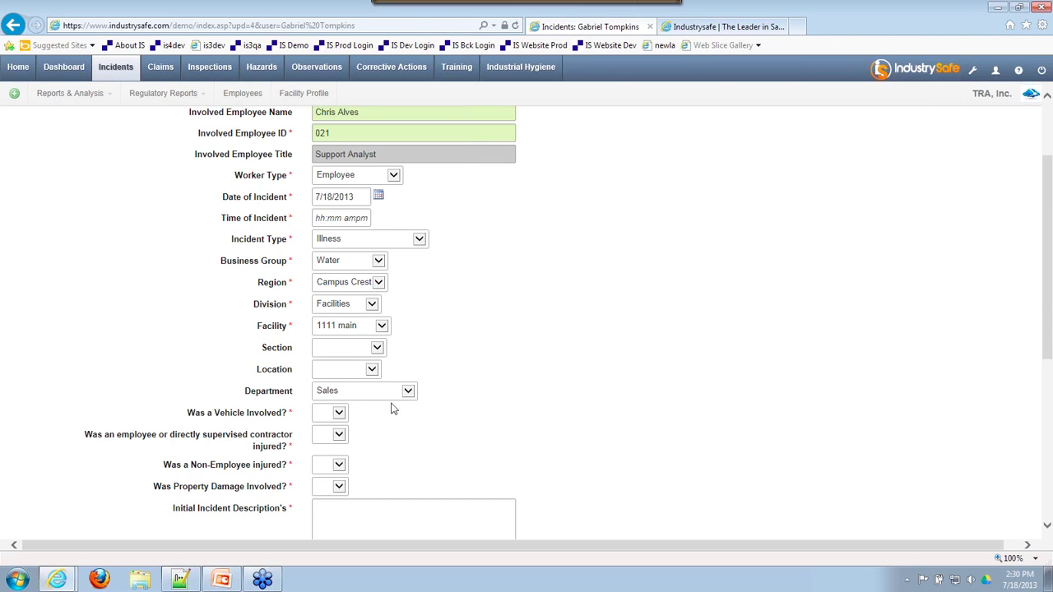
{"action": "left_click", "coordinate": [323, 417]}
{"action": "left_click", "coordinate": [323, 433]}
{"action": "scroll", "coordinate": [472, 442], "scroll_direction": "down", "scroll_amount": 3}
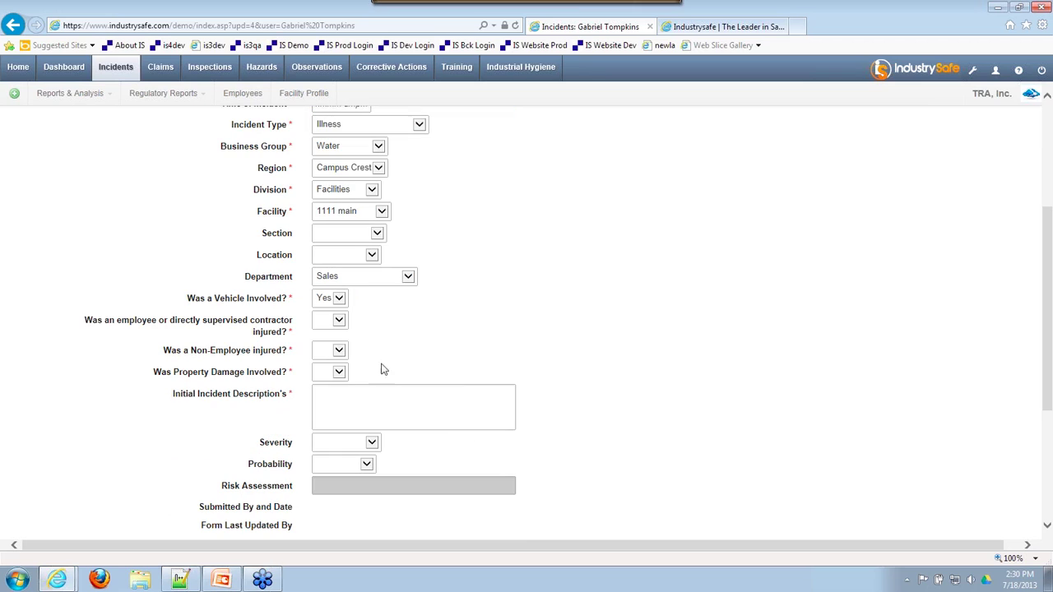
{"action": "left_click", "coordinate": [340, 306]}
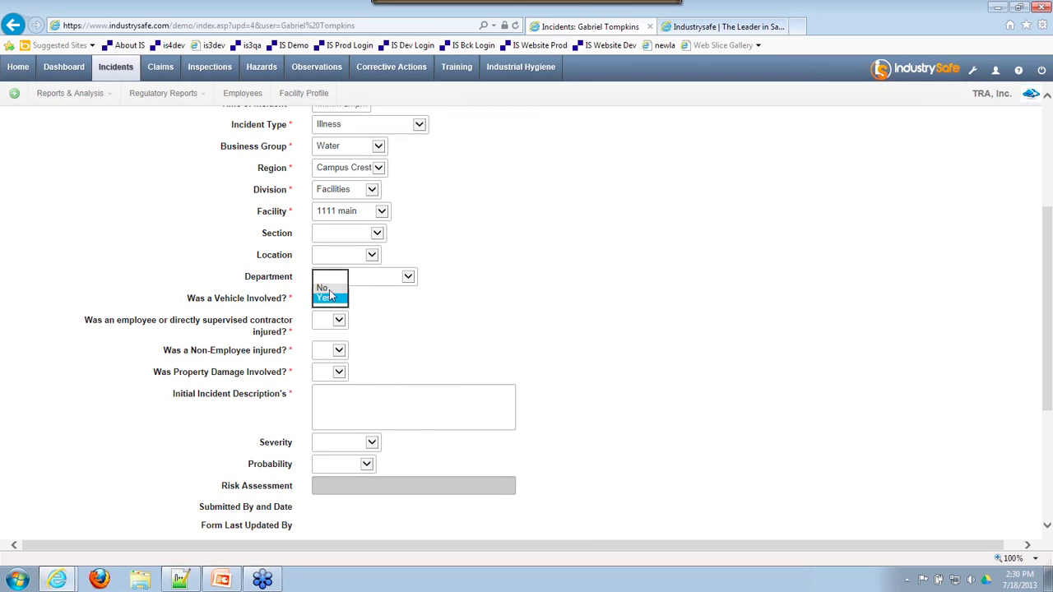
{"action": "left_click", "coordinate": [323, 285]}
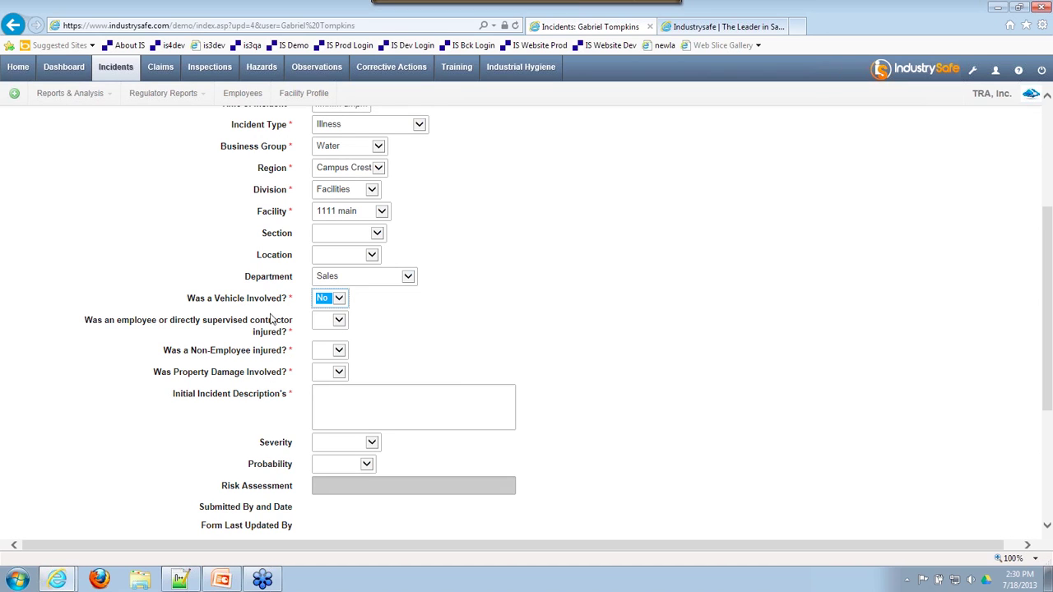
Step: Answer Yes to the employee or supervised contractor injury question, and No to non-employee injury and property damage
{"action": "left_click", "coordinate": [437, 359]}
{"action": "left_click", "coordinate": [325, 325]}
{"action": "left_click", "coordinate": [324, 339]}
{"action": "left_click", "coordinate": [329, 350]}
{"action": "left_click", "coordinate": [329, 362]}
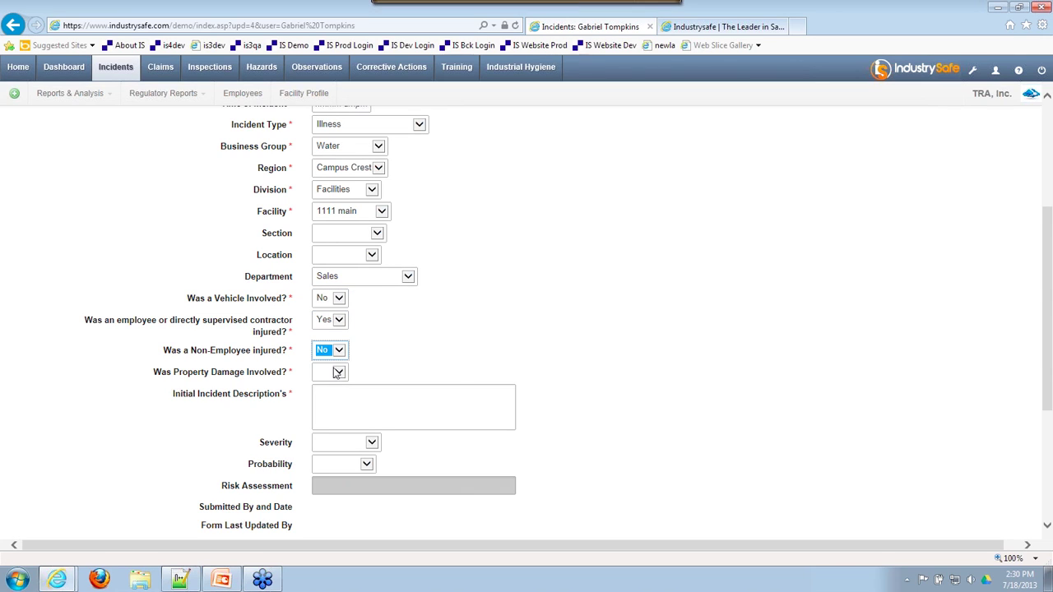
{"action": "left_click", "coordinate": [339, 372]}
{"action": "left_click", "coordinate": [341, 390]}
{"action": "left_click", "coordinate": [339, 375]}
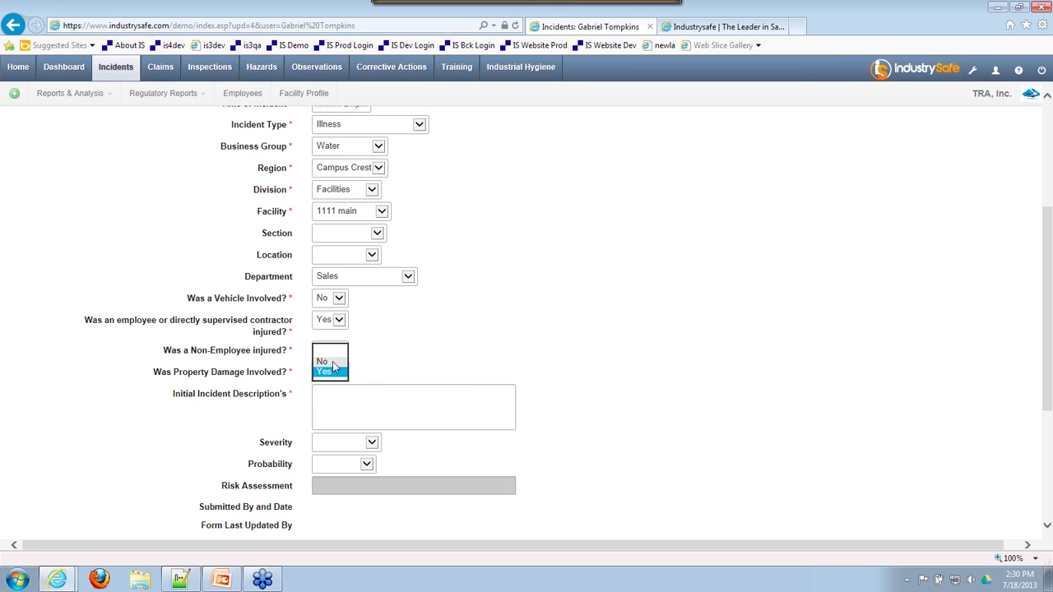
{"action": "left_click", "coordinate": [333, 362]}
Step: Enter the incident description "employee slipped and fell.", set the time of incident to 12:34 PM, and submit the form
{"action": "left_click", "coordinate": [326, 404]}
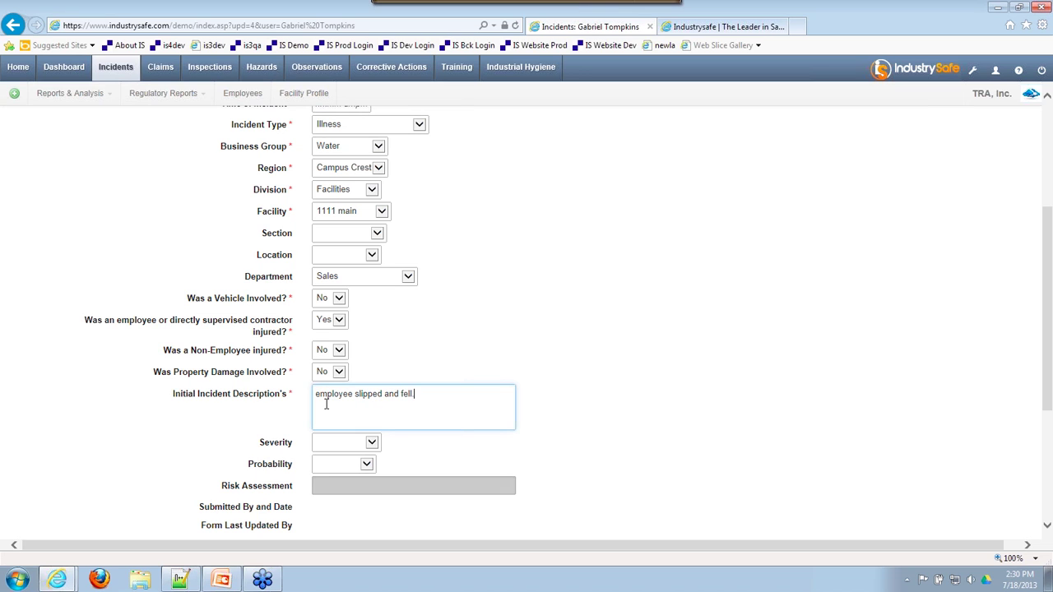
{"action": "scroll", "coordinate": [326, 404], "scroll_direction": "down", "scroll_amount": 3}
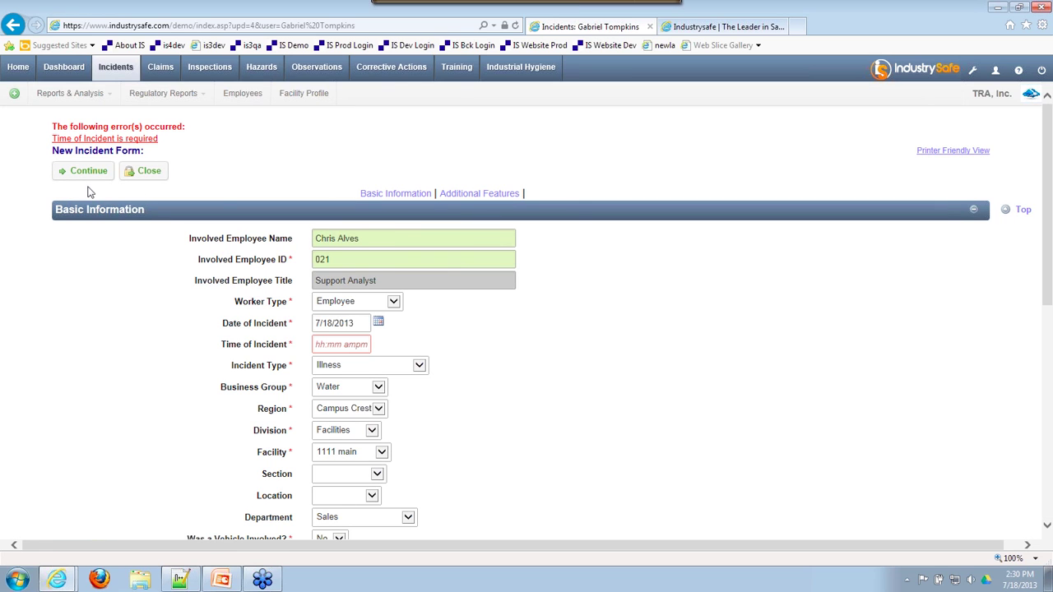
{"action": "left_click", "coordinate": [329, 345]}
{"action": "type", "text": "12:34"}
{"action": "left_click", "coordinate": [93, 174]}
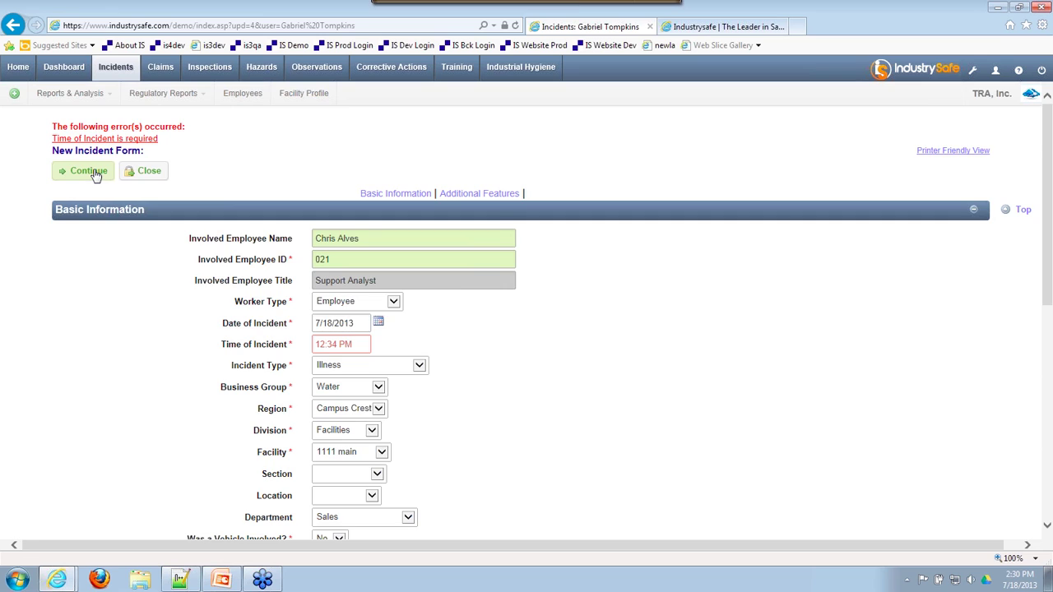
{"action": "left_click", "coordinate": [93, 173]}
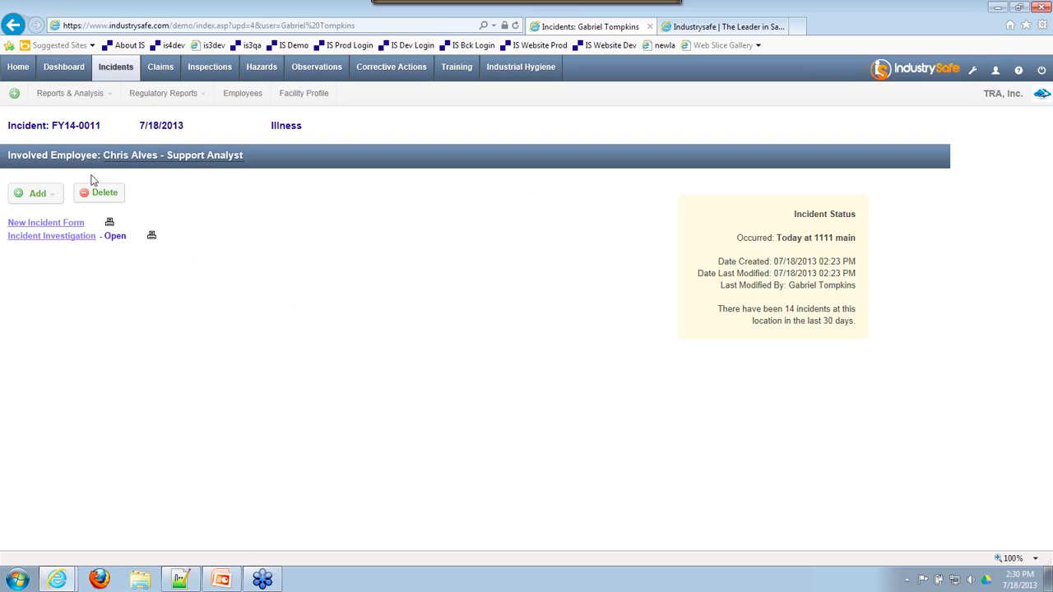
Step: Open the new incident's Incident Investigation form and examine its Employee Injury, Recordkeeping and Incident Analysis sections
{"action": "left_click", "coordinate": [83, 236]}
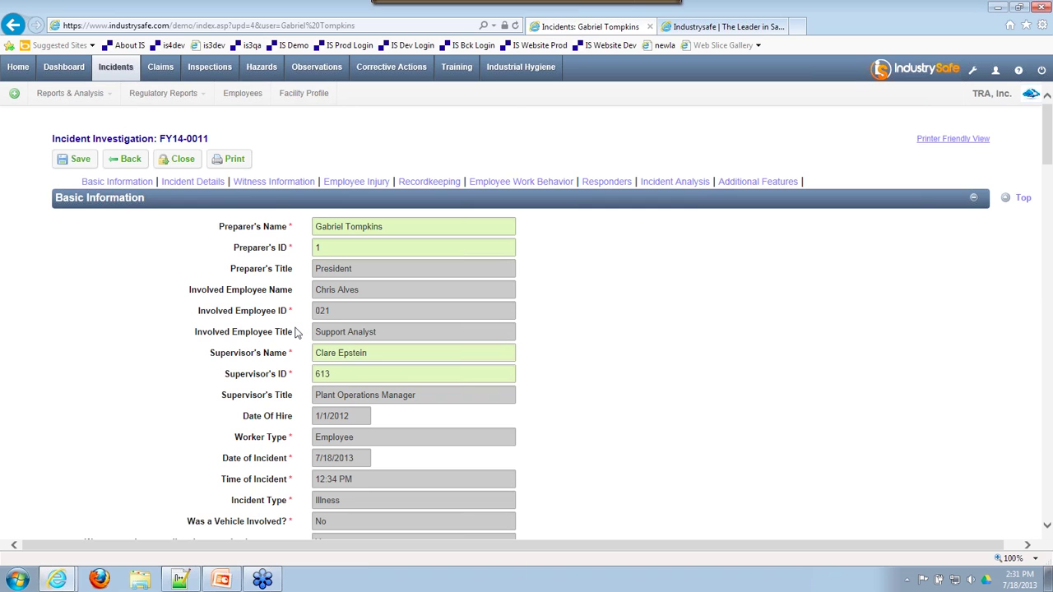
{"action": "scroll", "coordinate": [292, 339], "scroll_direction": "down", "scroll_amount": 10}
{"action": "scroll", "coordinate": [321, 305], "scroll_direction": "down", "scroll_amount": 4}
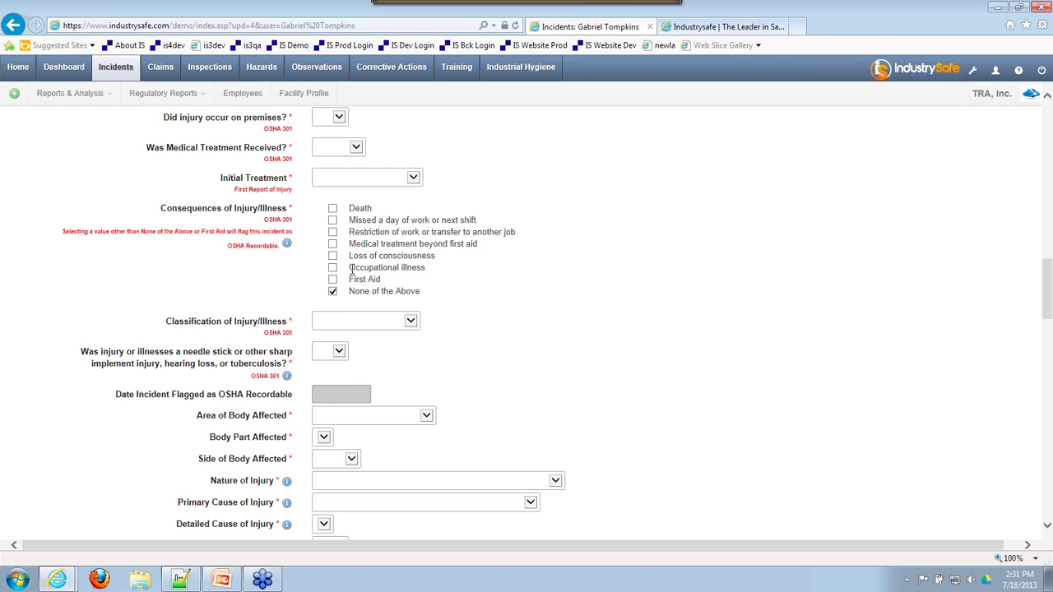
{"action": "scroll", "coordinate": [263, 239], "scroll_direction": "up", "scroll_amount": 2}
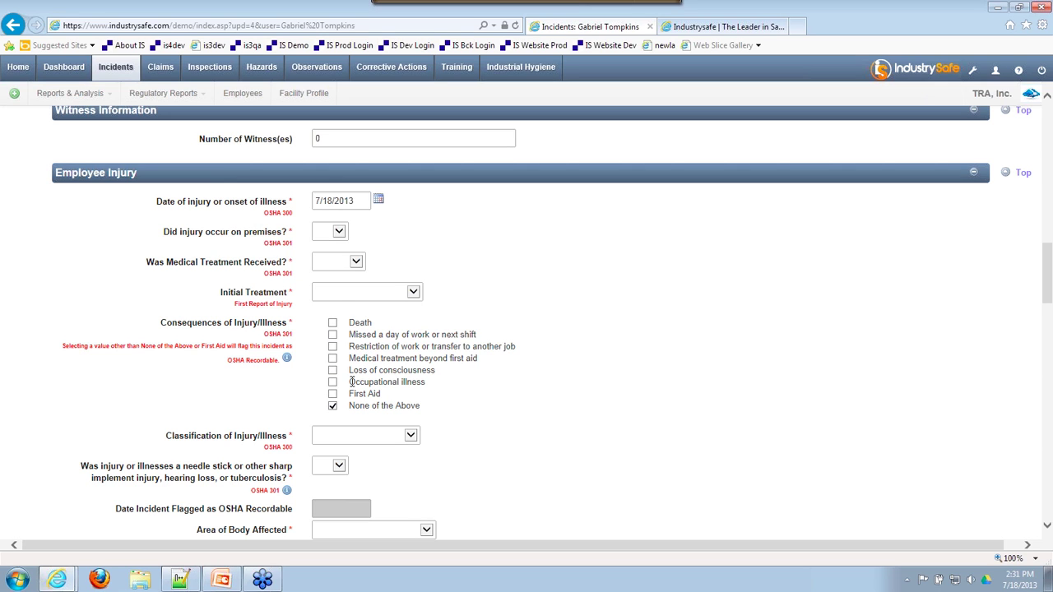
{"action": "scroll", "coordinate": [148, 382], "scroll_direction": "down", "scroll_amount": 9}
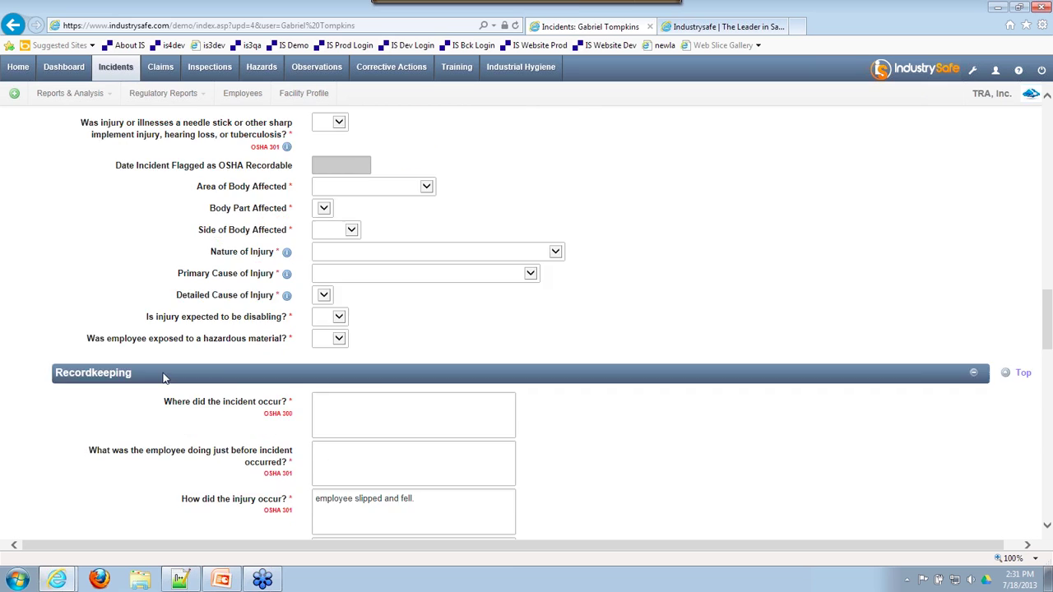
{"action": "scroll", "coordinate": [313, 352], "scroll_direction": "down", "scroll_amount": 7}
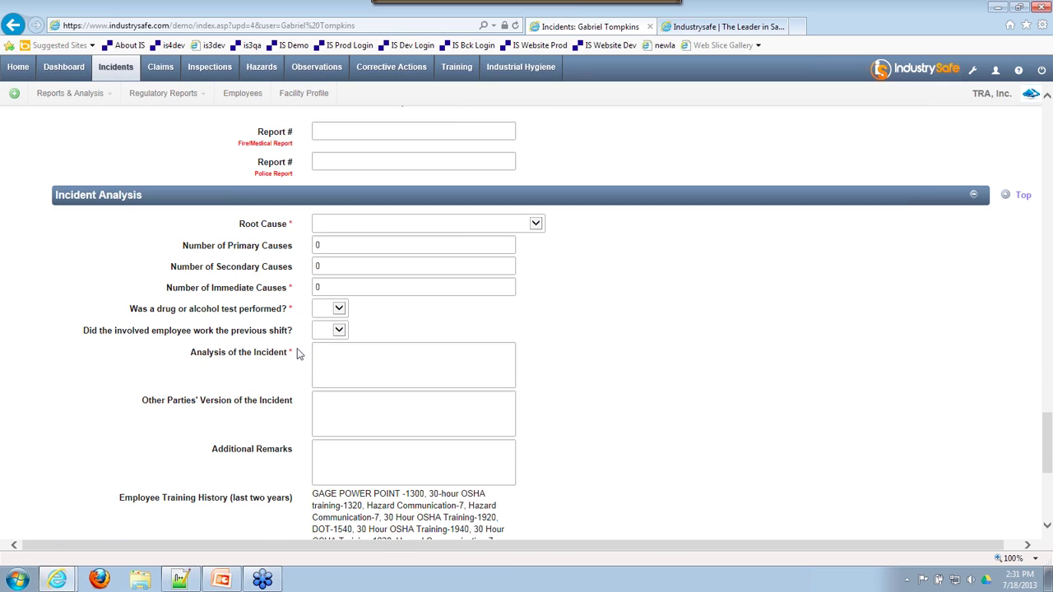
{"action": "scroll", "coordinate": [298, 352], "scroll_direction": "down", "scroll_amount": 2}
{"action": "scroll", "coordinate": [297, 352], "scroll_direction": "up", "scroll_amount": 18}
{"action": "scroll", "coordinate": [251, 307], "scroll_direction": "up", "scroll_amount": 5}
Step: Create a new inspection in the Safety Inspections category using the Construction Site checklist
{"action": "left_click", "coordinate": [217, 74]}
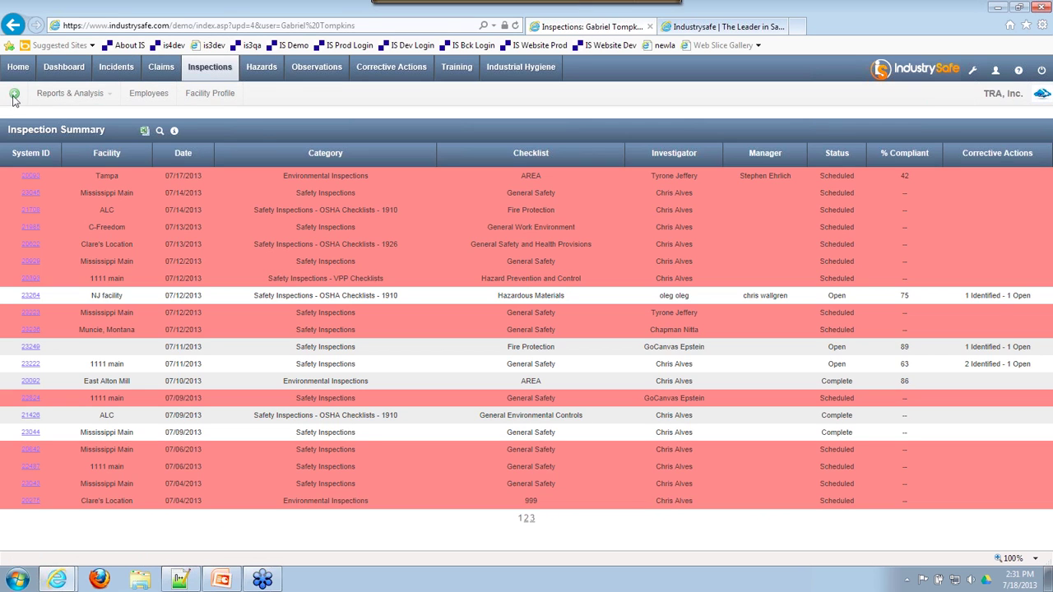
{"action": "left_click", "coordinate": [14, 93]}
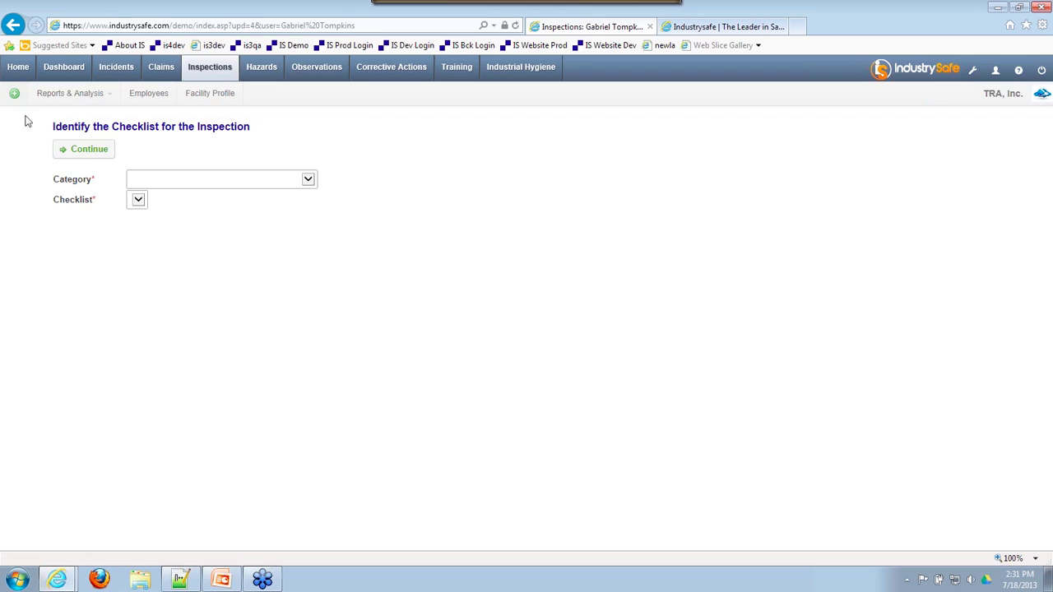
{"action": "left_click", "coordinate": [198, 181]}
{"action": "left_click", "coordinate": [201, 208]}
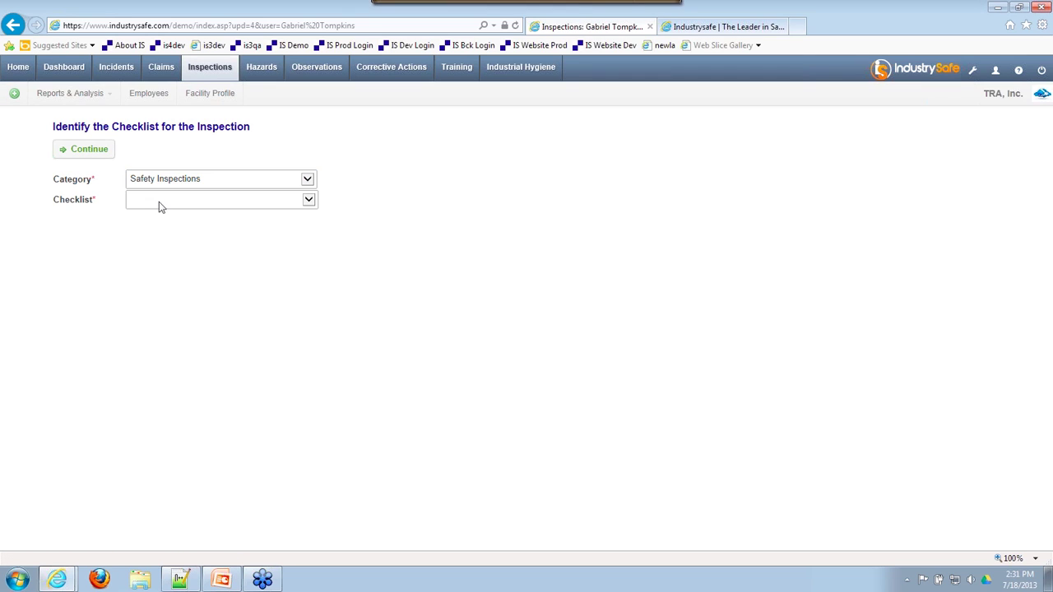
{"action": "left_click", "coordinate": [187, 181]}
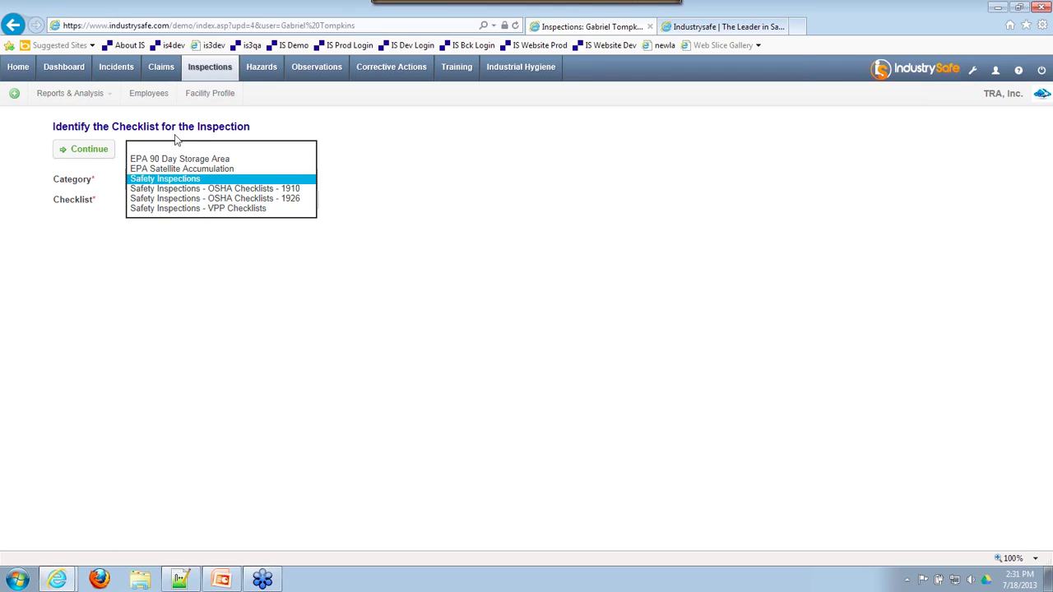
{"action": "left_click", "coordinate": [158, 247]}
{"action": "left_click", "coordinate": [167, 204]}
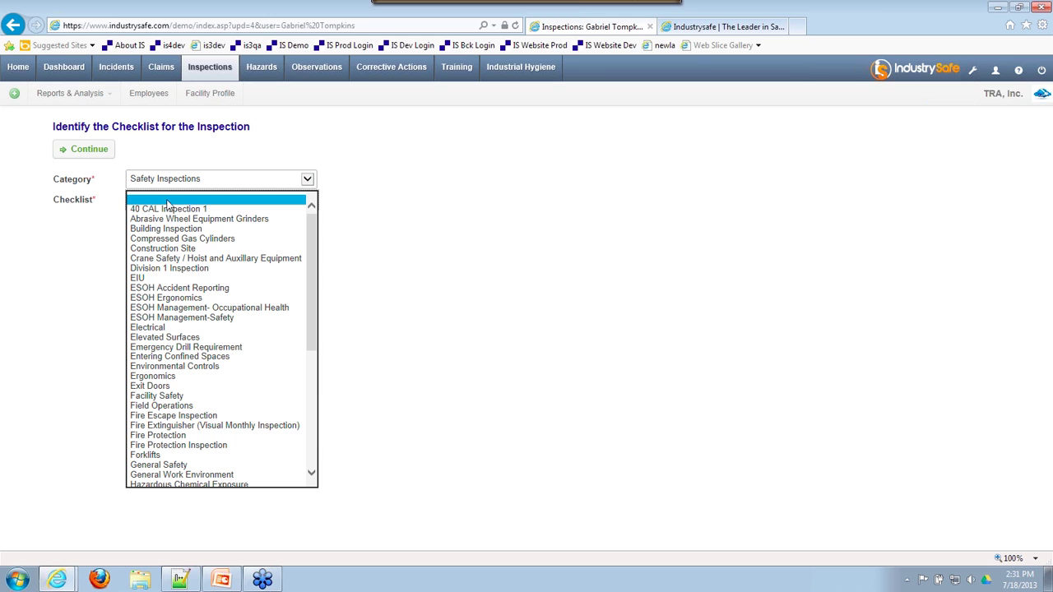
{"action": "left_click", "coordinate": [173, 249]}
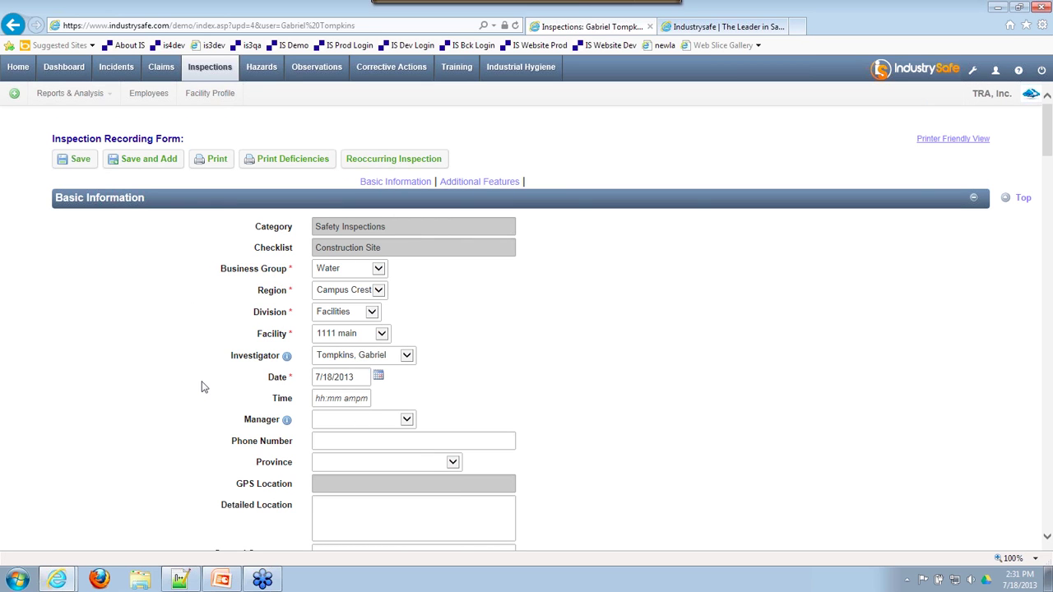
Step: In the General Safety and Health checklist section, mark First Aid adequate as Deficient, Housekeeping as OK and Toilets as Deficient
{"action": "scroll", "coordinate": [204, 386], "scroll_direction": "down", "scroll_amount": 3}
{"action": "scroll", "coordinate": [274, 279], "scroll_direction": "down", "scroll_amount": 2}
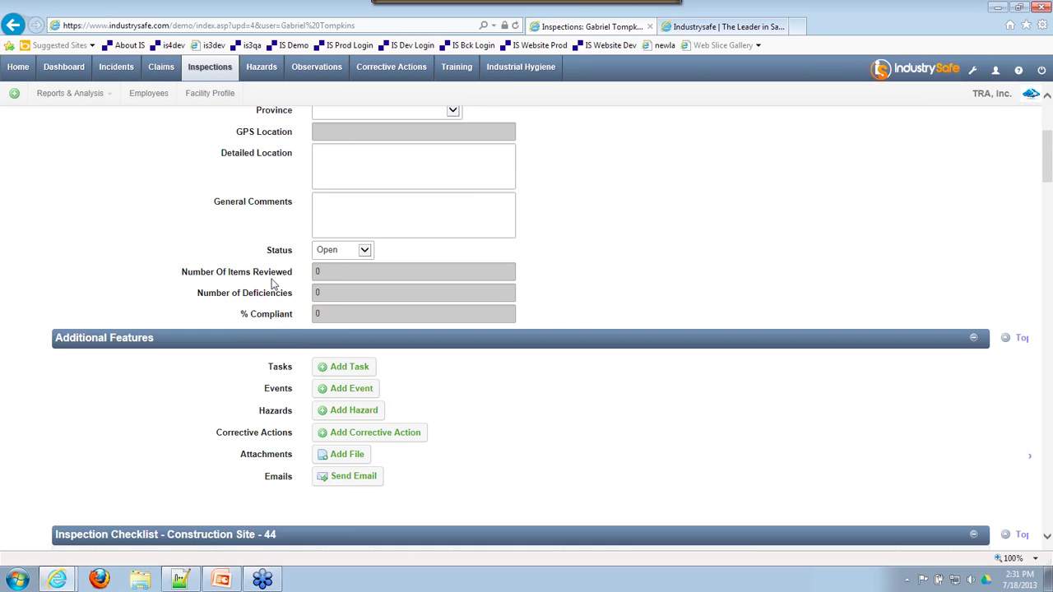
{"action": "scroll", "coordinate": [216, 308], "scroll_direction": "down", "scroll_amount": 4}
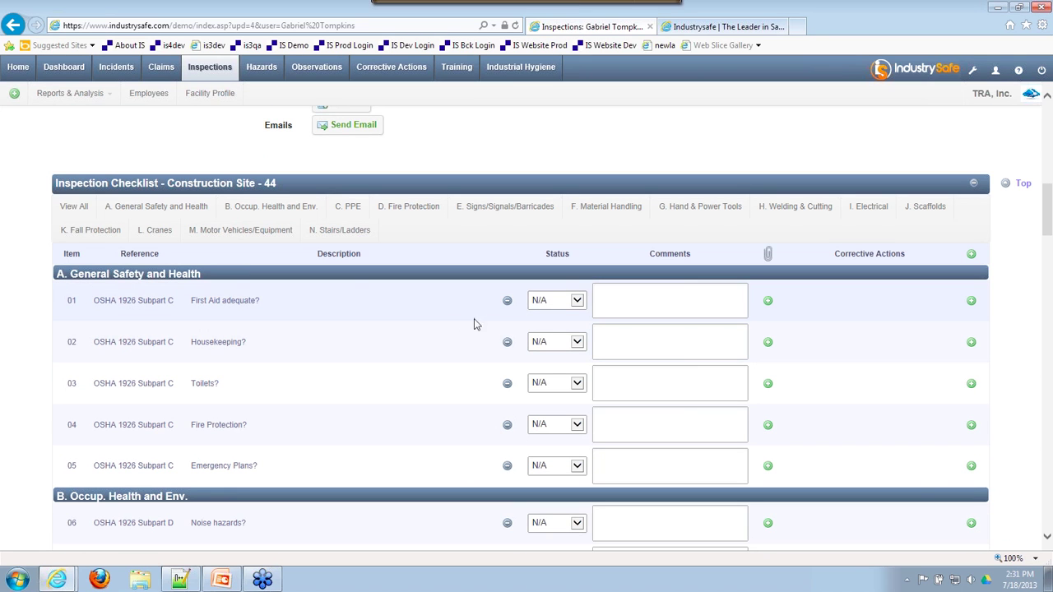
{"action": "left_click", "coordinate": [576, 301]}
{"action": "left_click", "coordinate": [572, 292]}
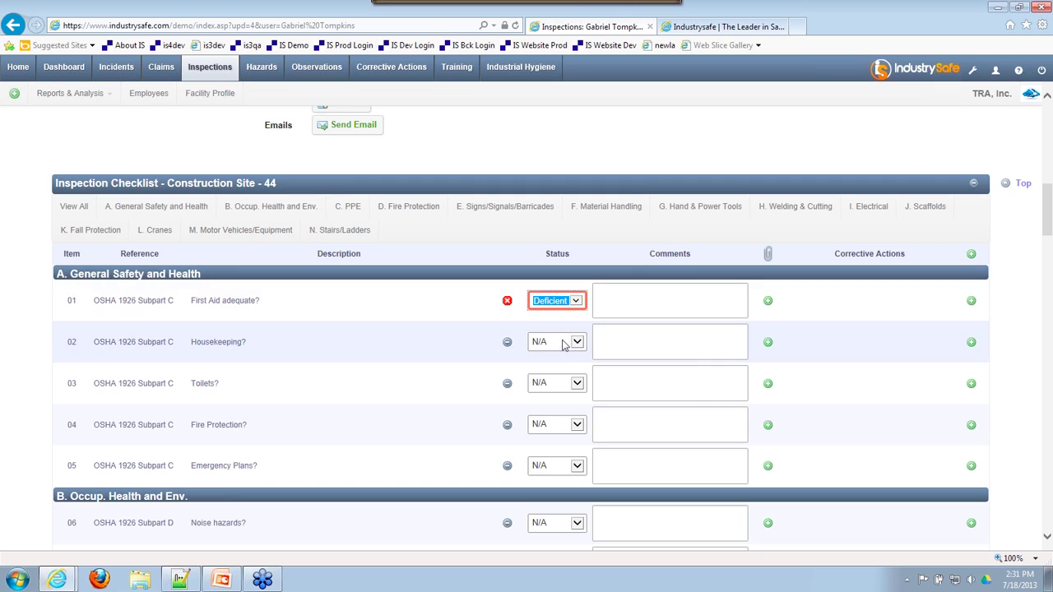
{"action": "left_click", "coordinate": [576, 301]}
{"action": "left_click", "coordinate": [549, 321]}
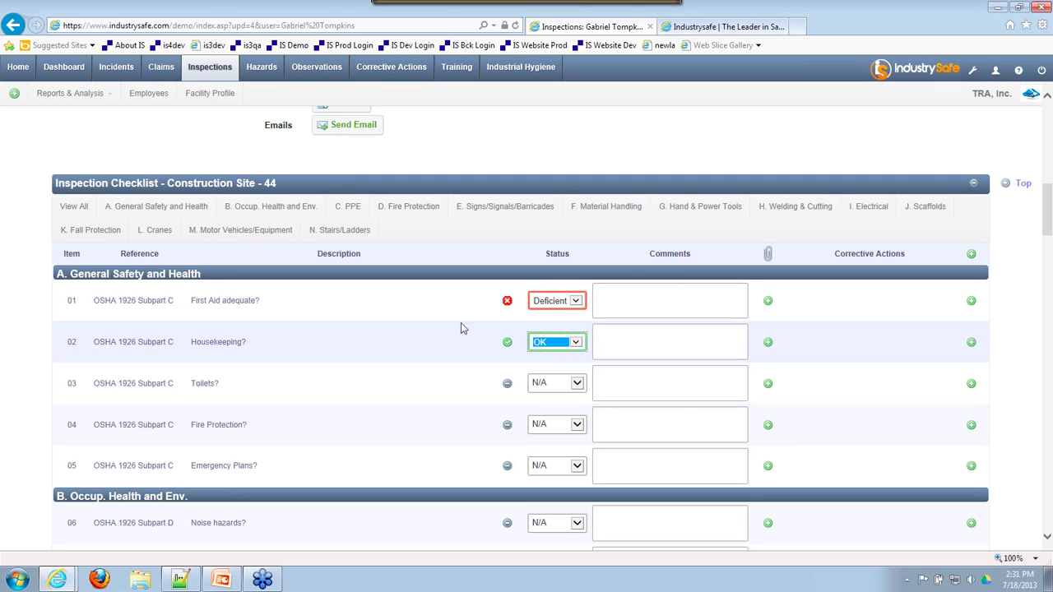
{"action": "left_click", "coordinate": [574, 342]}
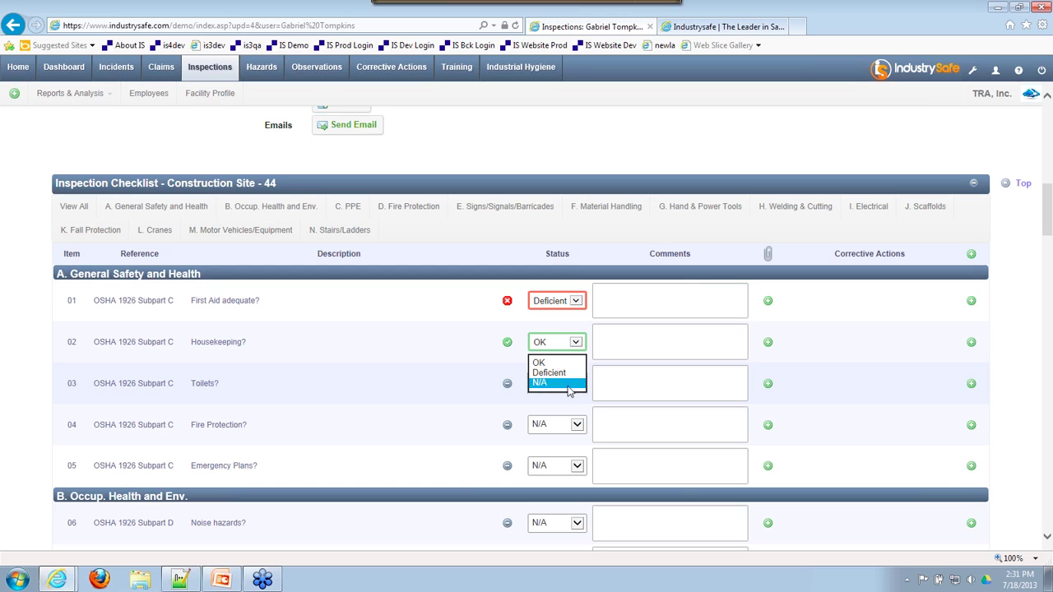
{"action": "left_click", "coordinate": [549, 373]}
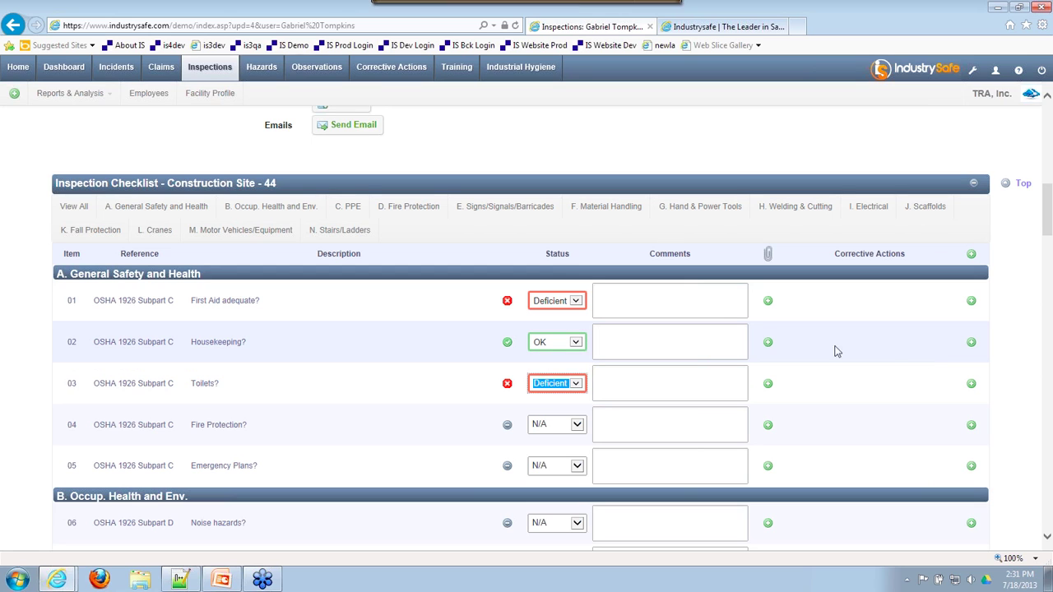
Step: Open corrective action 24765 from the Corrective Actions Summary and review its basic information and its resolution and responsibility details
{"action": "left_click", "coordinate": [1009, 364]}
{"action": "scroll", "coordinate": [1009, 362], "scroll_direction": "up", "scroll_amount": 4}
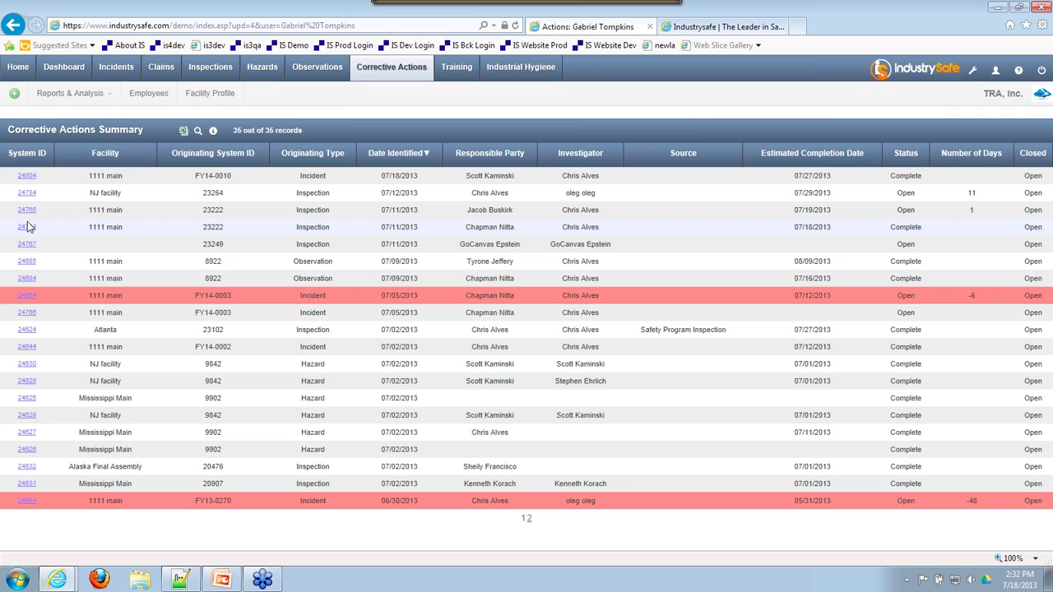
{"action": "mouse_move", "coordinate": [28, 214]}
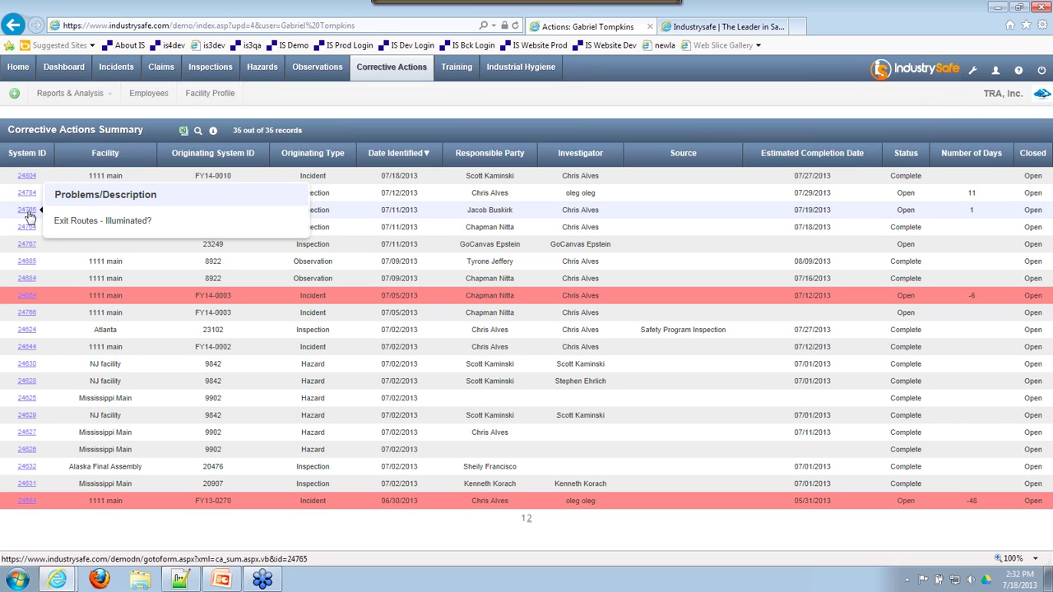
{"action": "left_click", "coordinate": [27, 212]}
{"action": "scroll", "coordinate": [513, 405], "scroll_direction": "down", "scroll_amount": 4}
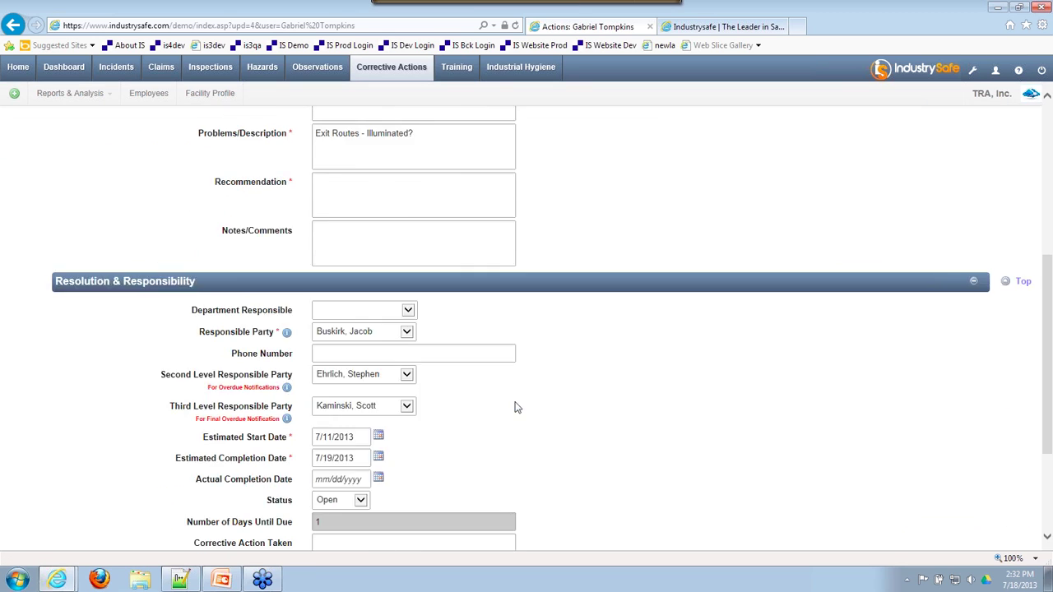
{"action": "scroll", "coordinate": [515, 405], "scroll_direction": "up", "scroll_amount": 4}
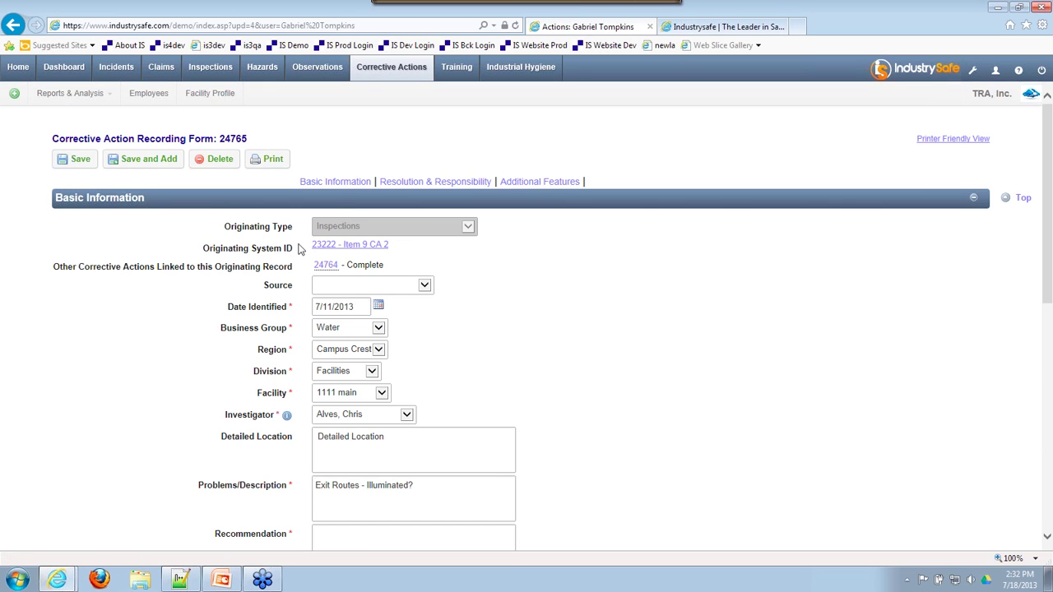
Step: Open originating inspection 23222 and review its General Safety checklist, including the corrective actions linked to Exit Routes - Illuminated
{"action": "scroll", "coordinate": [268, 255], "scroll_direction": "down", "scroll_amount": 4}
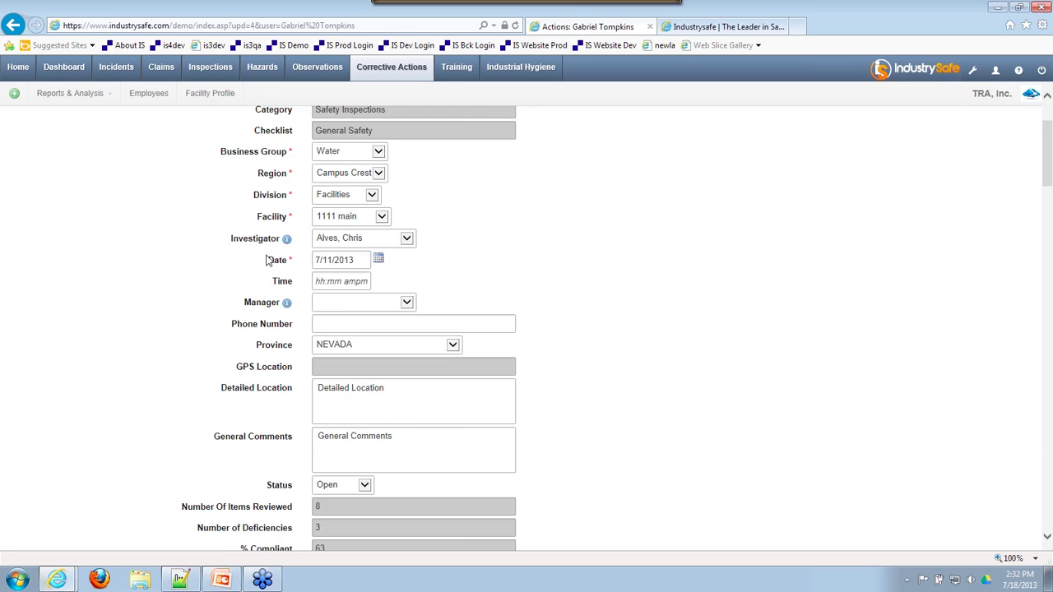
{"action": "scroll", "coordinate": [267, 255], "scroll_direction": "down", "scroll_amount": 3}
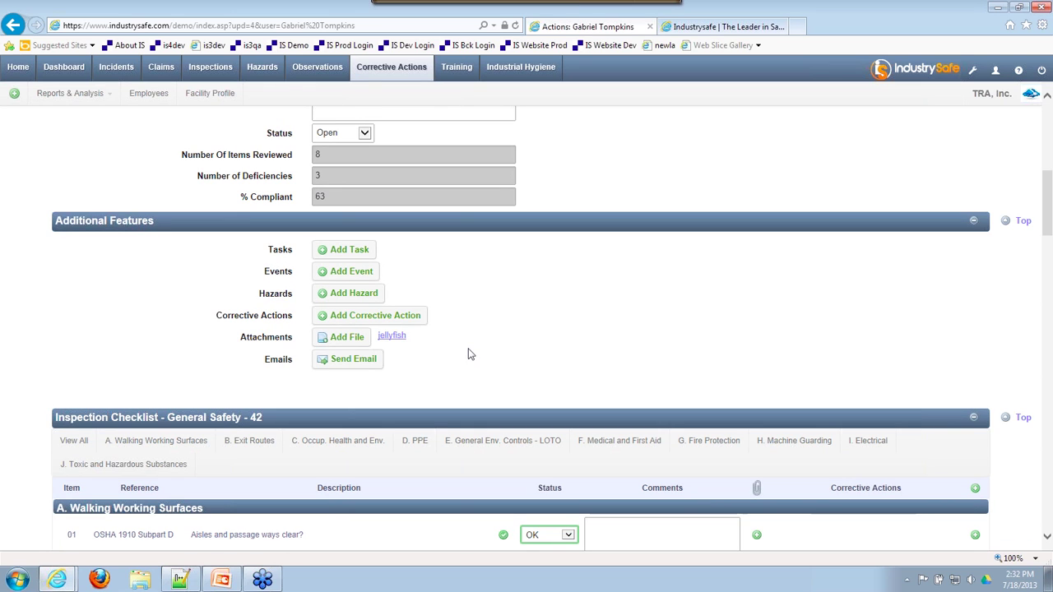
{"action": "scroll", "coordinate": [469, 354], "scroll_direction": "down", "scroll_amount": 5}
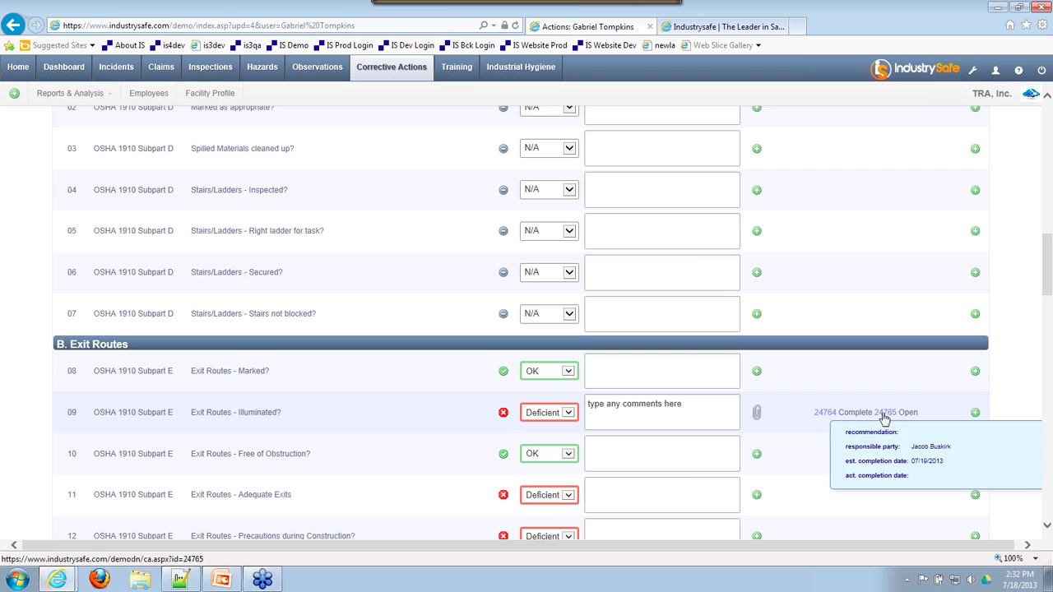
{"action": "mouse_move", "coordinate": [823, 416]}
{"action": "mouse_move", "coordinate": [875, 409]}
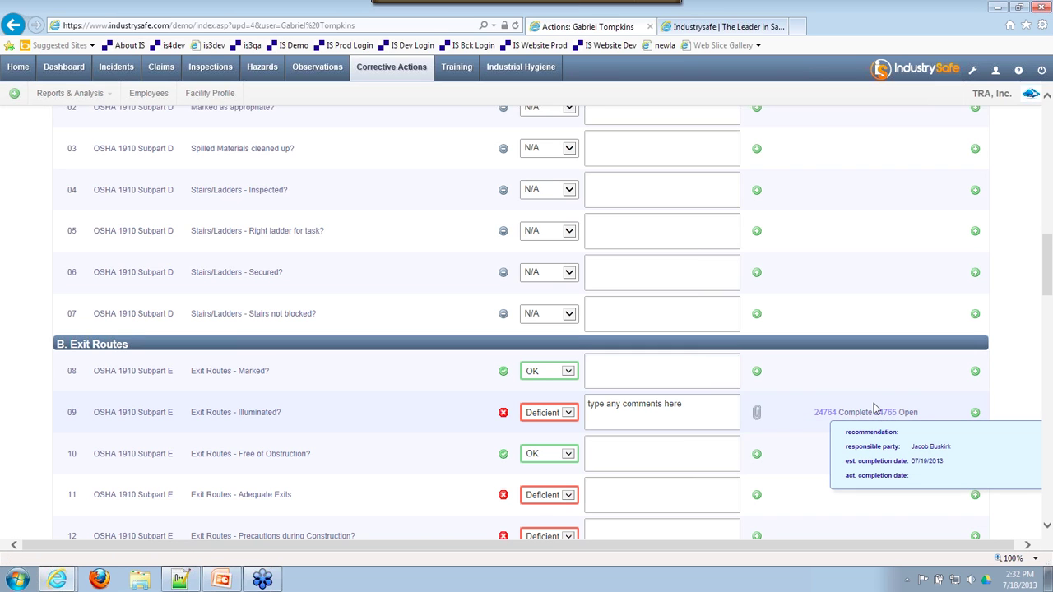
{"action": "scroll", "coordinate": [872, 404], "scroll_direction": "down", "scroll_amount": 8}
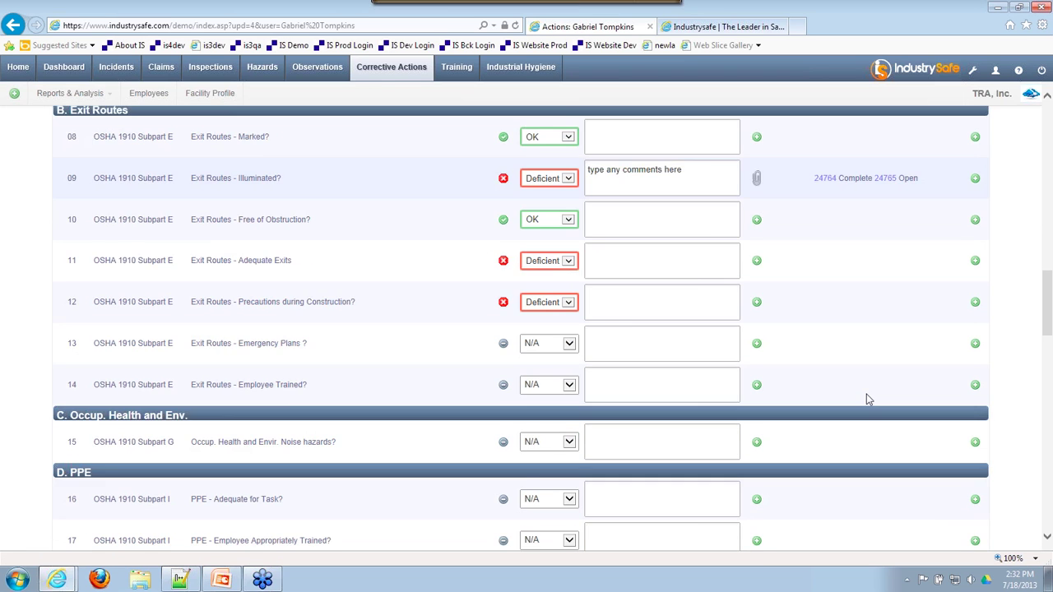
{"action": "scroll", "coordinate": [868, 400], "scroll_direction": "up", "scroll_amount": 15}
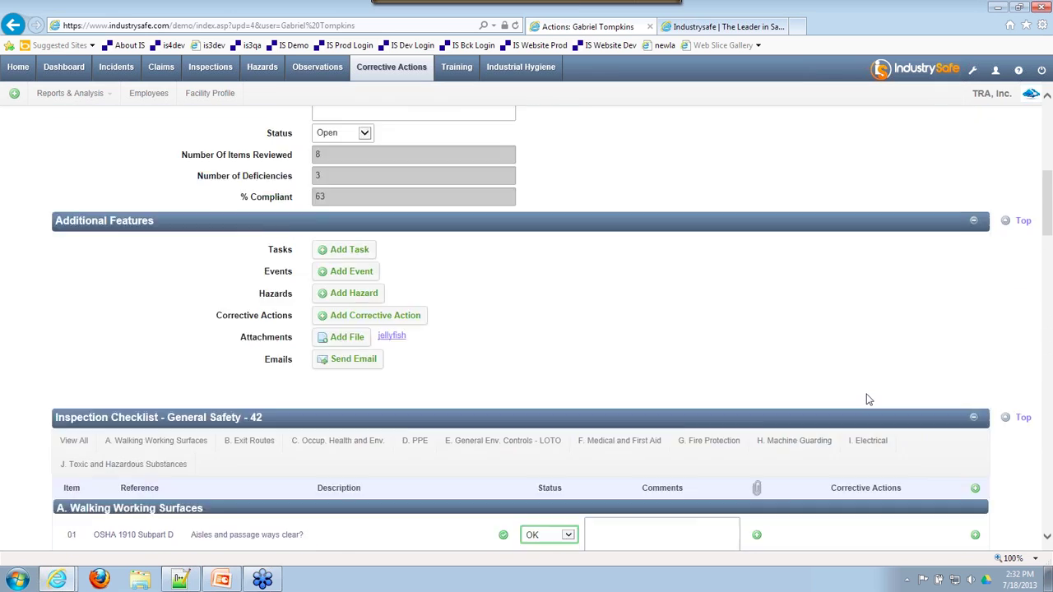
{"action": "scroll", "coordinate": [867, 399], "scroll_direction": "up", "scroll_amount": 3}
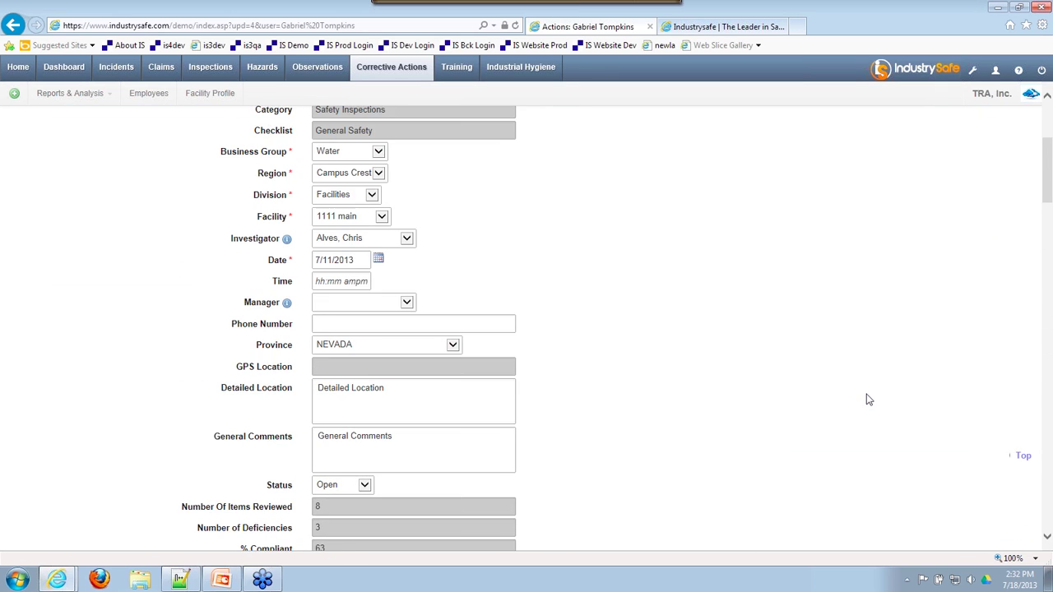
Step: Return to the Corrective Actions Summary, and open the Training module's Class Catalog for review
{"action": "left_click", "coordinate": [391, 69]}
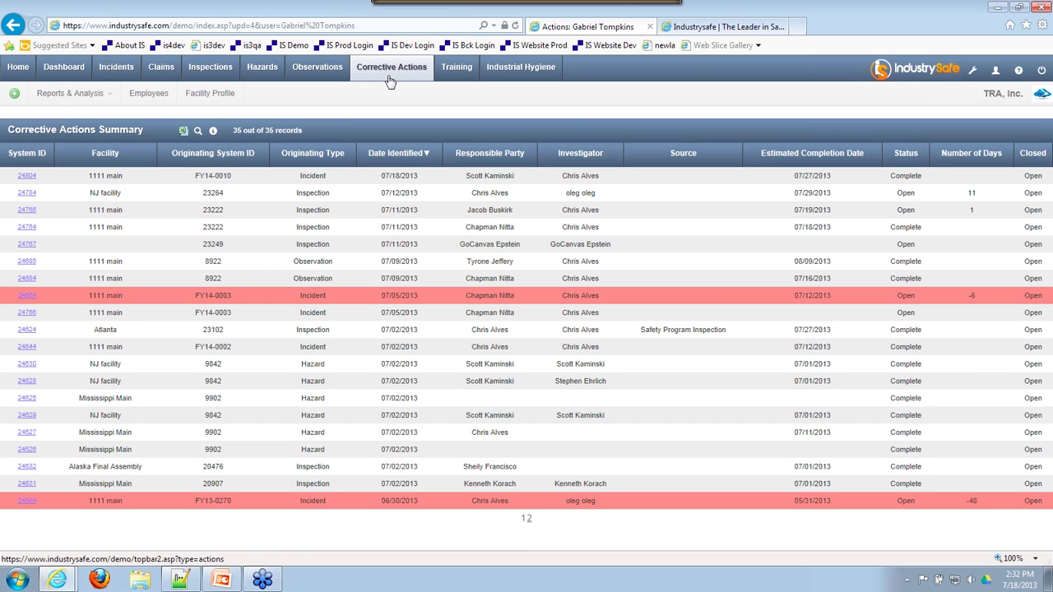
{"action": "left_click", "coordinate": [465, 70]}
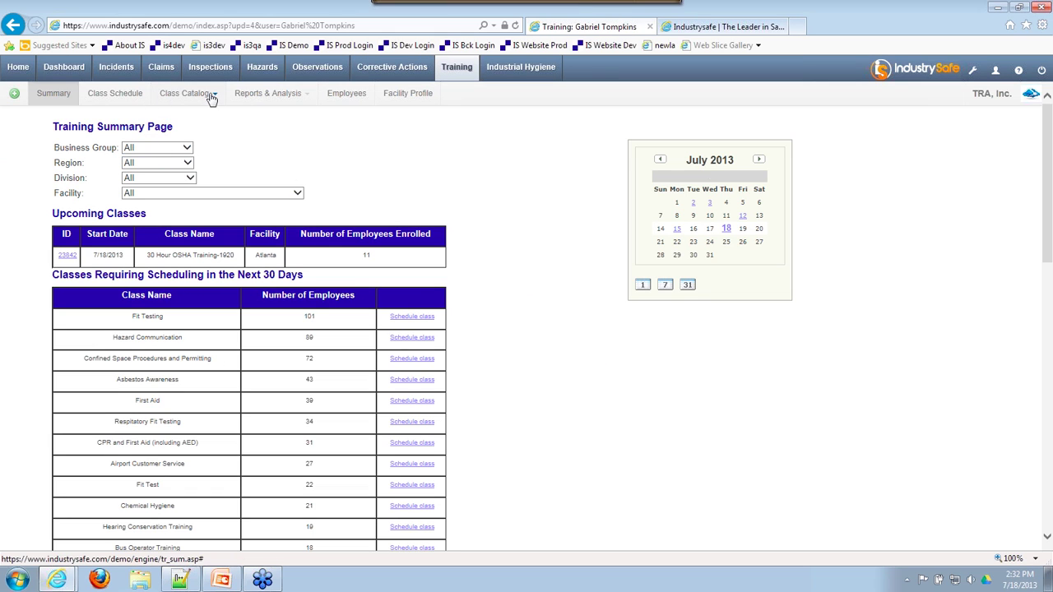
{"action": "left_click", "coordinate": [210, 95]}
{"action": "left_click", "coordinate": [213, 134]}
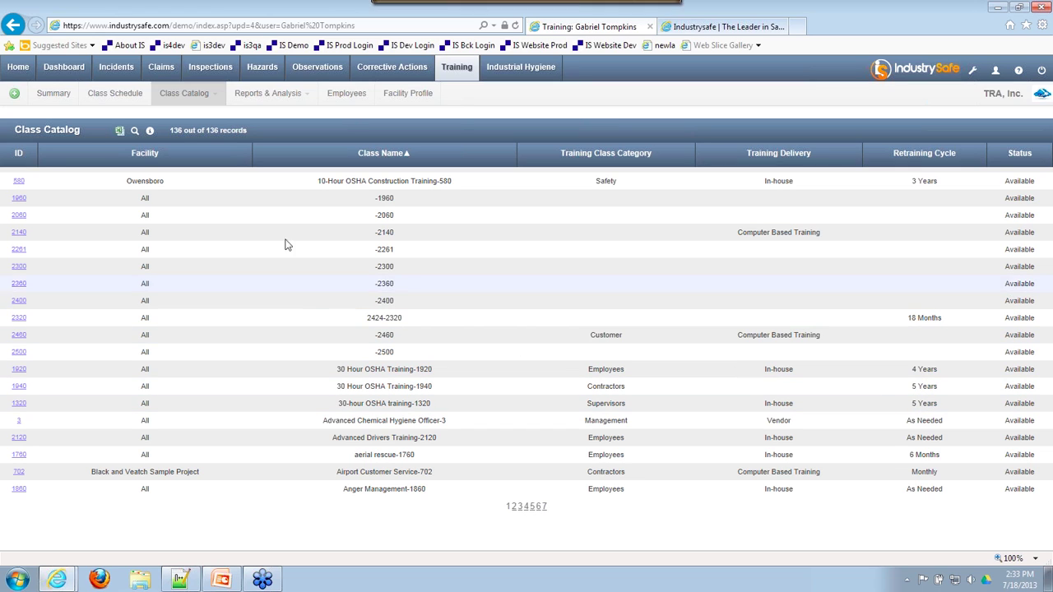
Step: Open the scheduled General Safety Orientation-5 class, form 20004, and examine its basic information and class roster
{"action": "left_click", "coordinate": [111, 94]}
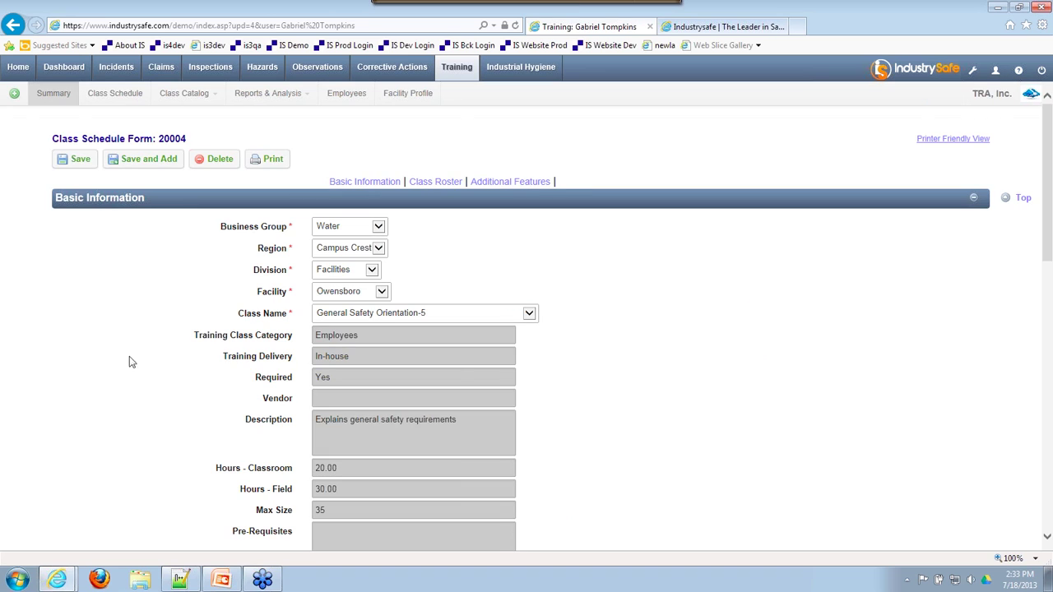
{"action": "scroll", "coordinate": [137, 353], "scroll_direction": "down", "scroll_amount": 2}
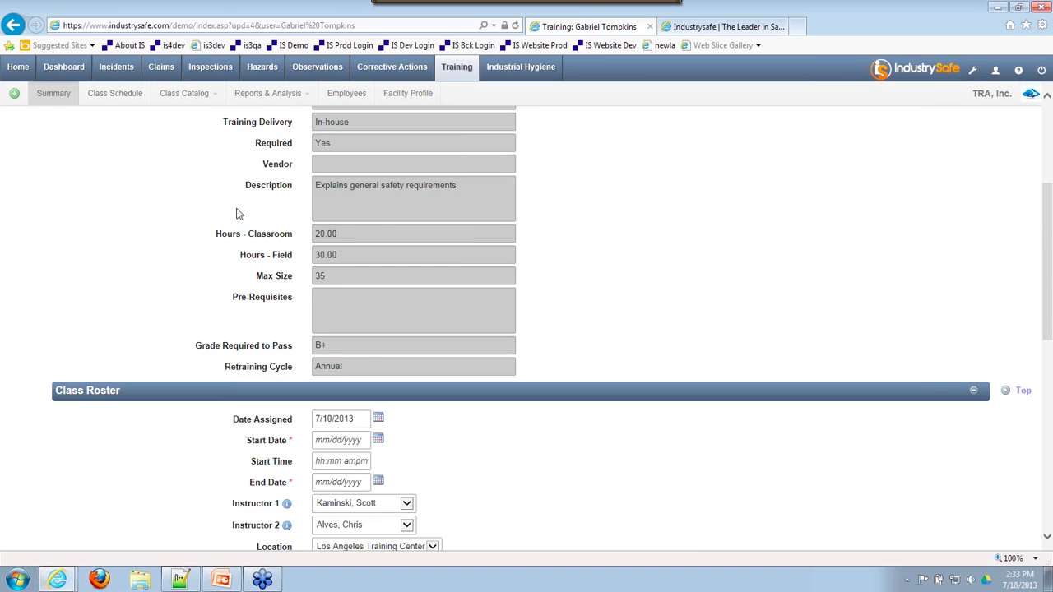
{"action": "scroll", "coordinate": [268, 337], "scroll_direction": "down", "scroll_amount": 1}
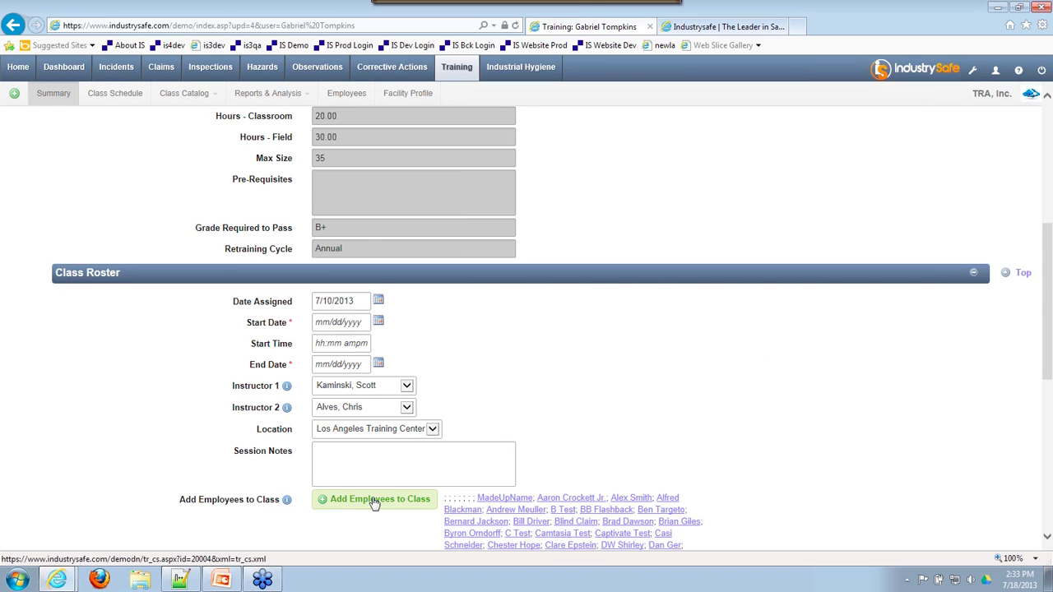
{"action": "scroll", "coordinate": [360, 498], "scroll_direction": "down", "scroll_amount": 2}
Step: Open the Add Employee to Class Wizard for the roster, filter by the BATTER MIXER job title, and close the wizard
{"action": "left_click", "coordinate": [352, 276]}
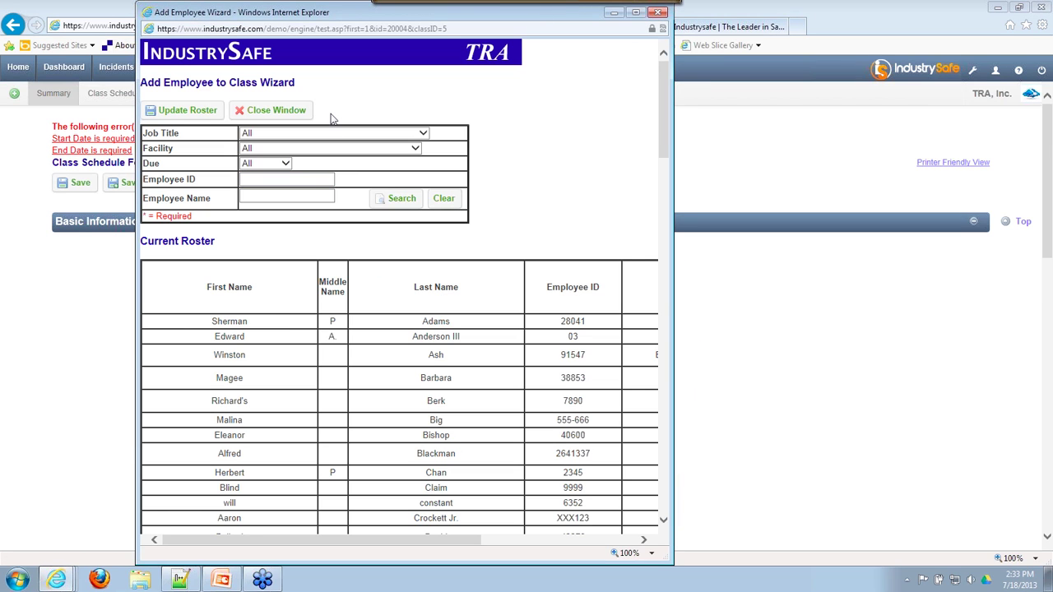
{"action": "left_click", "coordinate": [313, 133]}
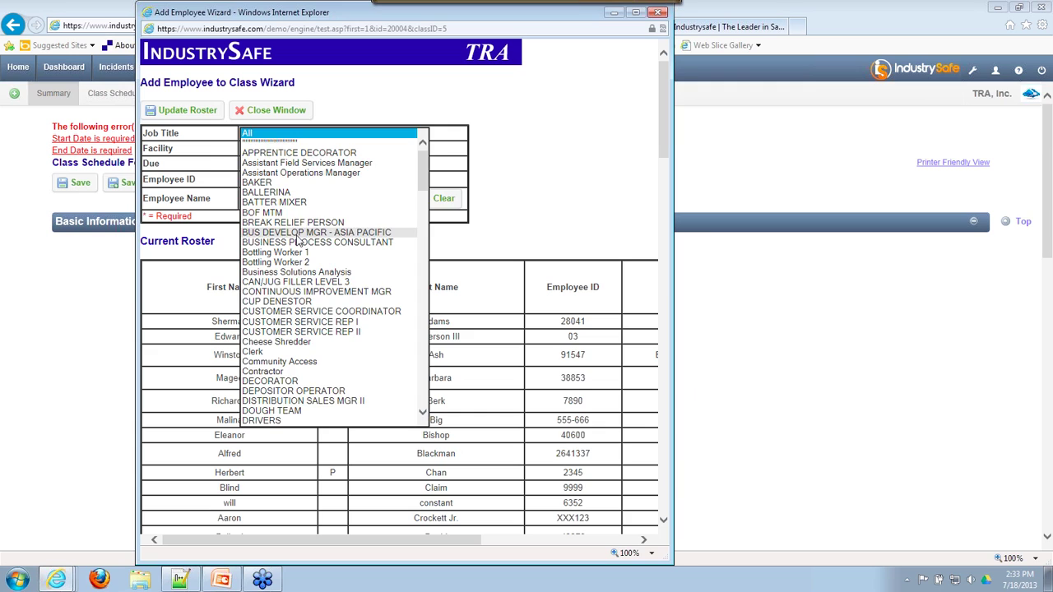
{"action": "left_click", "coordinate": [263, 208]}
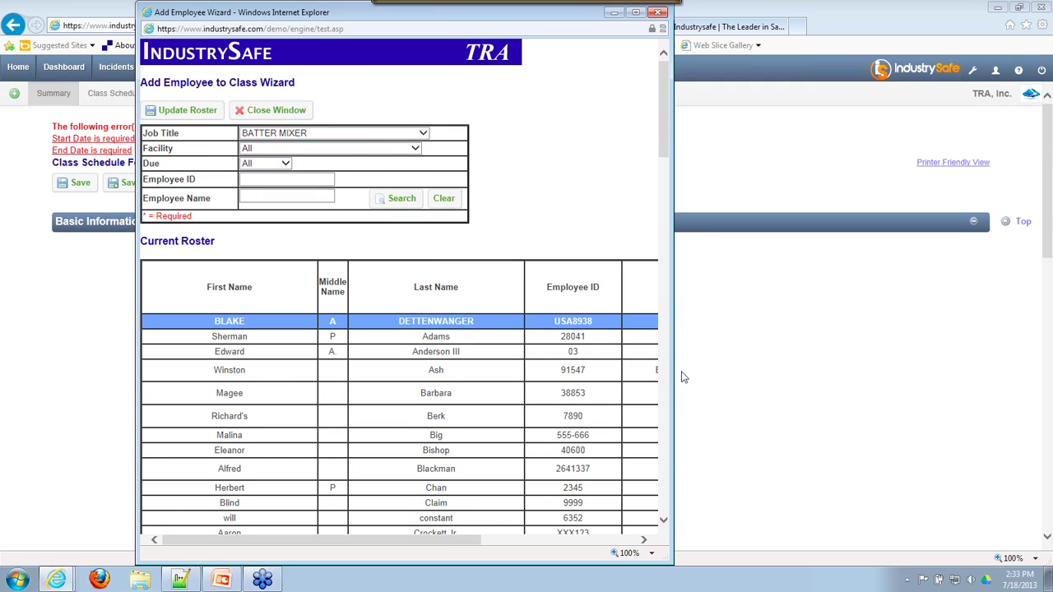
{"action": "left_click_drag", "start_coordinate": [673, 372], "coordinate": [732, 372]}
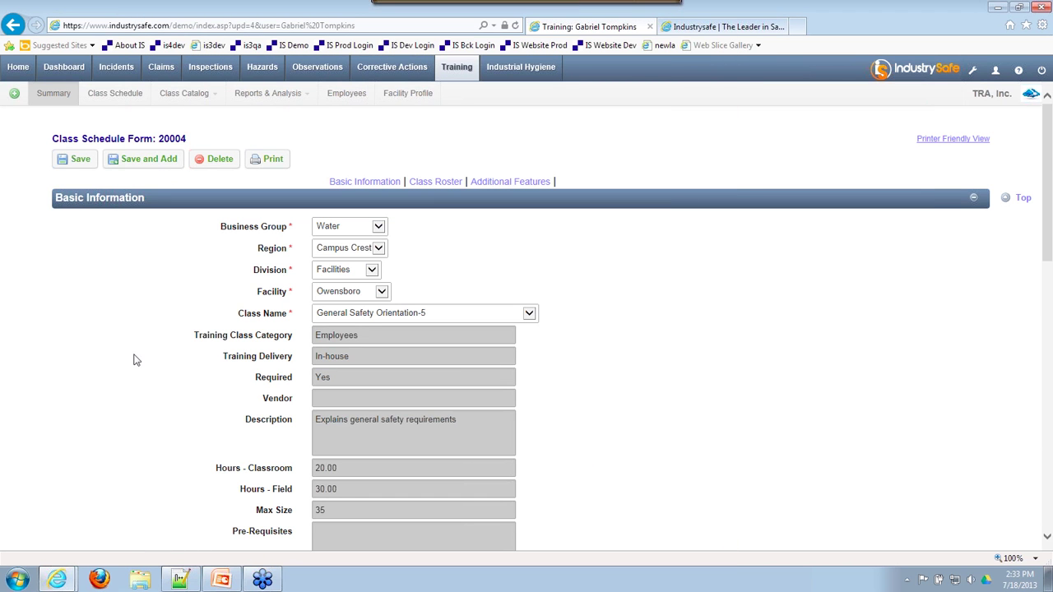
Step: Open the Class Results Batch Update for the class, review its attendance, pass and grade entries, and close it
{"action": "scroll", "coordinate": [139, 366], "scroll_direction": "down", "scroll_amount": 3}
{"action": "scroll", "coordinate": [139, 366], "scroll_direction": "down", "scroll_amount": 10}
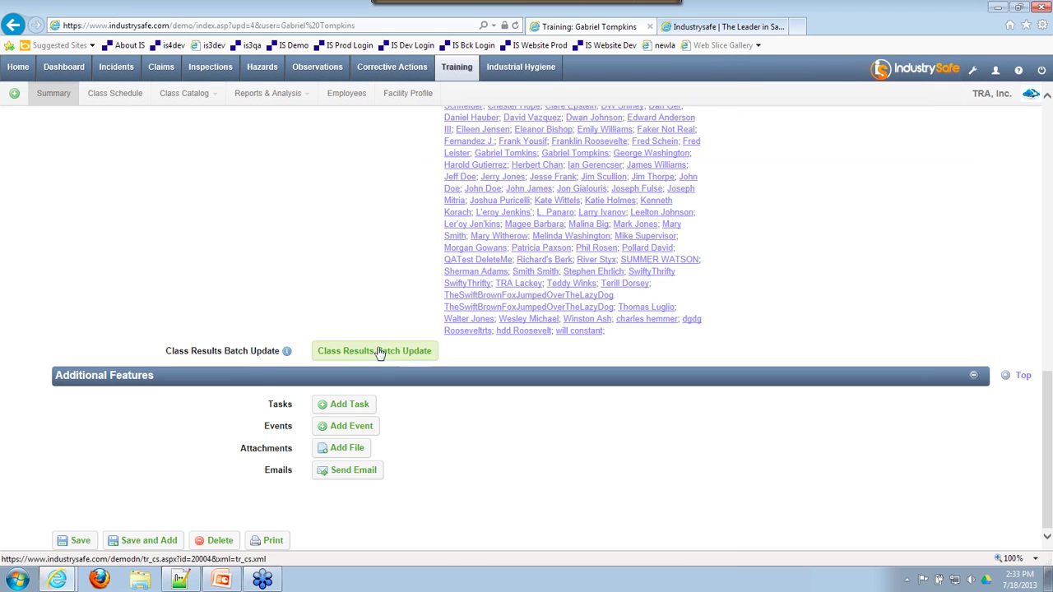
{"action": "left_click", "coordinate": [424, 351]}
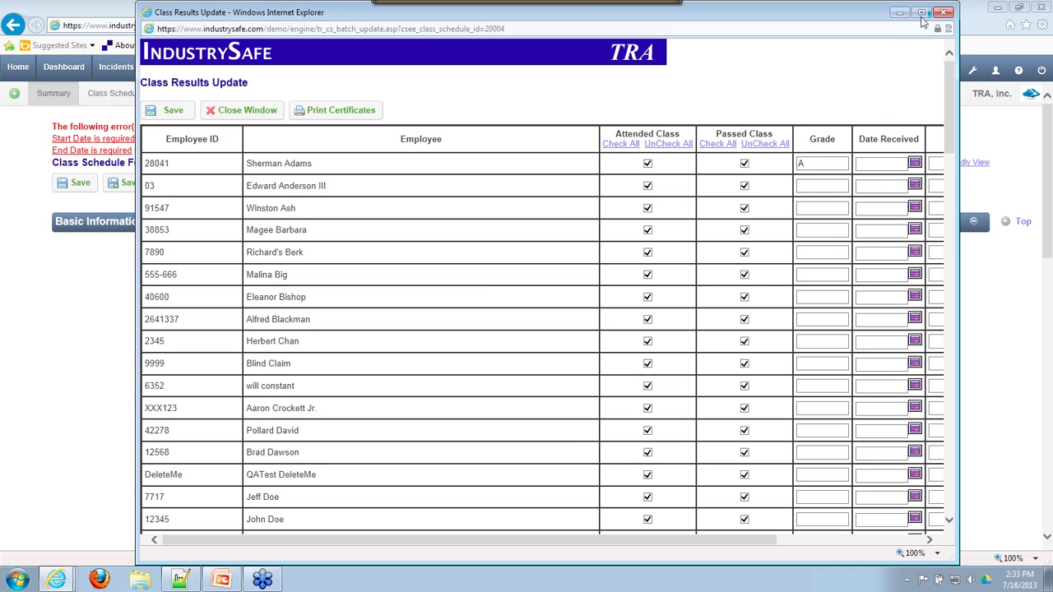
{"action": "left_click", "coordinate": [946, 14]}
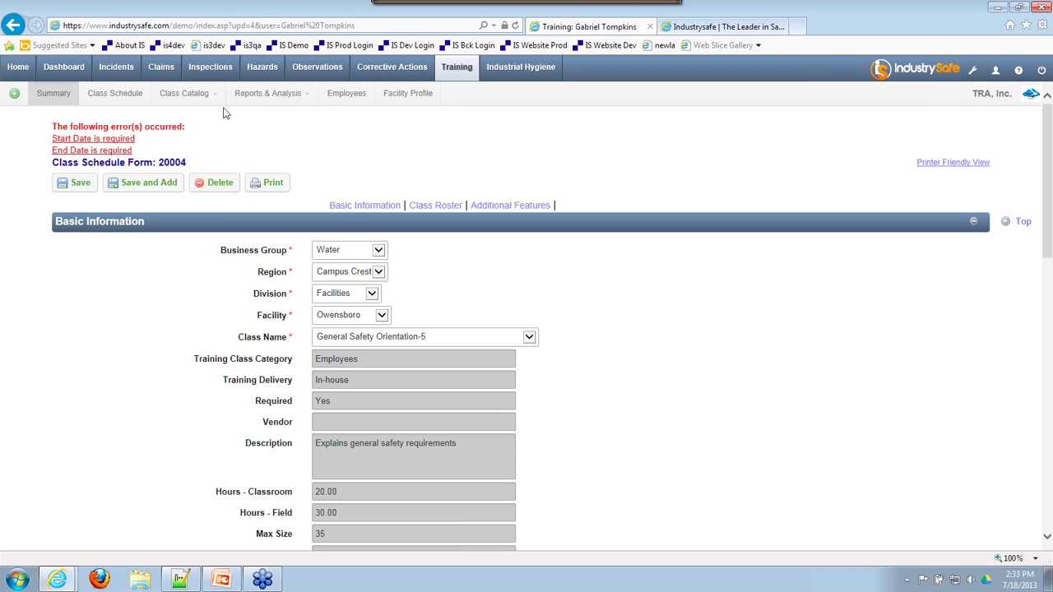
Step: In the system setup, open Edit Forms for the Basic Information section of the New Incident Form
{"action": "left_click", "coordinate": [972, 69]}
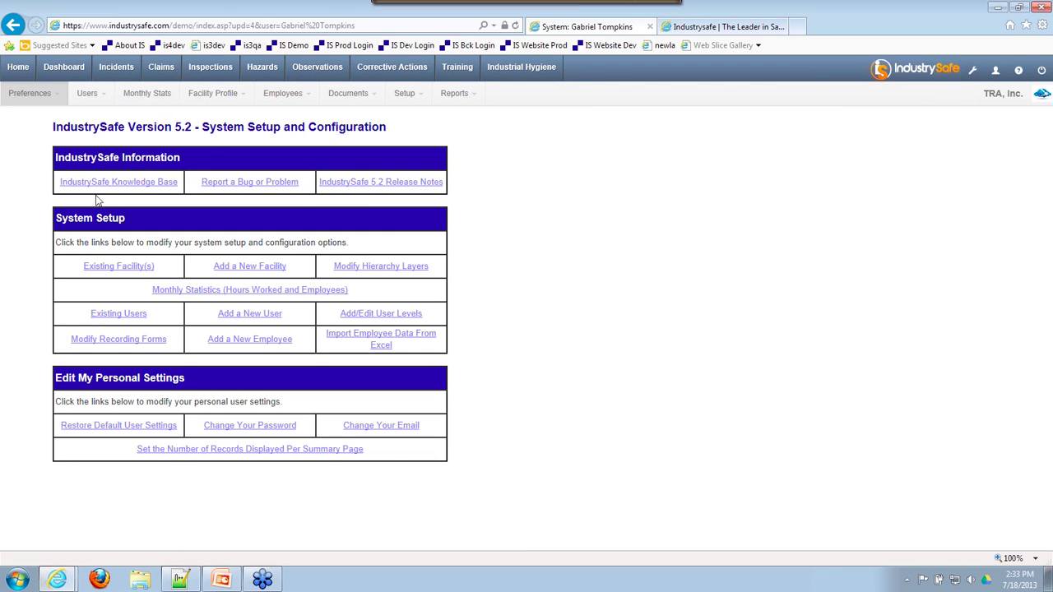
{"action": "left_click", "coordinate": [408, 96]}
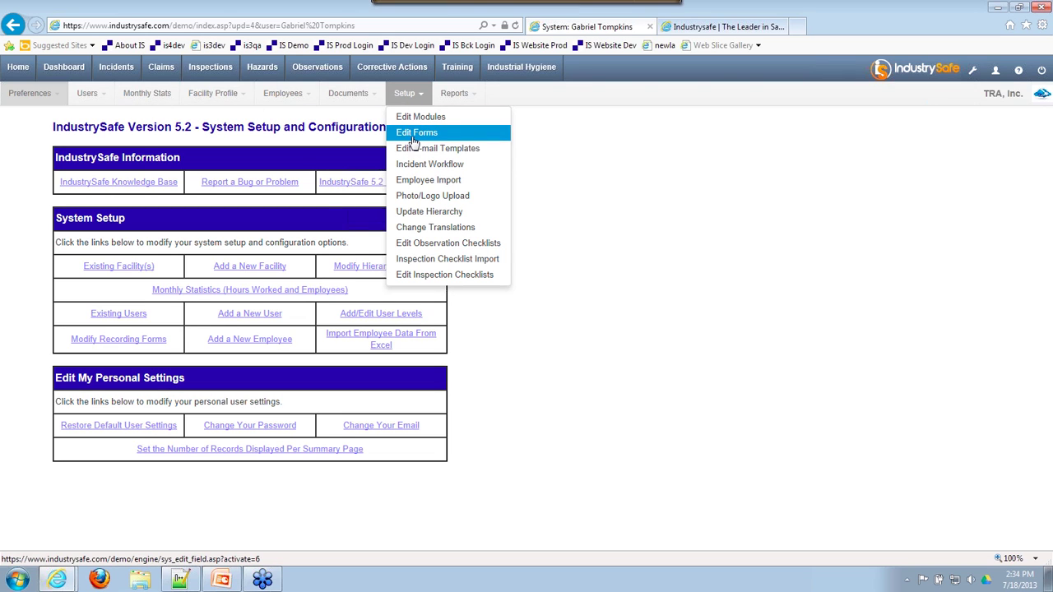
{"action": "left_click", "coordinate": [403, 135]}
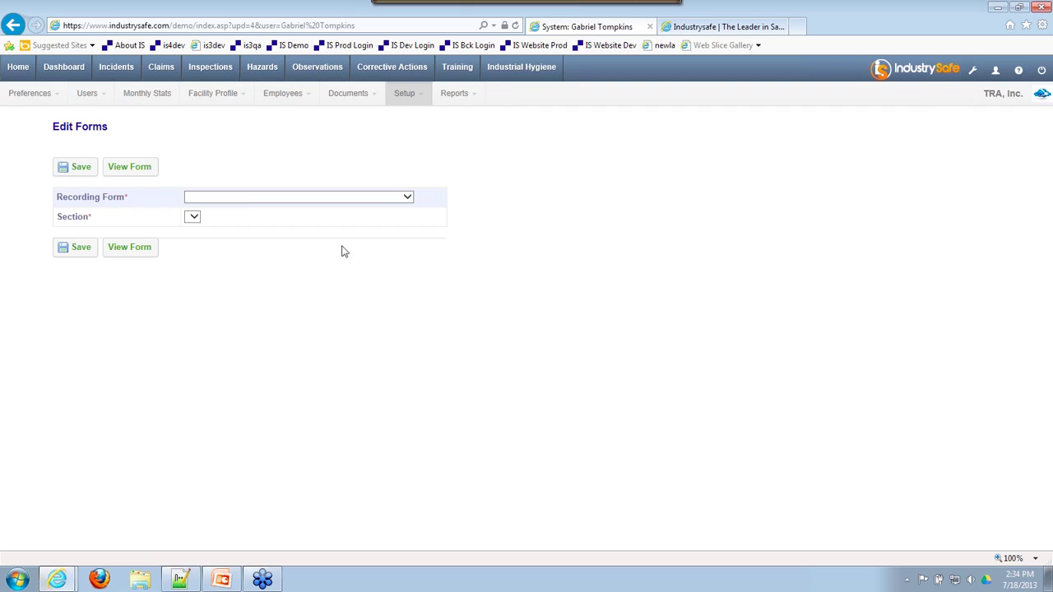
{"action": "left_click", "coordinate": [243, 198]}
{"action": "left_click", "coordinate": [243, 208]}
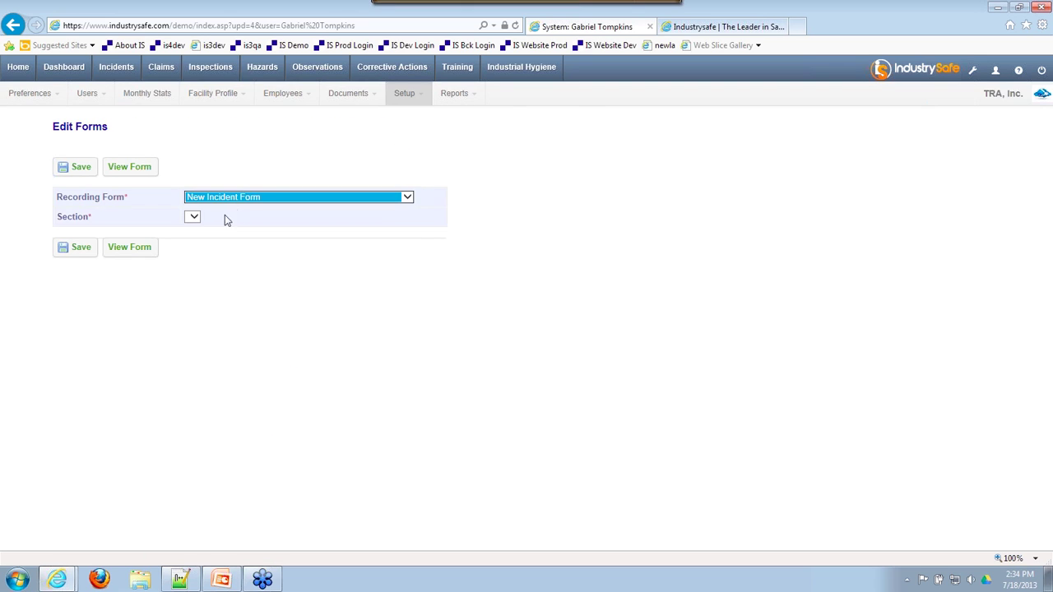
{"action": "left_click", "coordinate": [238, 220]}
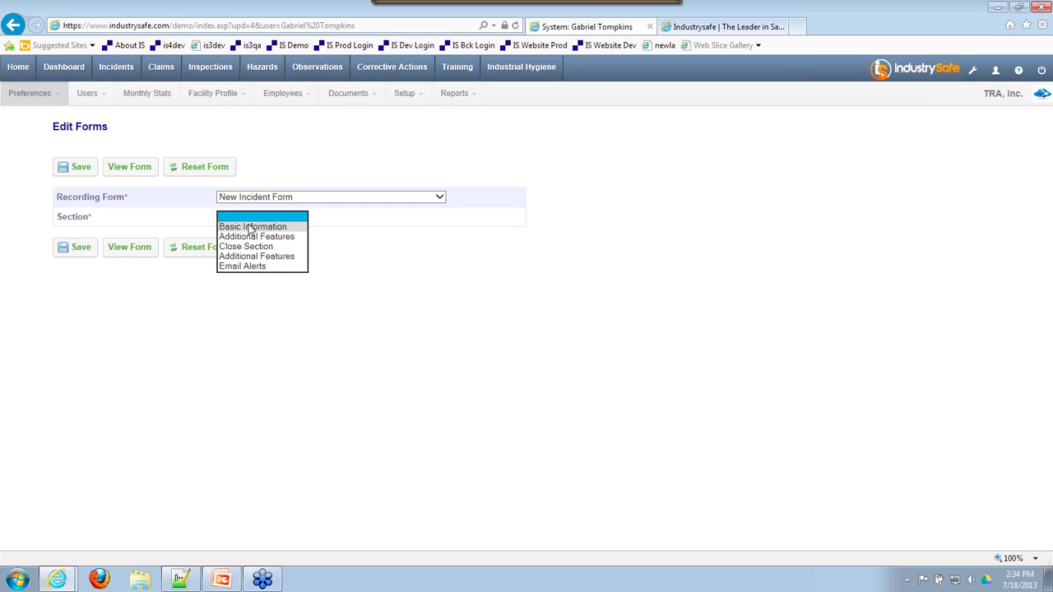
{"action": "left_click", "coordinate": [250, 227]}
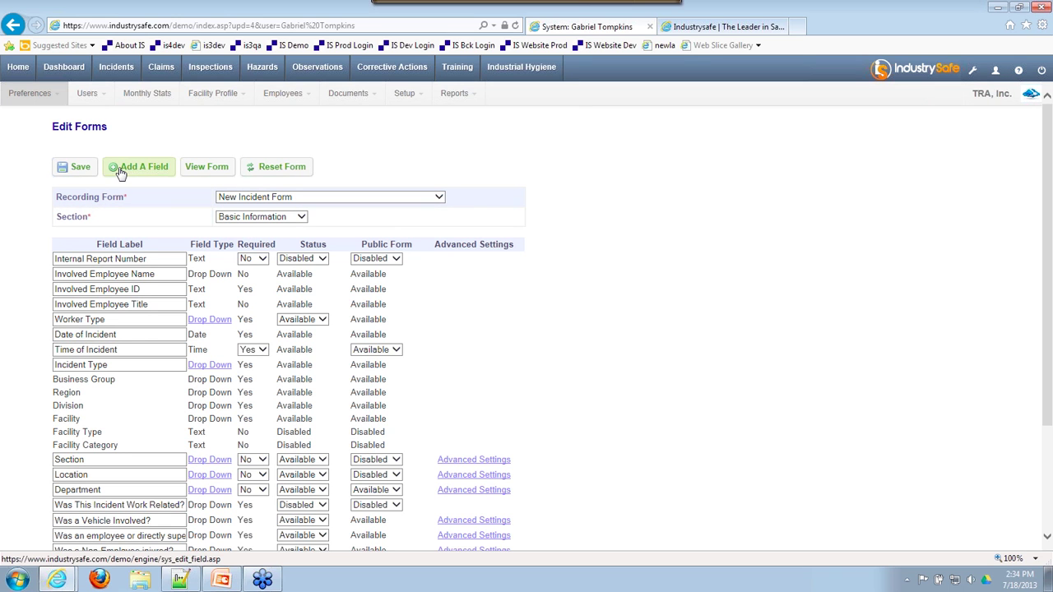
Step: Check the Required and Status options of the incident fields, and try relabelling the Worker Type field as category
{"action": "scroll", "coordinate": [169, 230], "scroll_direction": "down", "scroll_amount": 3}
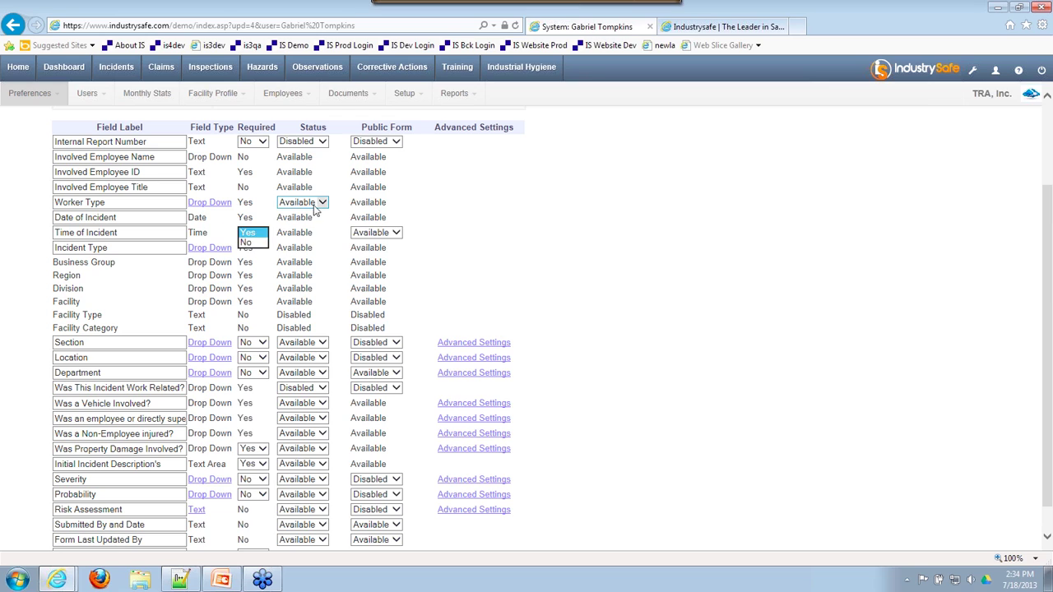
{"action": "left_click", "coordinate": [318, 204]}
{"action": "left_click", "coordinate": [592, 259]}
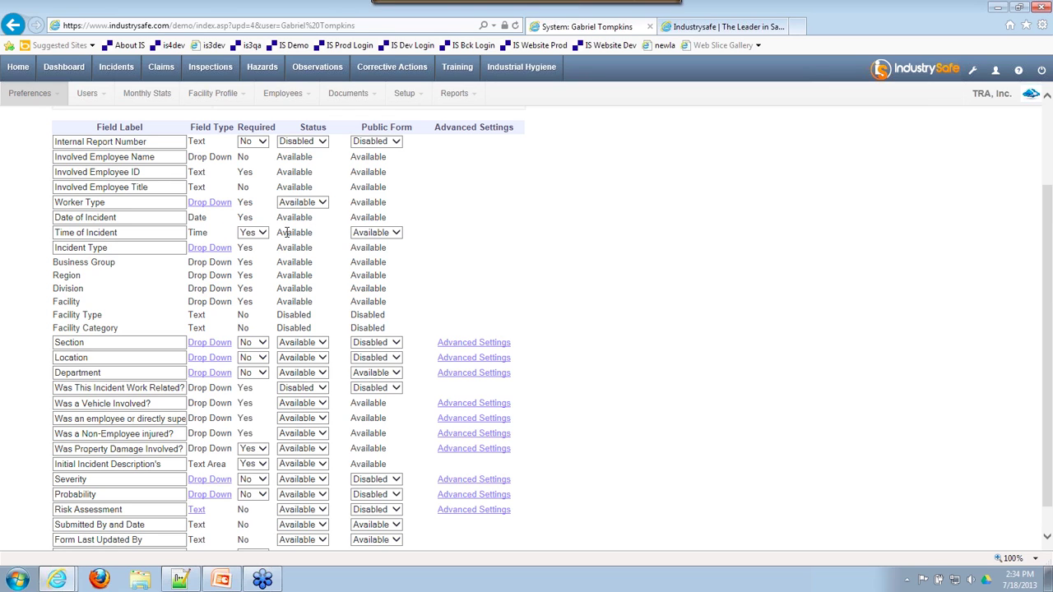
{"action": "left_click", "coordinate": [74, 202]}
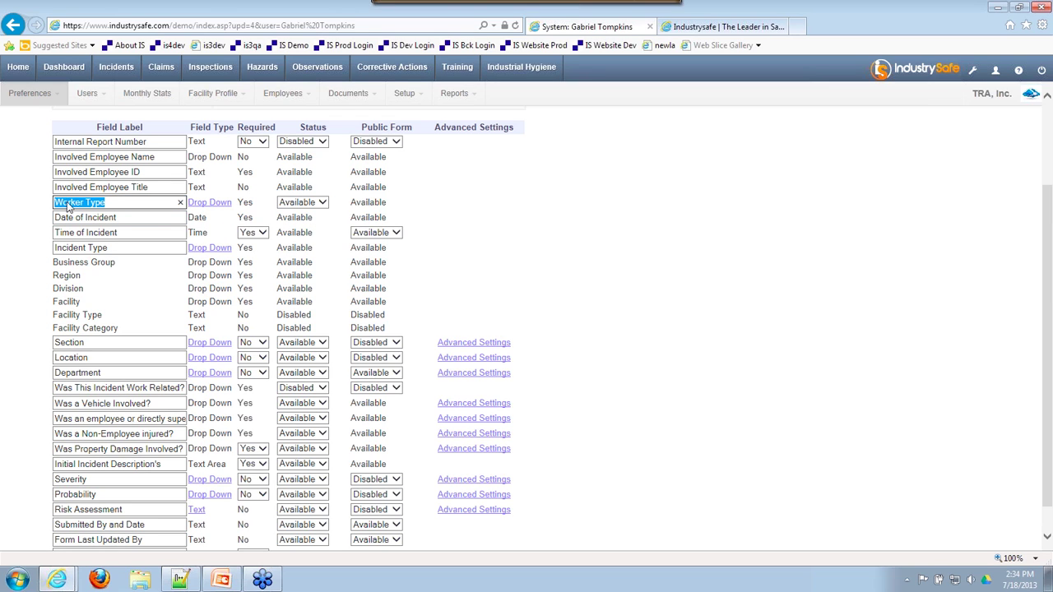
{"action": "type", "text": "category"}
Step: Review the values of the Worker Type drop-down and return to the form's field list
{"action": "left_click", "coordinate": [195, 204]}
{"action": "left_click", "coordinate": [192, 204]}
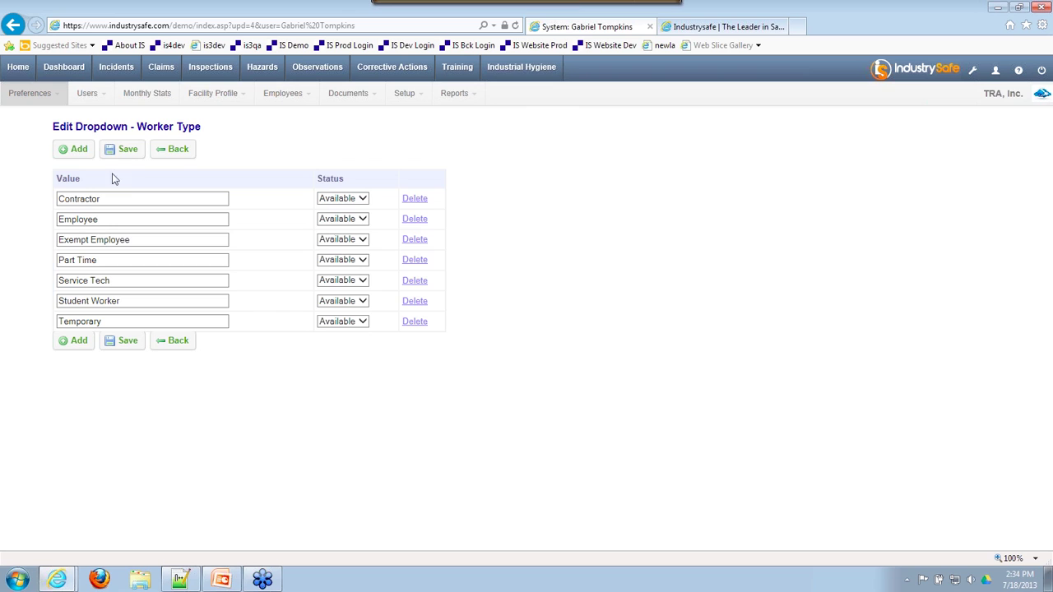
{"action": "left_click", "coordinate": [176, 150]}
Step: In the New Incident Form's Email Alerts section, set the Open Incident Summary Alert frequency to Weekly
{"action": "left_click", "coordinate": [276, 217]}
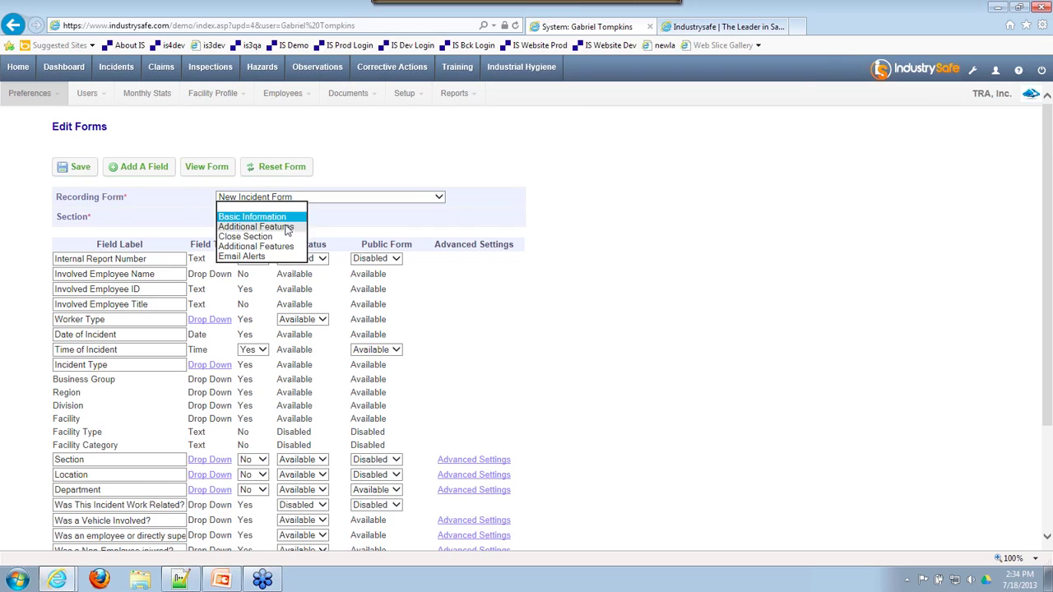
{"action": "left_click", "coordinate": [282, 257]}
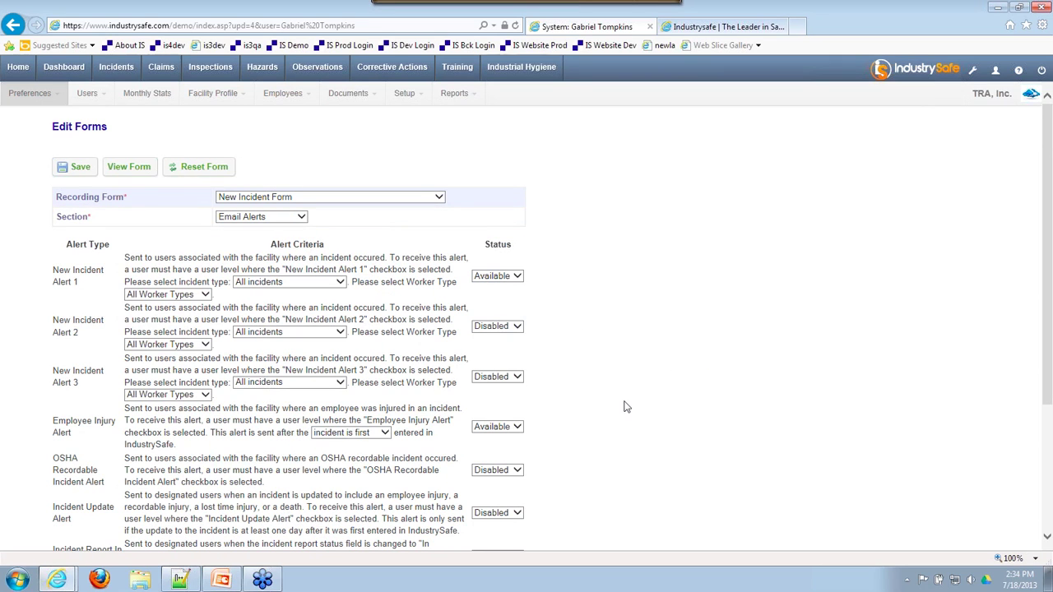
{"action": "scroll", "coordinate": [625, 405], "scroll_direction": "down", "scroll_amount": 5}
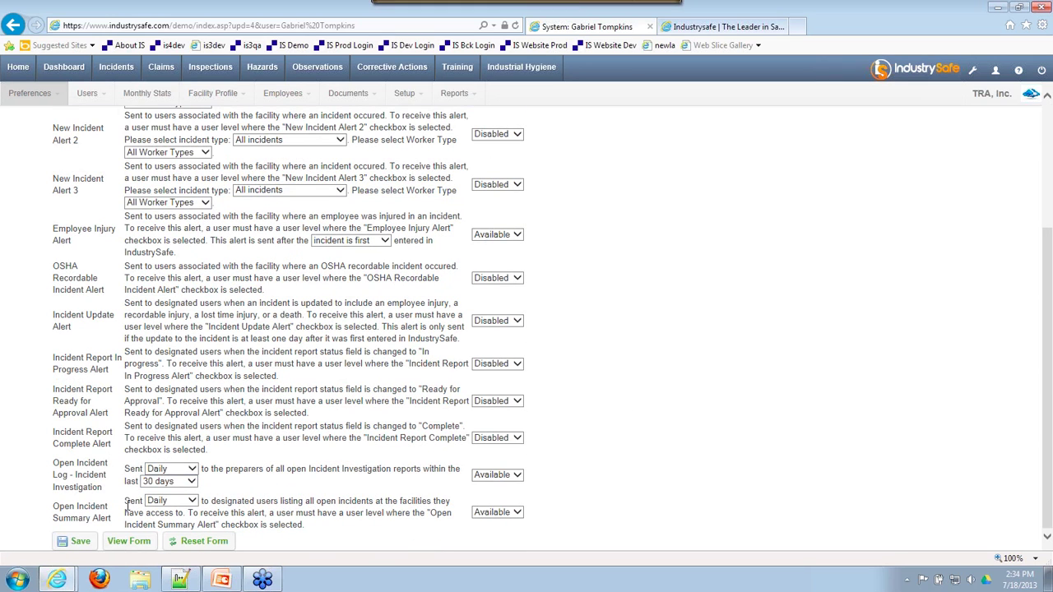
{"action": "left_click", "coordinate": [161, 501]}
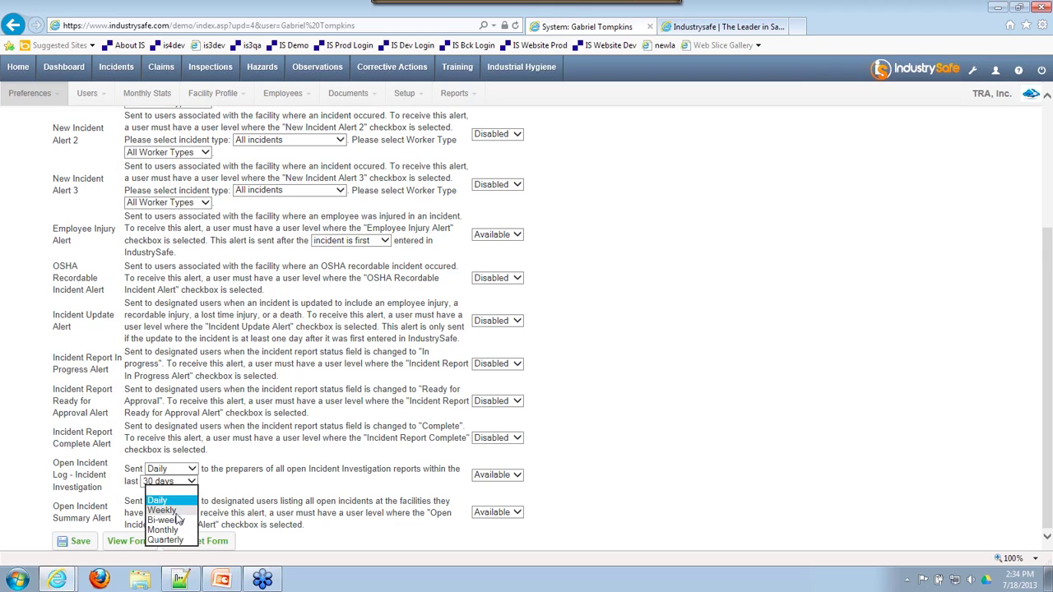
{"action": "left_click", "coordinate": [169, 510]}
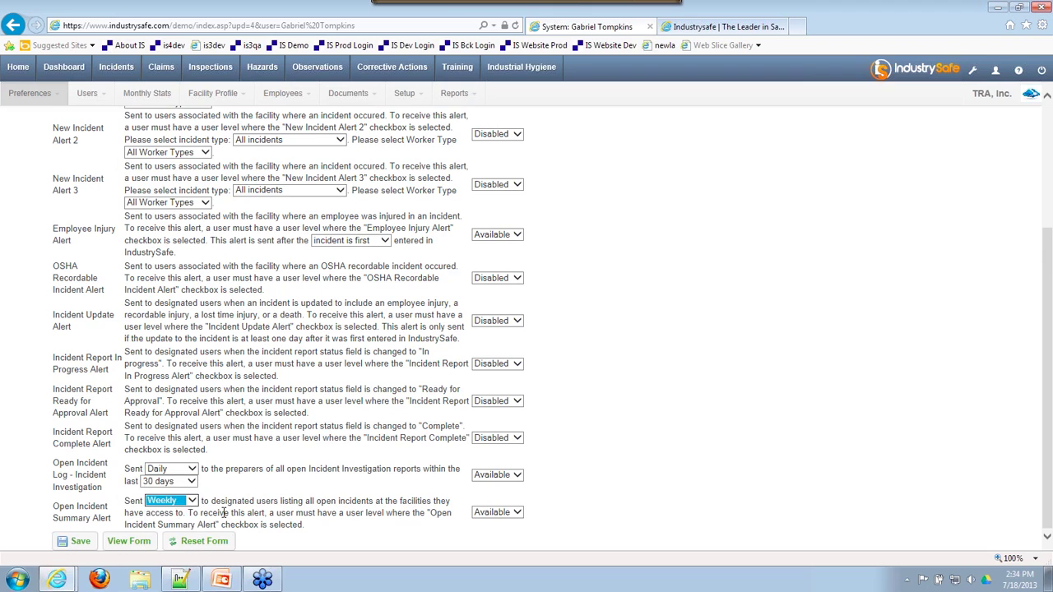
Step: Set the Open Incident Log - Incident Investigation alert frequency to Weekly and save the email alert settings
{"action": "left_click", "coordinate": [190, 468]}
{"action": "left_click", "coordinate": [165, 478]}
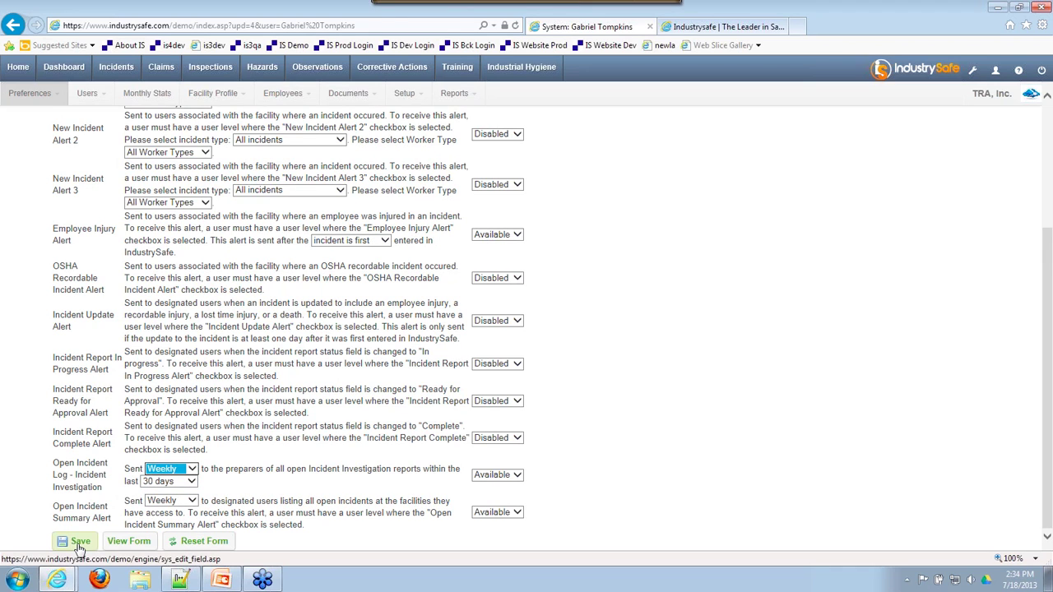
{"action": "left_click", "coordinate": [80, 543]}
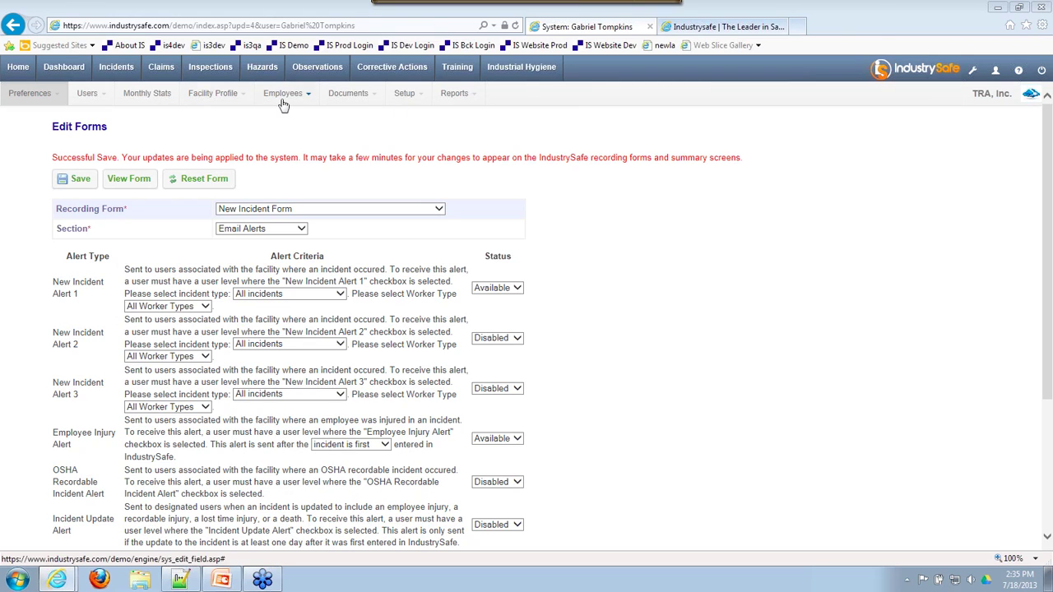
Step: From the Incidents module's employee list, open the President's record and review the Basic Employee Information fields
{"action": "left_click", "coordinate": [106, 71]}
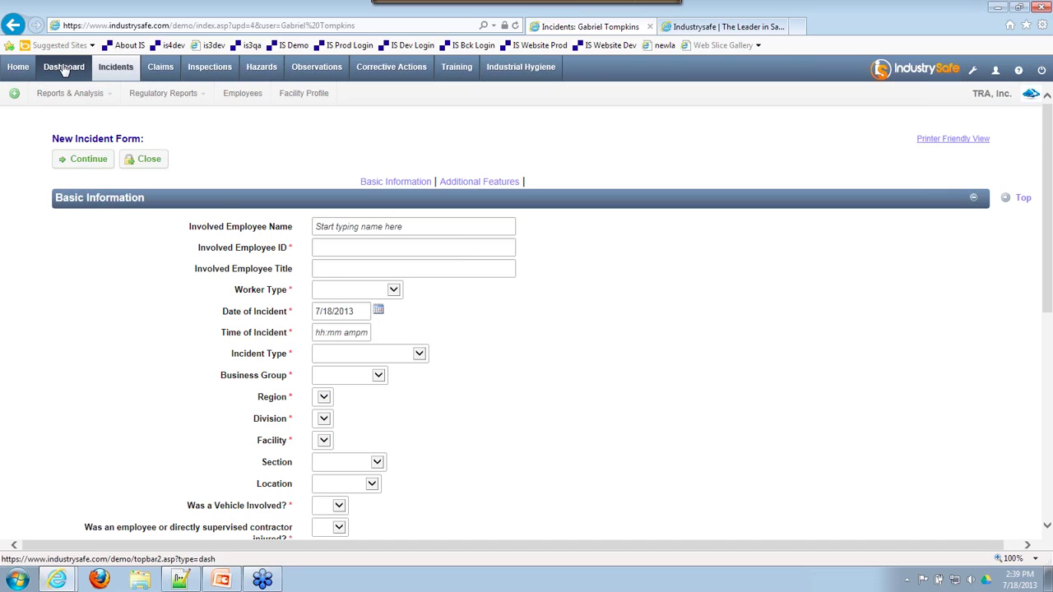
{"action": "left_click", "coordinate": [247, 97]}
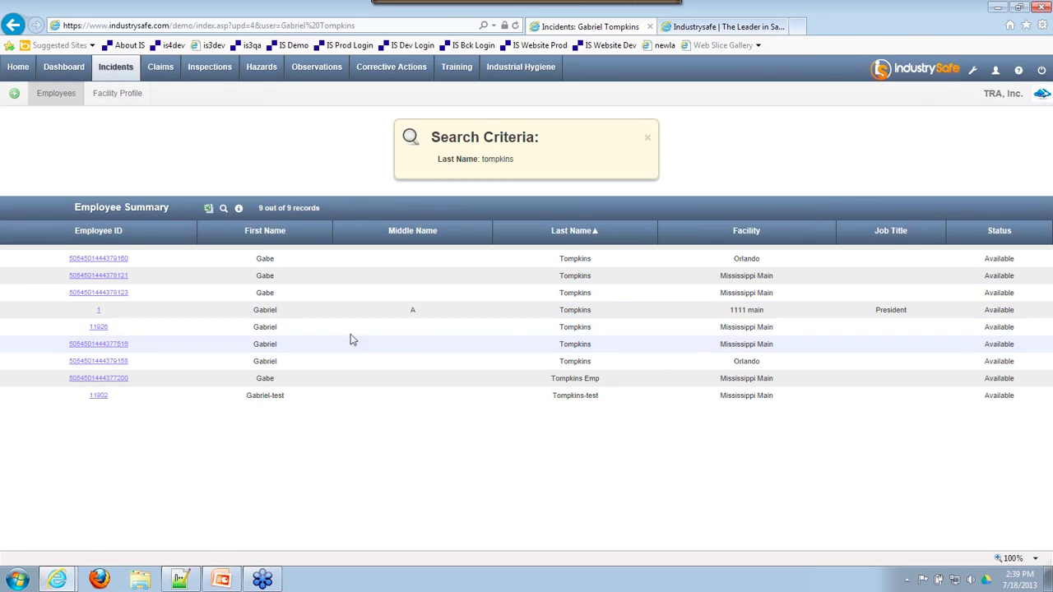
{"action": "left_click", "coordinate": [98, 309]}
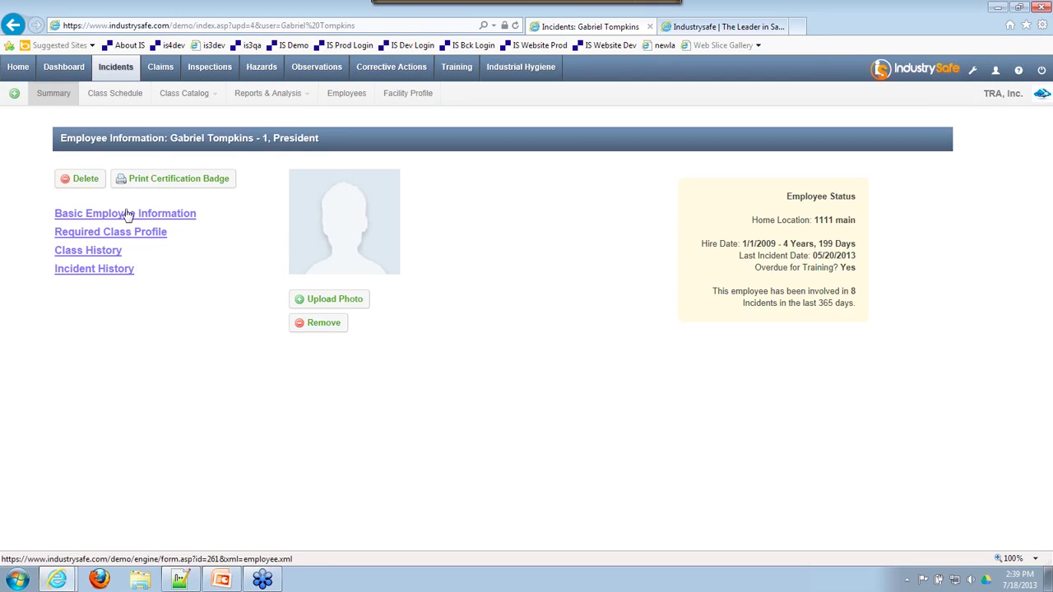
{"action": "left_click", "coordinate": [162, 231]}
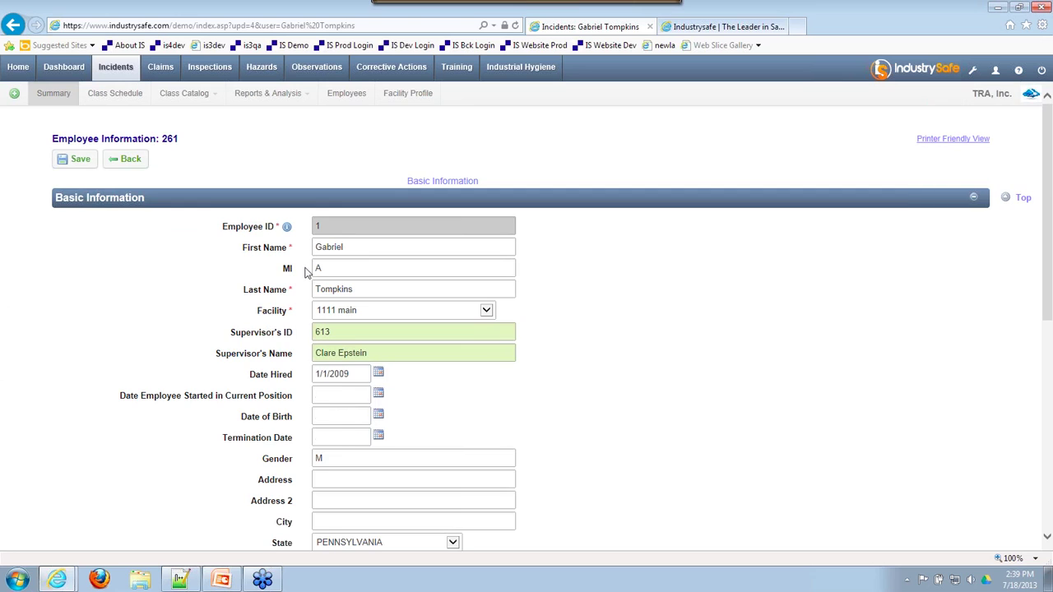
{"action": "scroll", "coordinate": [244, 325], "scroll_direction": "down", "scroll_amount": 3}
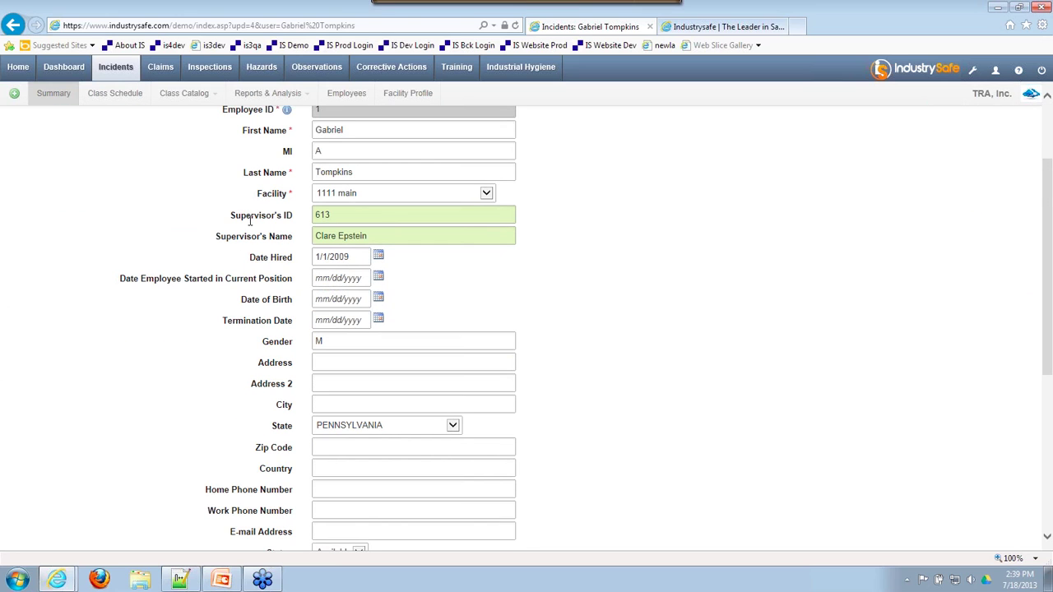
{"action": "scroll", "coordinate": [232, 279], "scroll_direction": "down", "scroll_amount": 8}
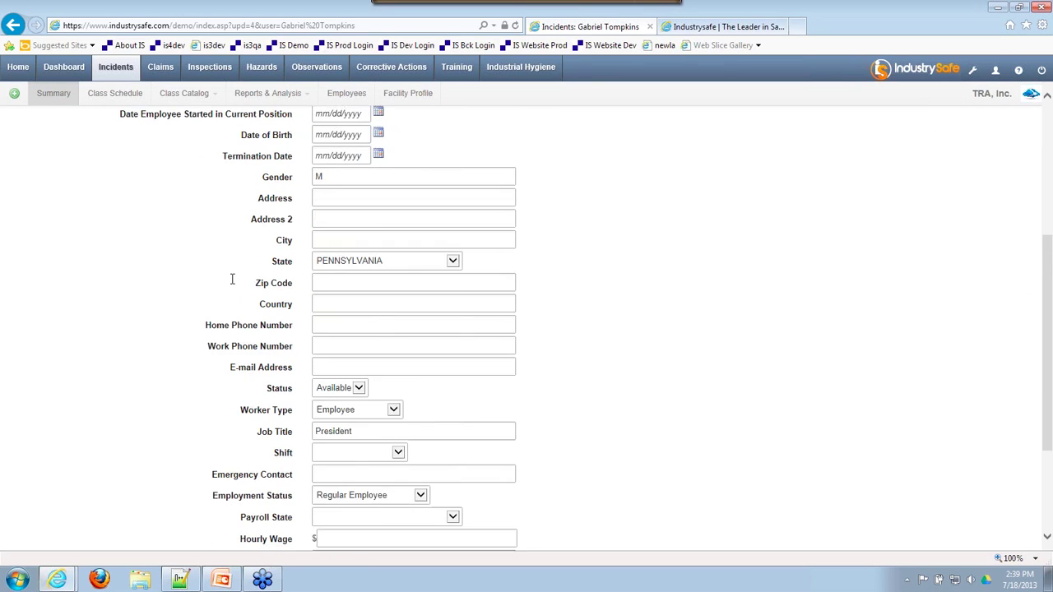
{"action": "scroll", "coordinate": [232, 284], "scroll_direction": "up", "scroll_amount": 9}
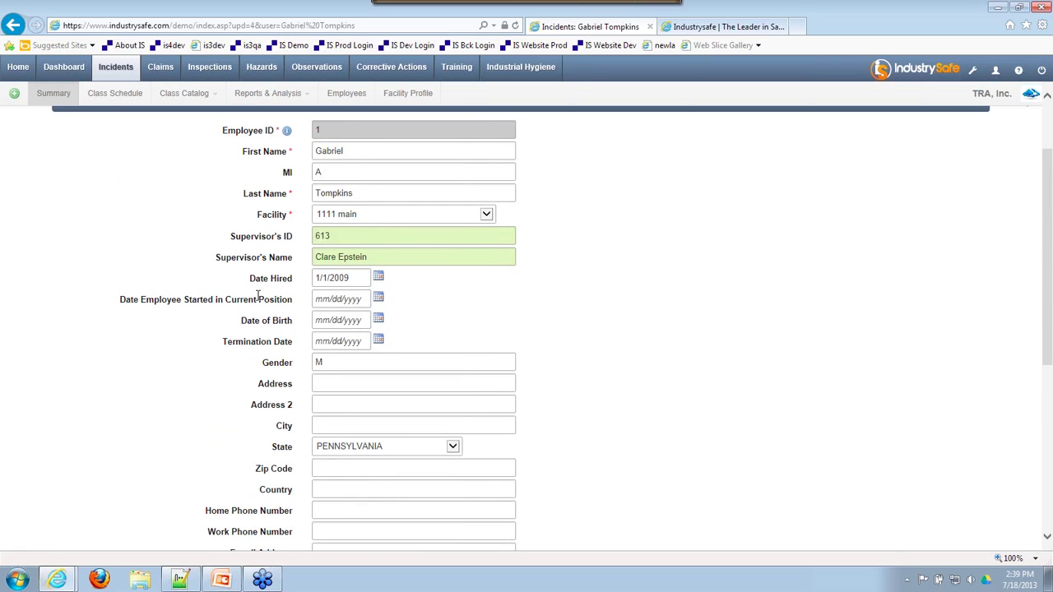
{"action": "scroll", "coordinate": [260, 299], "scroll_direction": "down", "scroll_amount": 1}
{"action": "scroll", "coordinate": [255, 298], "scroll_direction": "up", "scroll_amount": 3}
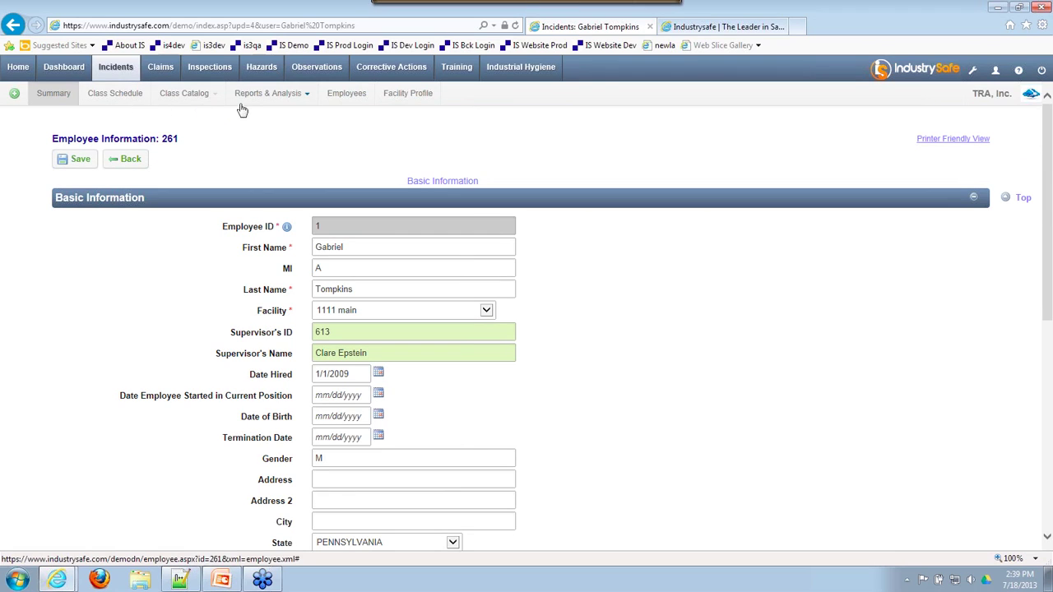
Step: Review the Dallas facility's Basic Information and Insurance Information in the Facility Profile, and return to the facility list
{"action": "left_click", "coordinate": [346, 93]}
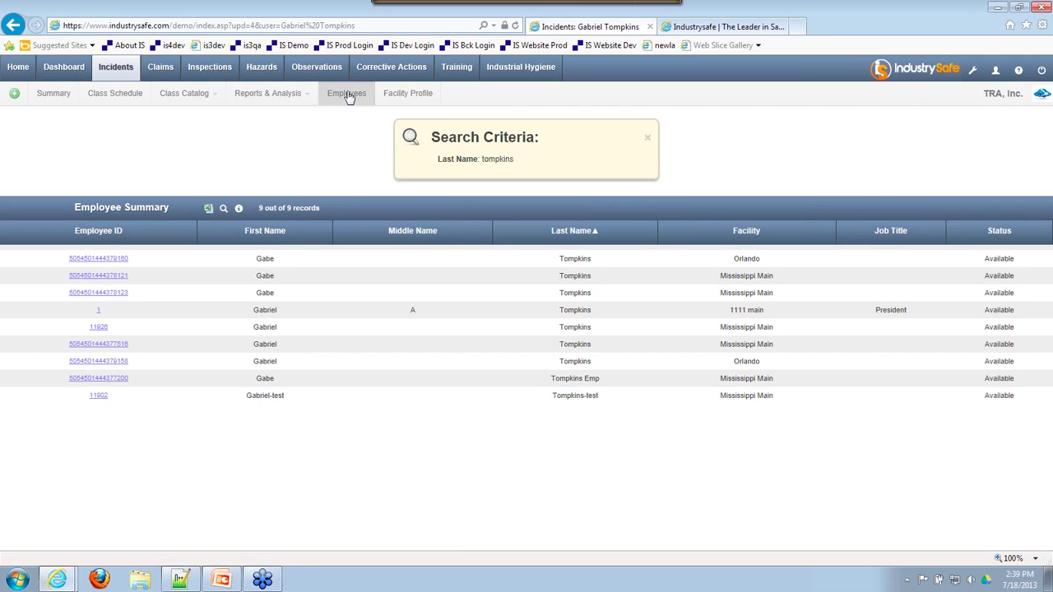
{"action": "left_click", "coordinate": [412, 102]}
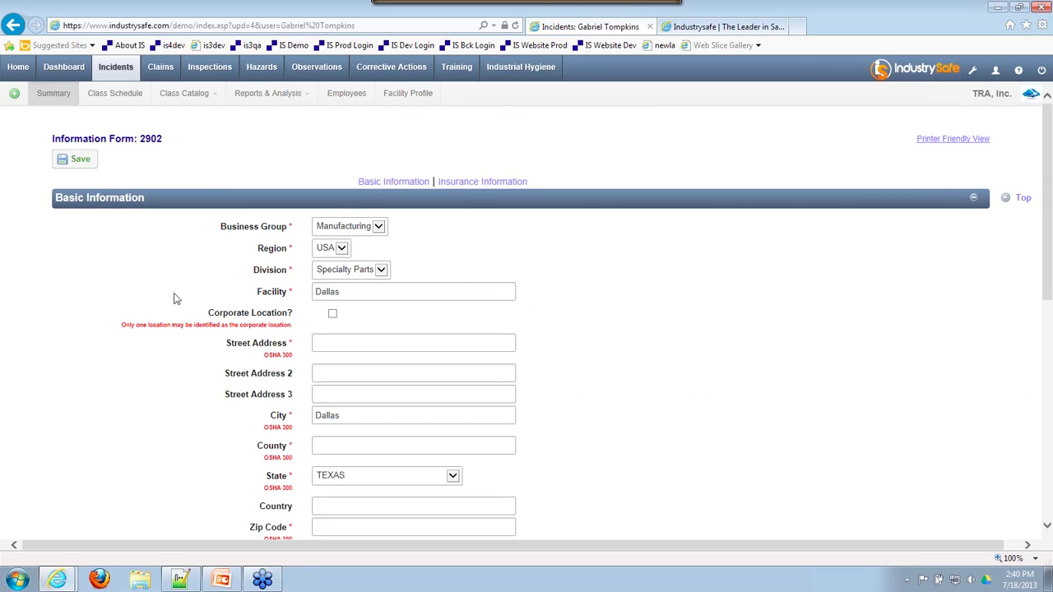
{"action": "scroll", "coordinate": [181, 271], "scroll_direction": "down", "scroll_amount": 5}
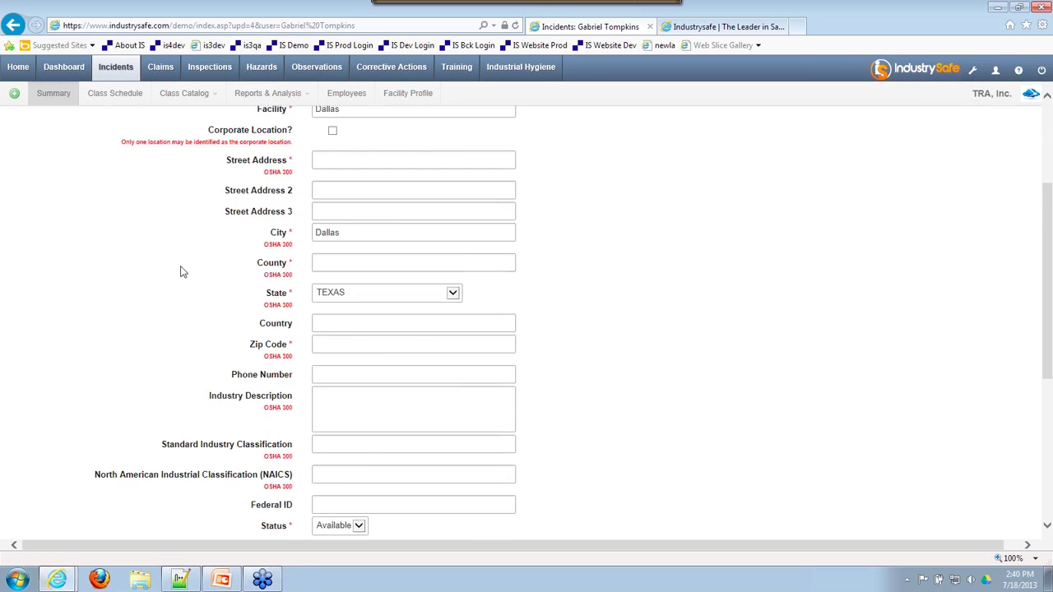
{"action": "scroll", "coordinate": [183, 272], "scroll_direction": "down", "scroll_amount": 4}
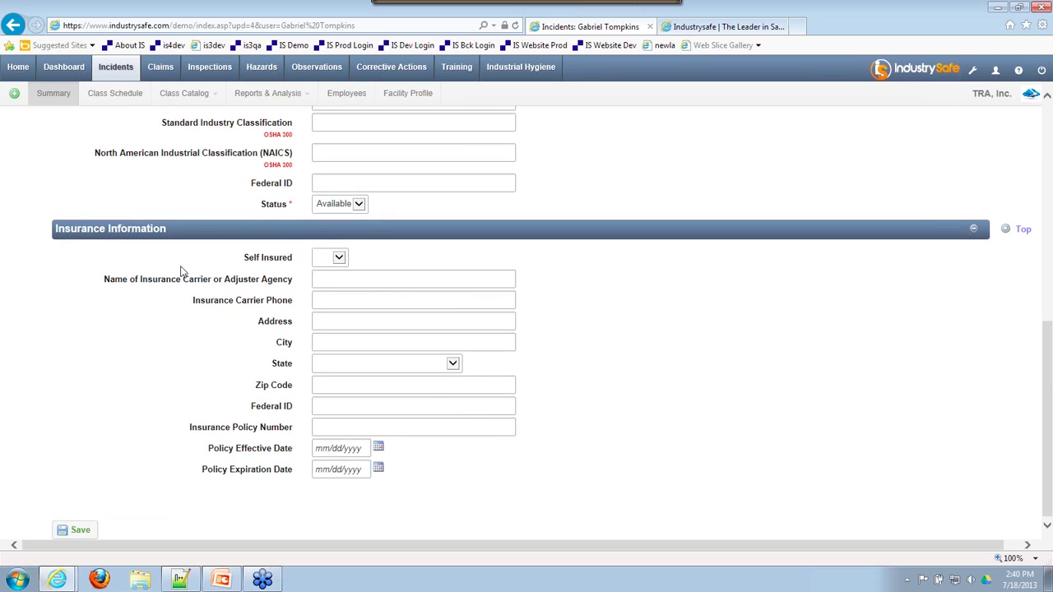
{"action": "scroll", "coordinate": [183, 272], "scroll_direction": "up", "scroll_amount": 9}
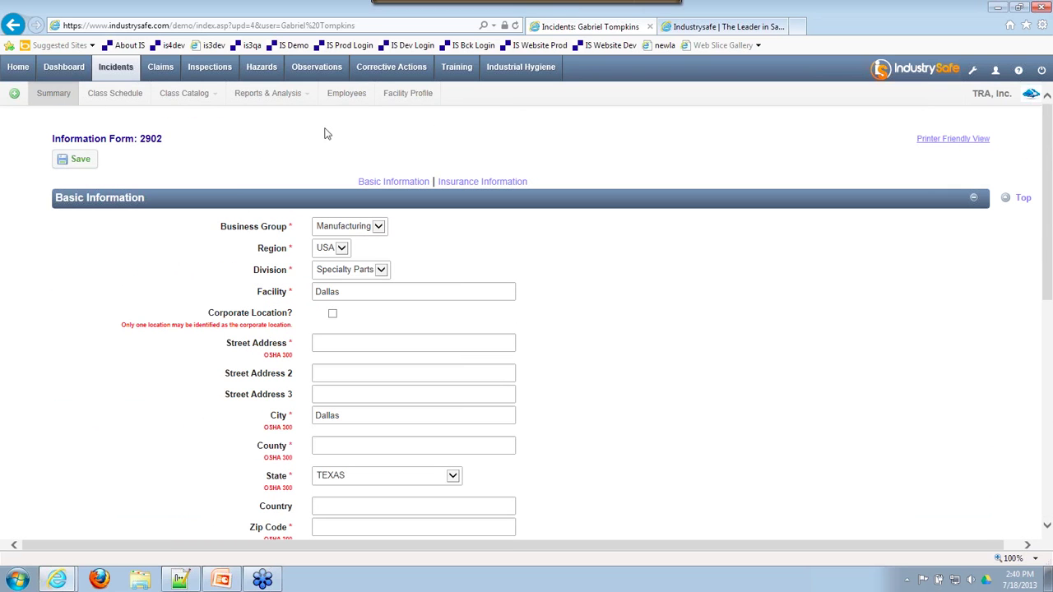
{"action": "left_click", "coordinate": [408, 96]}
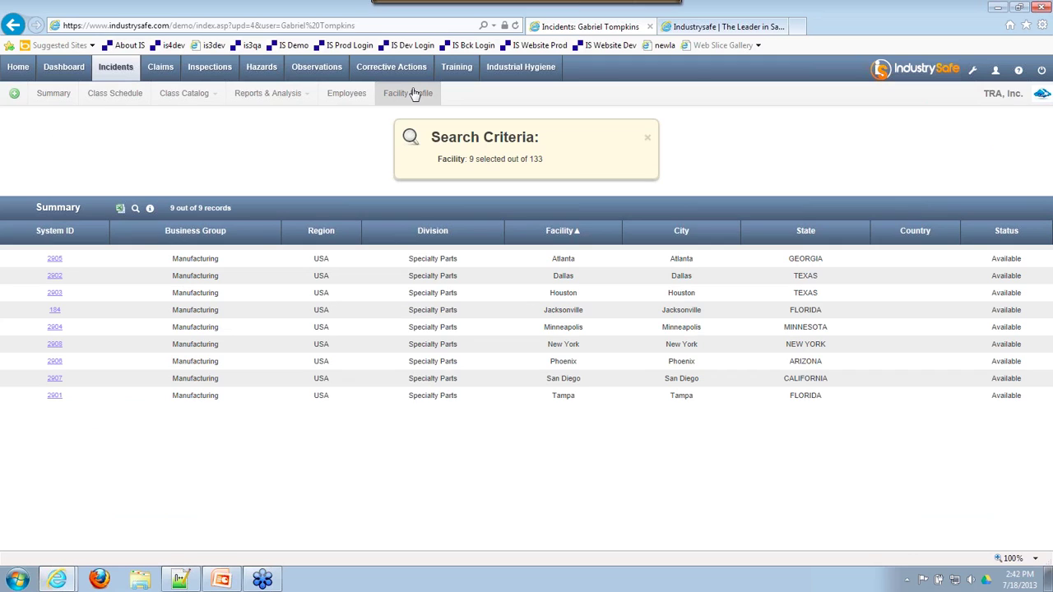
{"action": "left_click", "coordinate": [415, 93]}
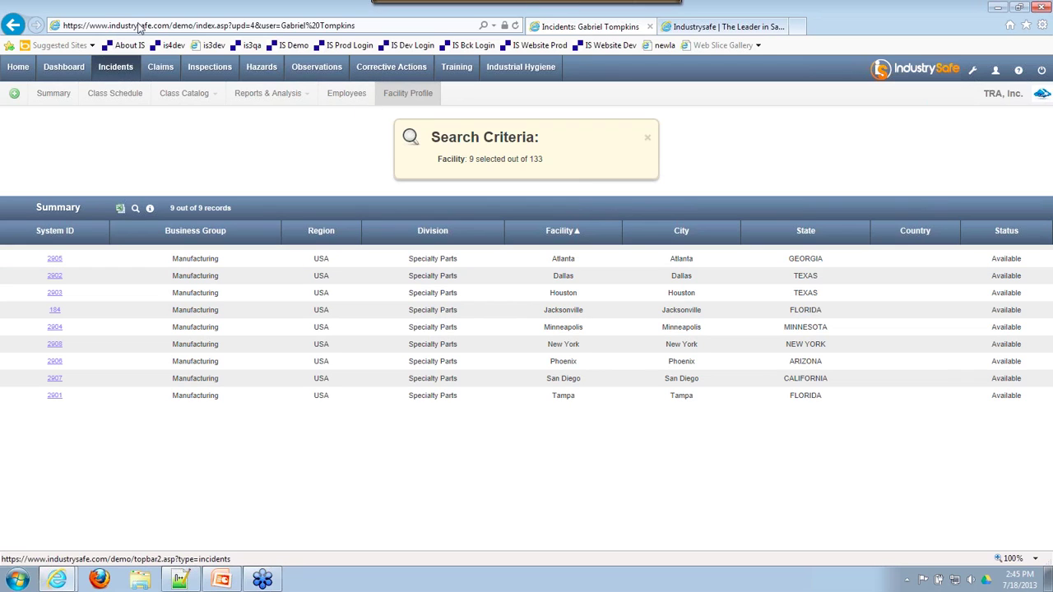
Step: From the incident summary, open the Incident Investigation of incident FY14-0008 at its Incident Analysis section
{"action": "left_click", "coordinate": [116, 67]}
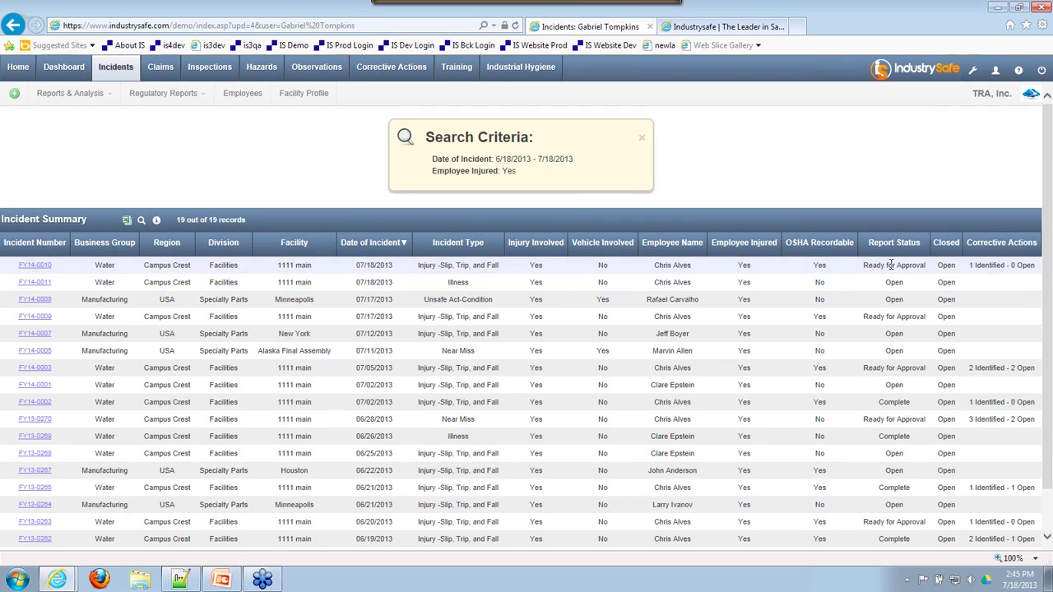
{"action": "triple_click", "coordinate": [869, 316]}
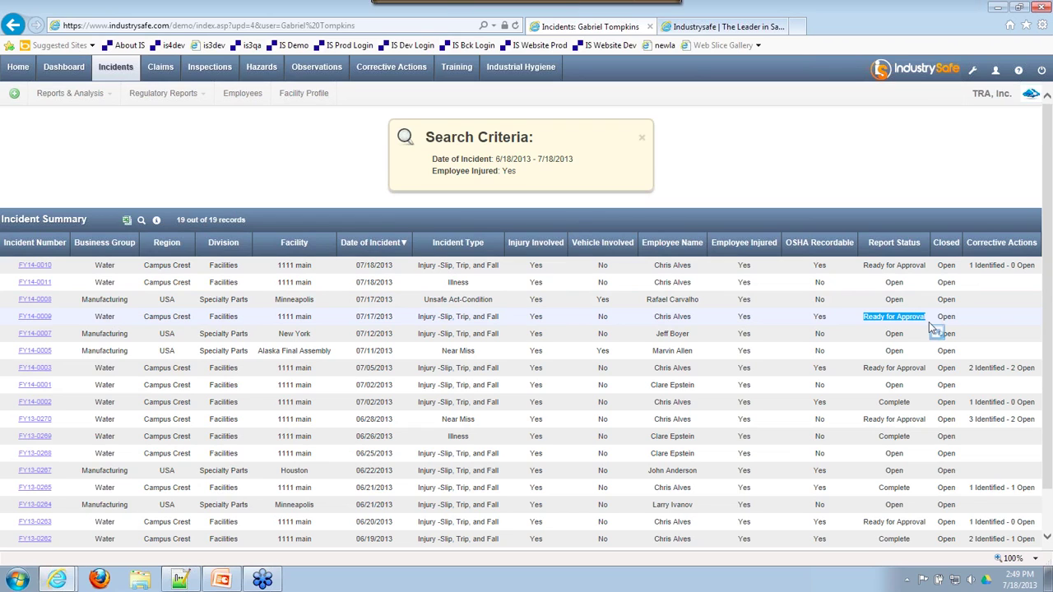
{"action": "mouse_move", "coordinate": [33, 302]}
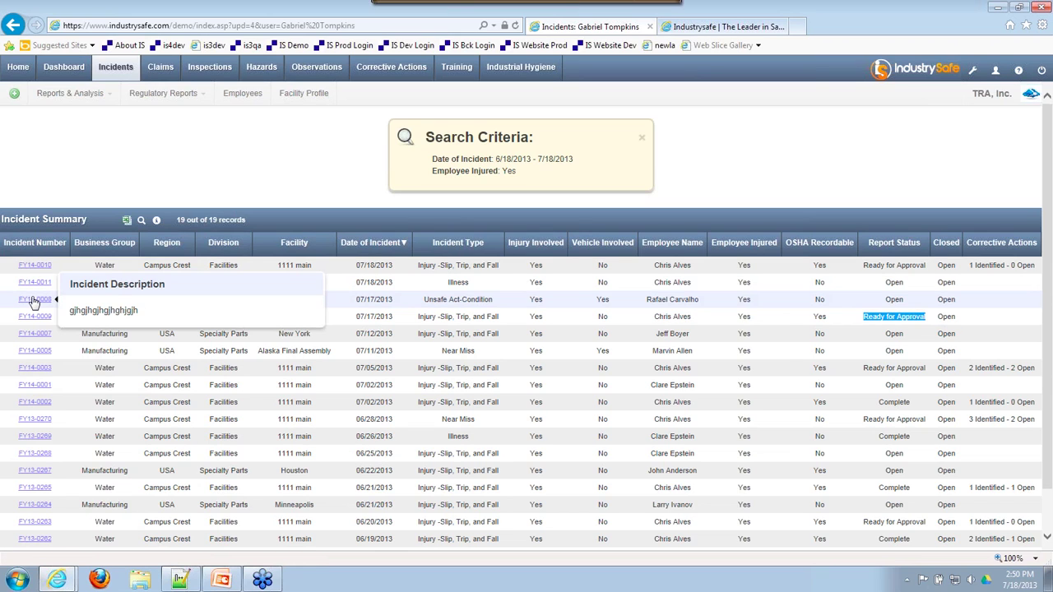
{"action": "left_click", "coordinate": [35, 299]}
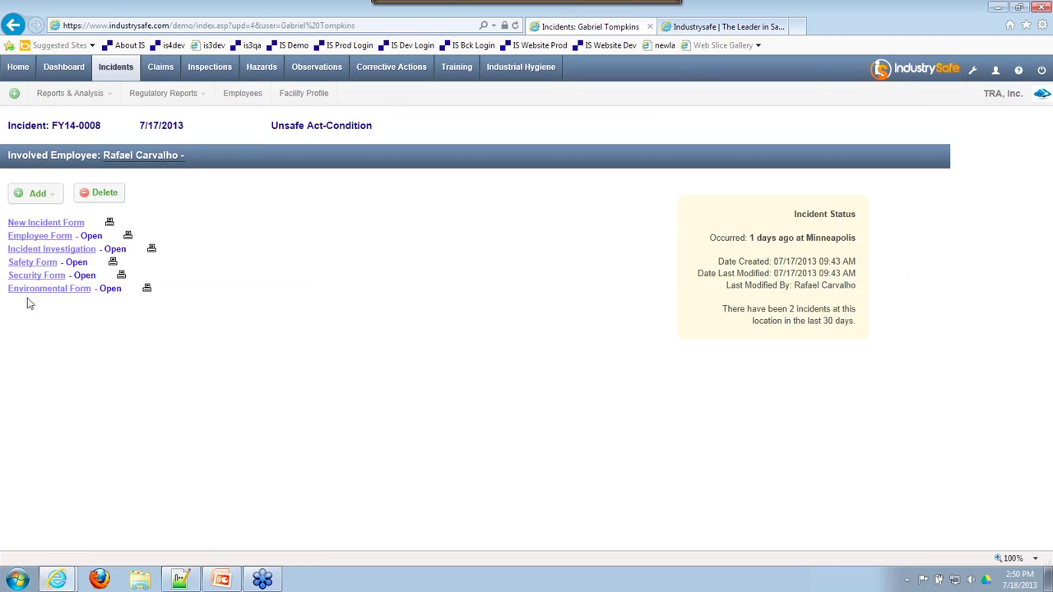
{"action": "left_click", "coordinate": [59, 251]}
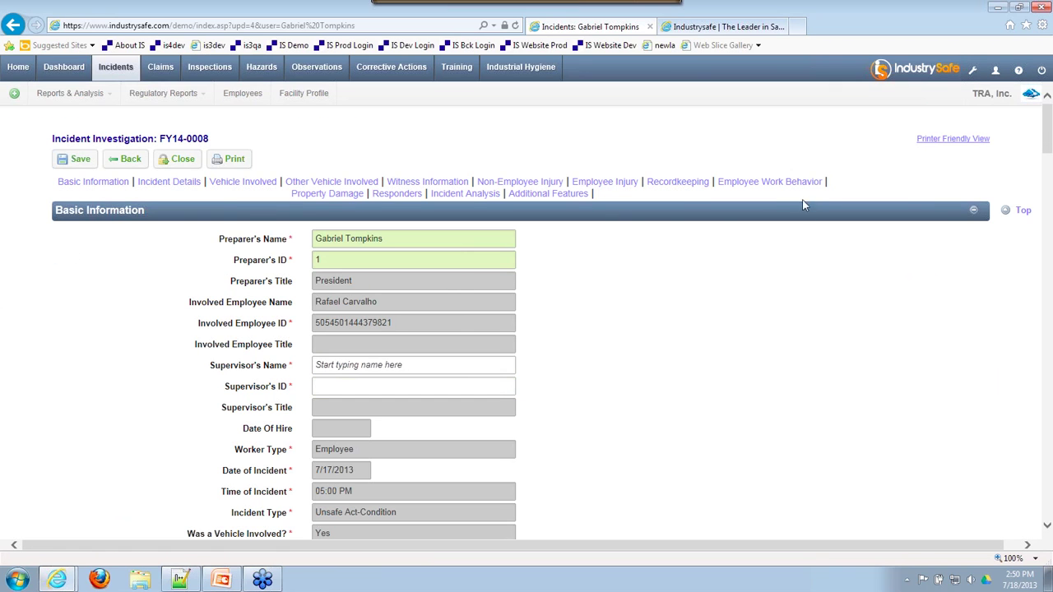
{"action": "left_click", "coordinate": [471, 196]}
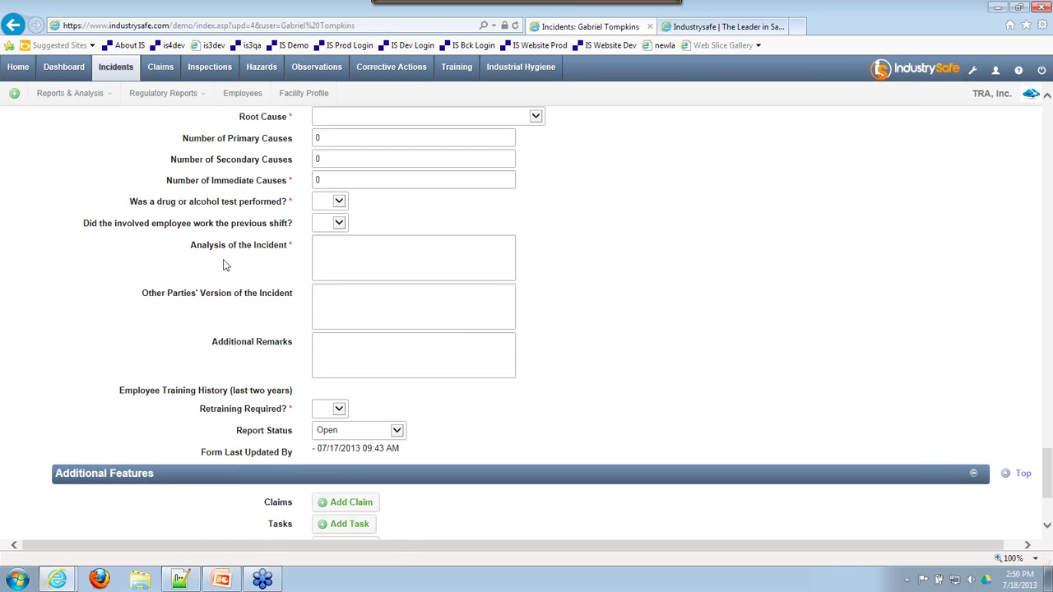
Step: Look through the Root Cause options in the Incident Analysis section without choosing one
{"action": "scroll", "coordinate": [223, 263], "scroll_direction": "up", "scroll_amount": 3}
{"action": "left_click", "coordinate": [345, 231]}
{"action": "left_click", "coordinate": [619, 323]}
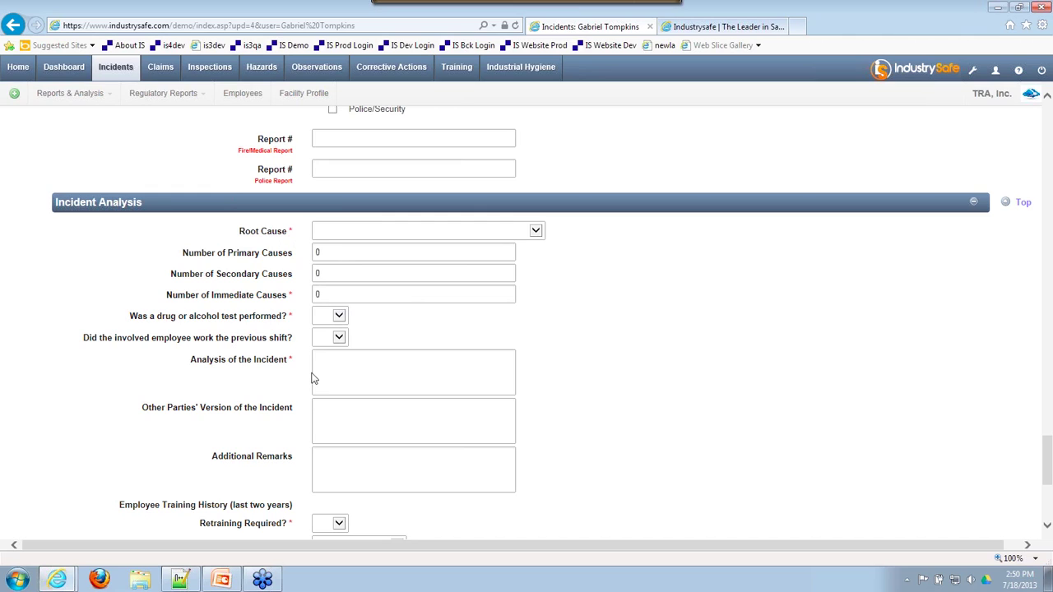
{"action": "left_click", "coordinate": [421, 233]}
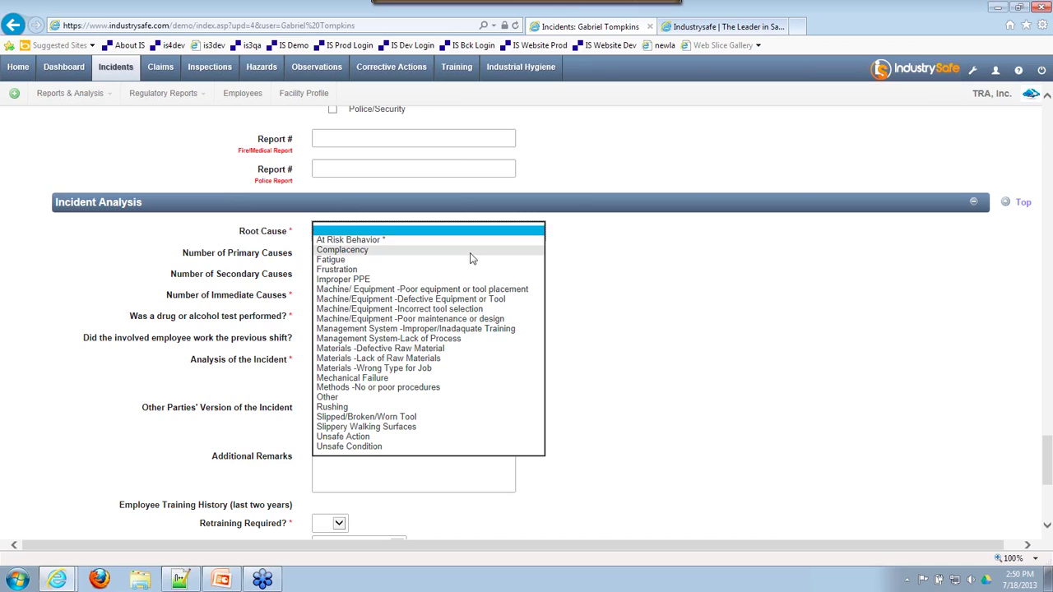
{"action": "left_click", "coordinate": [617, 416]}
Step: Set the Number of Primary Causes to 3 and look through the options of the first Primary Cause field
{"action": "left_click", "coordinate": [328, 255]}
{"action": "type", "text": "3"}
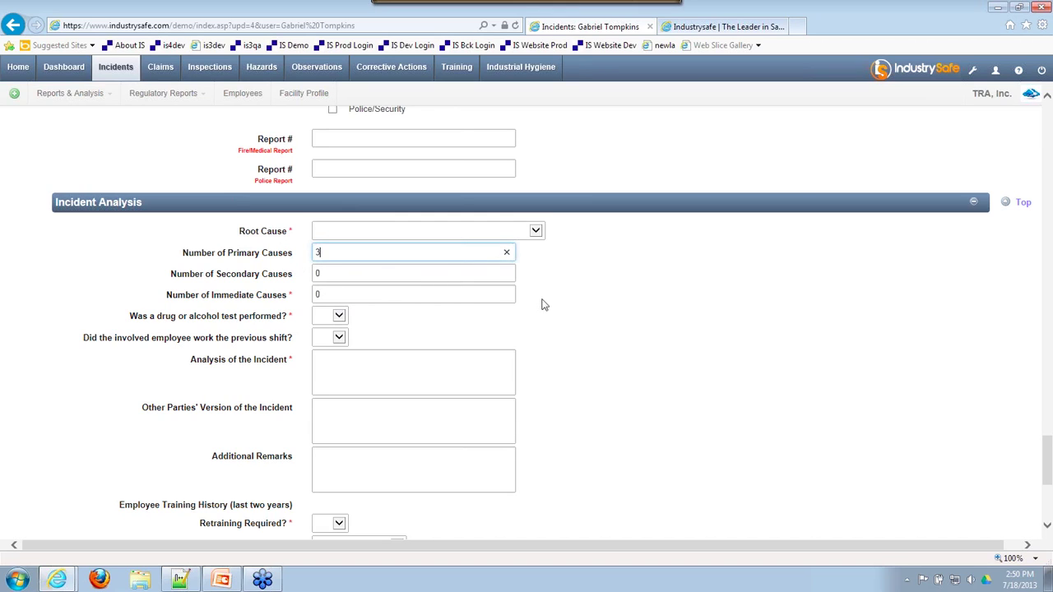
{"action": "left_click", "coordinate": [541, 304]}
{"action": "left_click", "coordinate": [416, 282]}
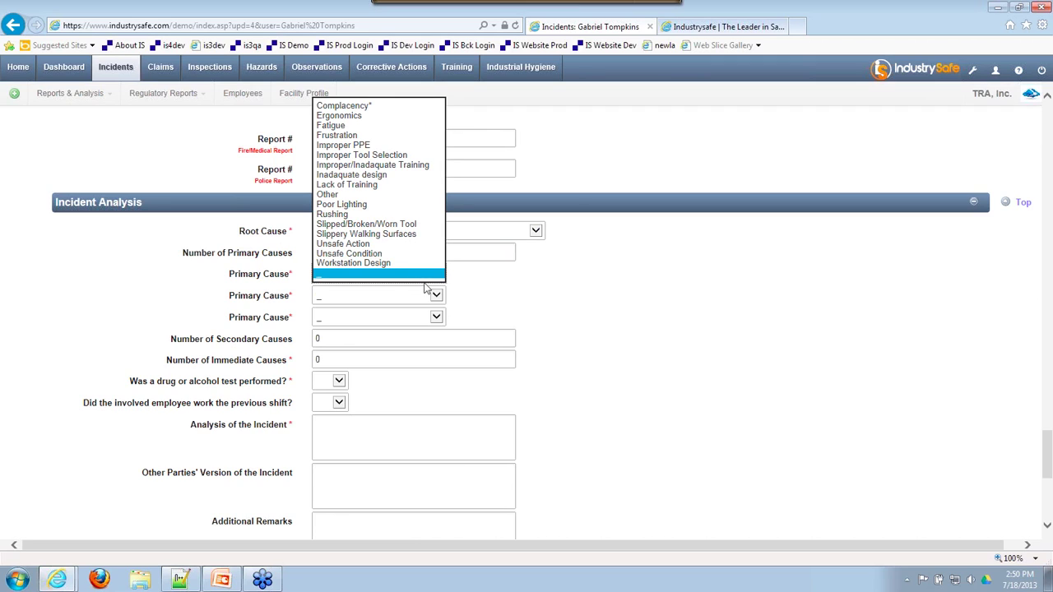
{"action": "left_click", "coordinate": [520, 305]}
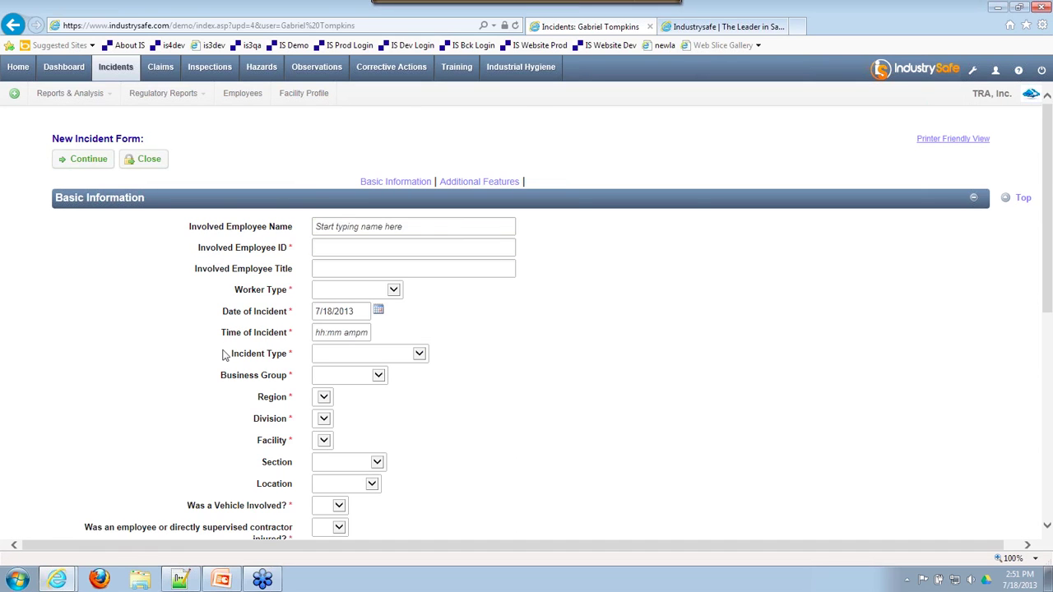
Step: In the blank New Incident Form, select Environmental Form as an additional incident form
{"action": "scroll", "coordinate": [222, 353], "scroll_direction": "down", "scroll_amount": 5}
{"action": "left_click", "coordinate": [332, 352]}
{"action": "left_click", "coordinate": [332, 306]}
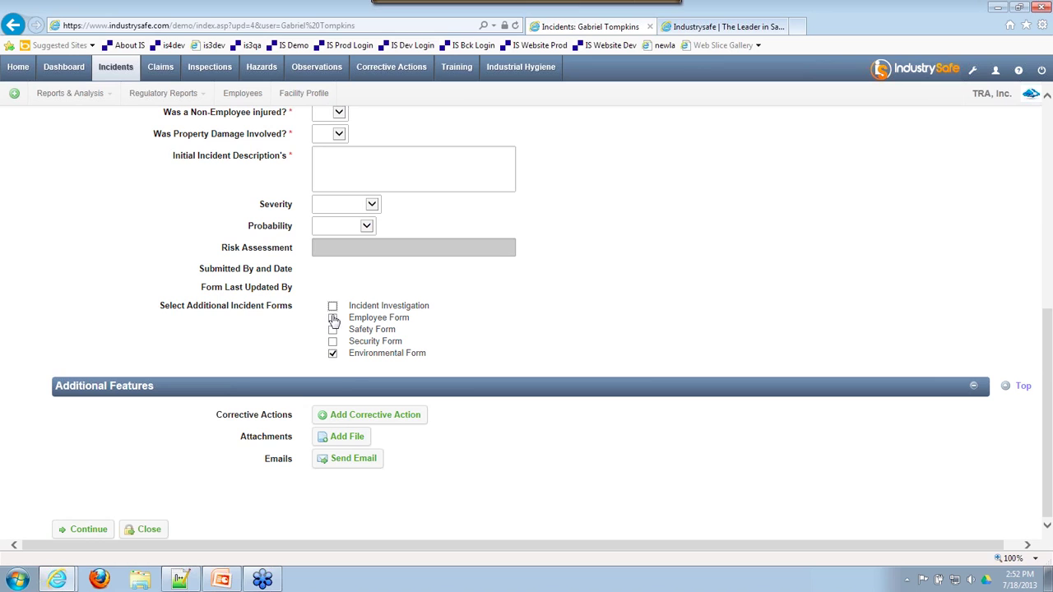
{"action": "left_click_drag", "start_coordinate": [351, 353], "coordinate": [431, 354]}
{"action": "left_click", "coordinate": [468, 358]}
Step: Check the answer options for vehicle involvement, employee injury and property damage in the New Incident Form, and return to the incident summary
{"action": "scroll", "coordinate": [328, 260], "scroll_direction": "up", "scroll_amount": 3}
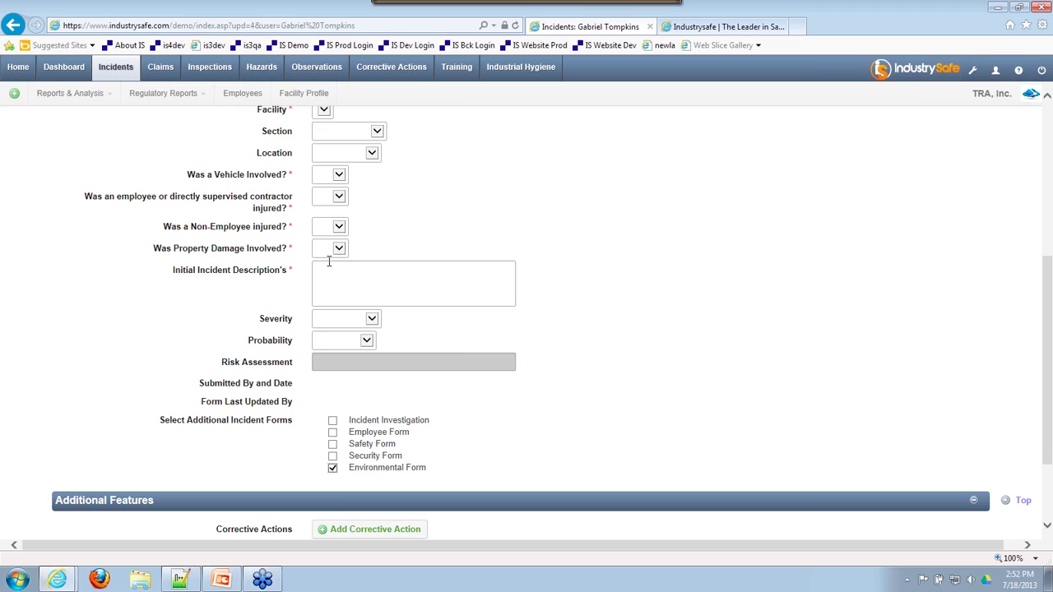
{"action": "left_click", "coordinate": [339, 175]}
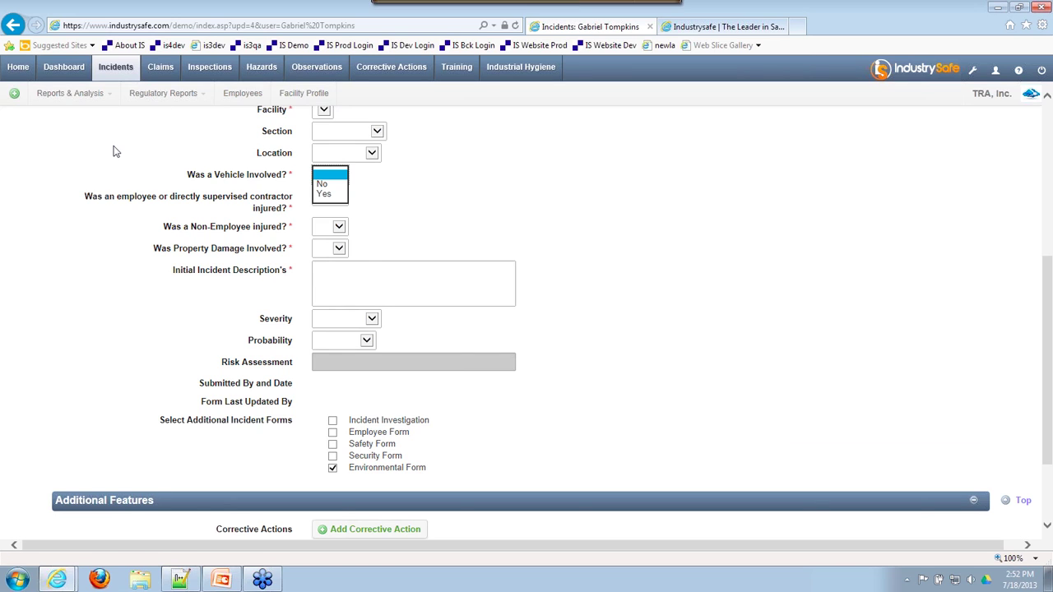
{"action": "left_click", "coordinate": [221, 190]}
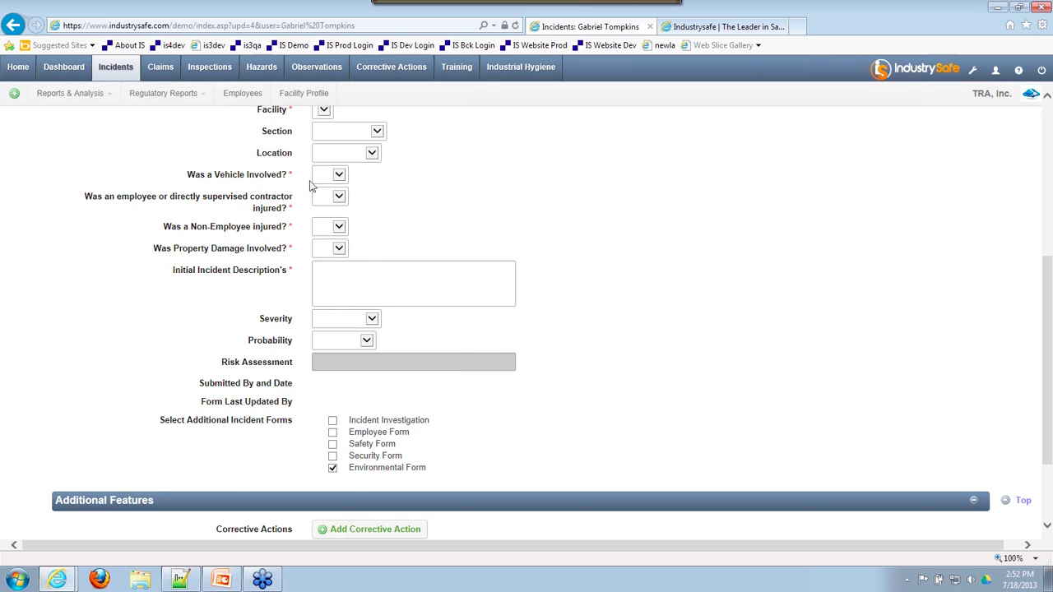
{"action": "left_click", "coordinate": [337, 199]}
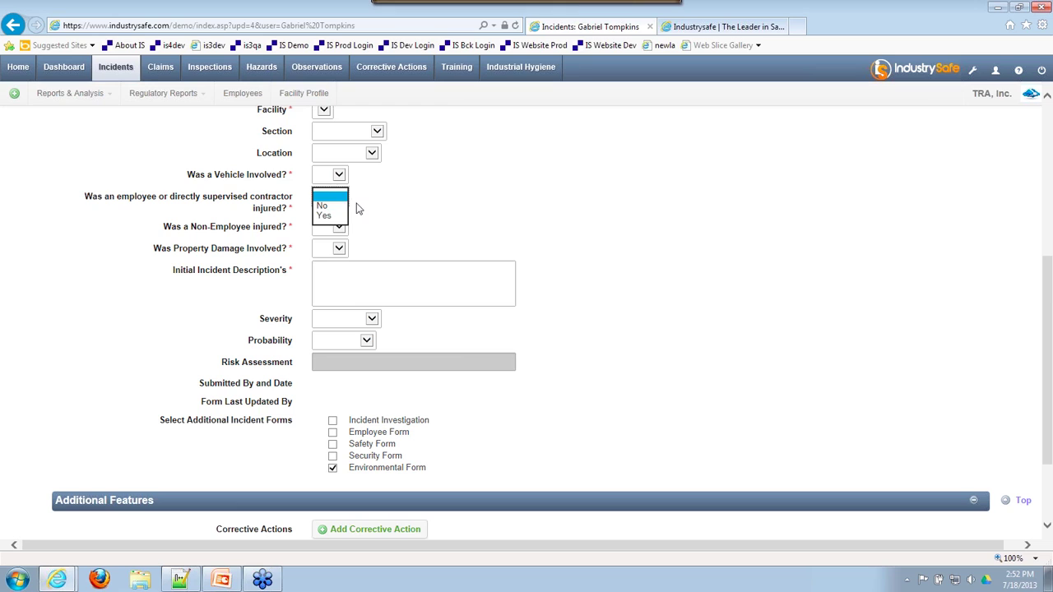
{"action": "left_click", "coordinate": [359, 209]}
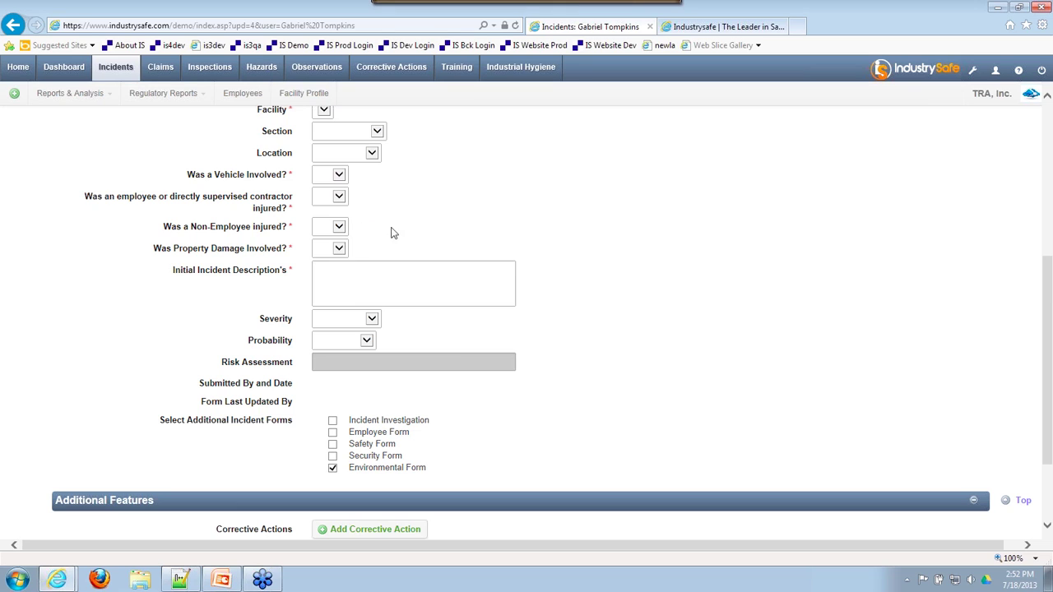
{"action": "left_click", "coordinate": [343, 252]}
{"action": "left_click", "coordinate": [126, 142]}
{"action": "left_click", "coordinate": [116, 72]}
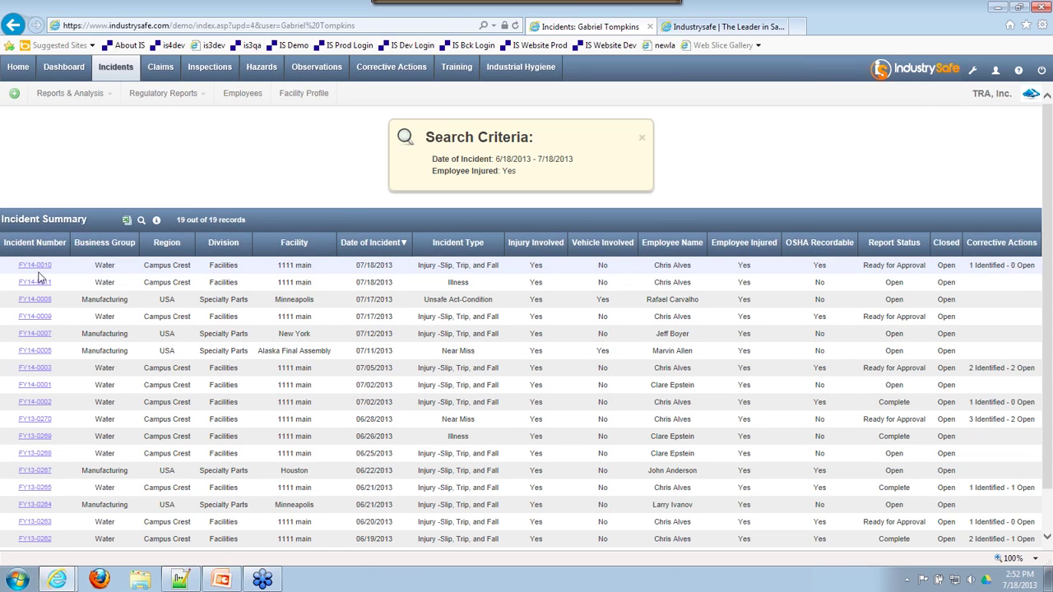
Step: Open incident FY14-0010, review the witness fields in its Witness Information section, and return to the incident summary
{"action": "left_click", "coordinate": [38, 266]}
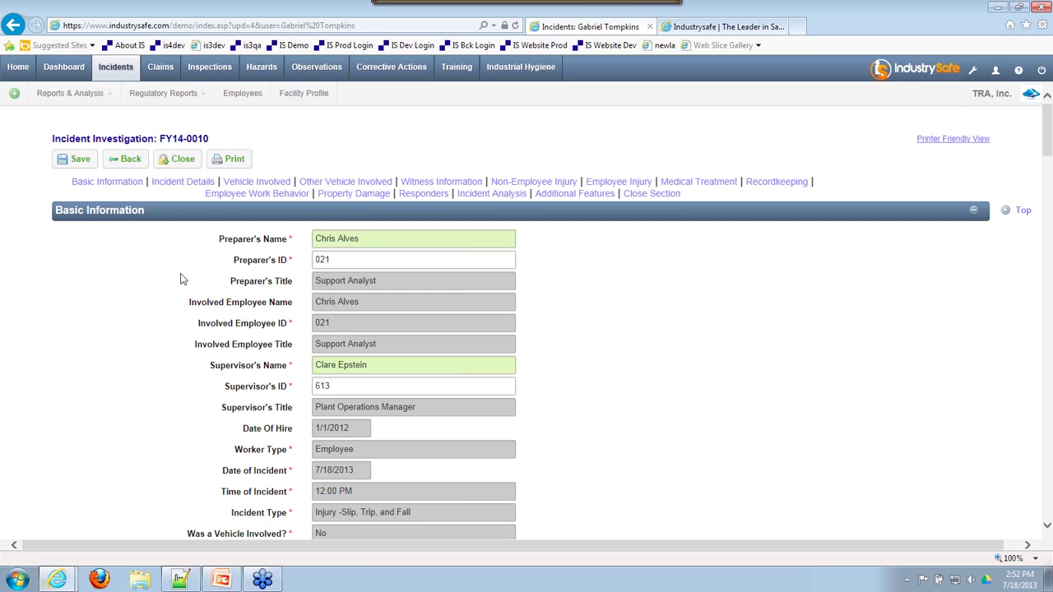
{"action": "scroll", "coordinate": [181, 279], "scroll_direction": "down", "scroll_amount": 3}
{"action": "scroll", "coordinate": [180, 279], "scroll_direction": "down", "scroll_amount": 10}
{"action": "left_click", "coordinate": [313, 265]}
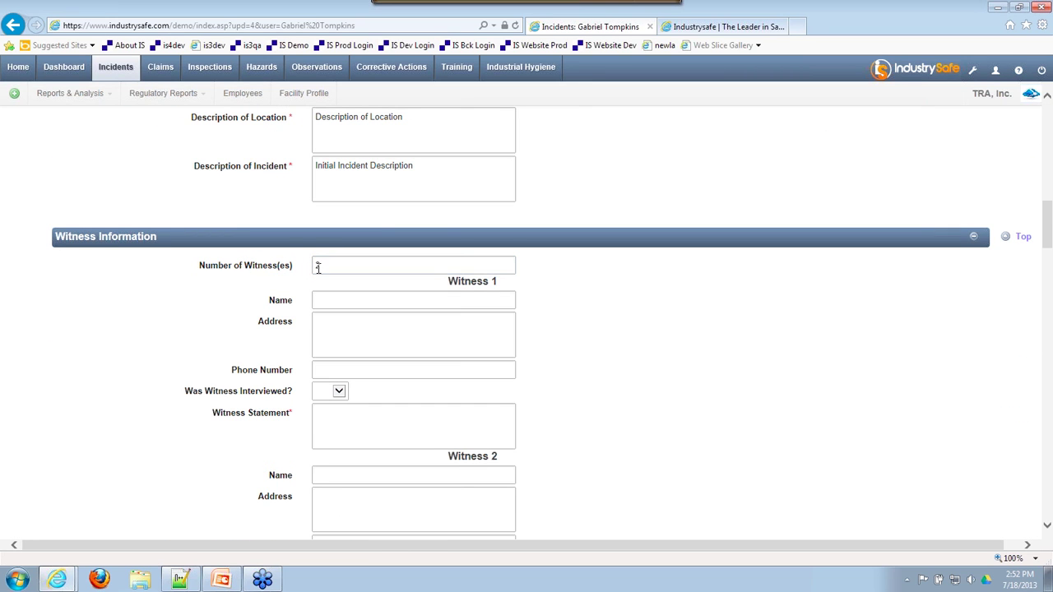
{"action": "scroll", "coordinate": [470, 293], "scroll_direction": "down", "scroll_amount": 1}
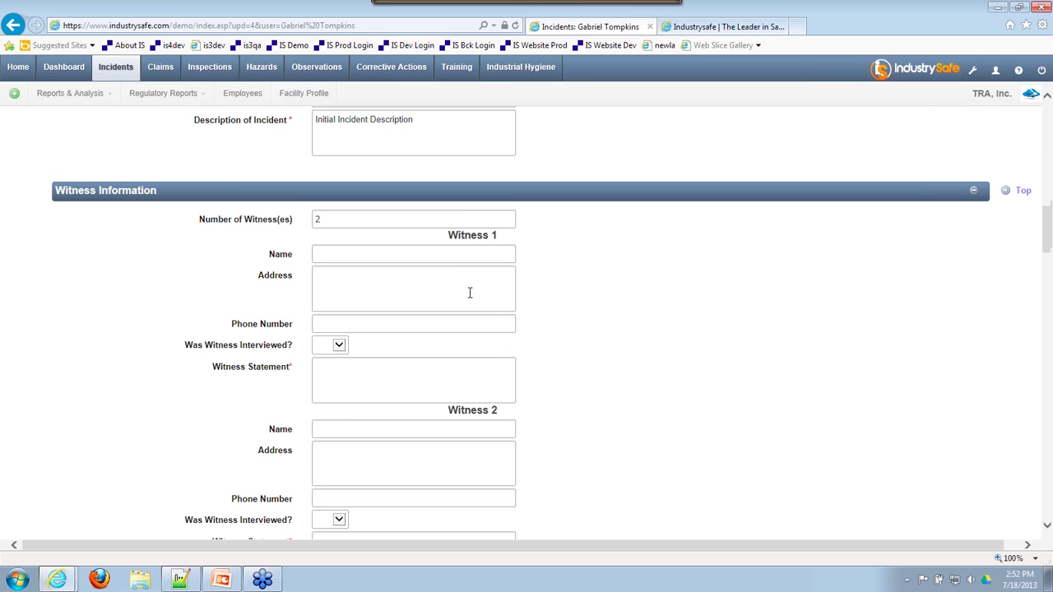
{"action": "scroll", "coordinate": [470, 293], "scroll_direction": "down", "scroll_amount": 1}
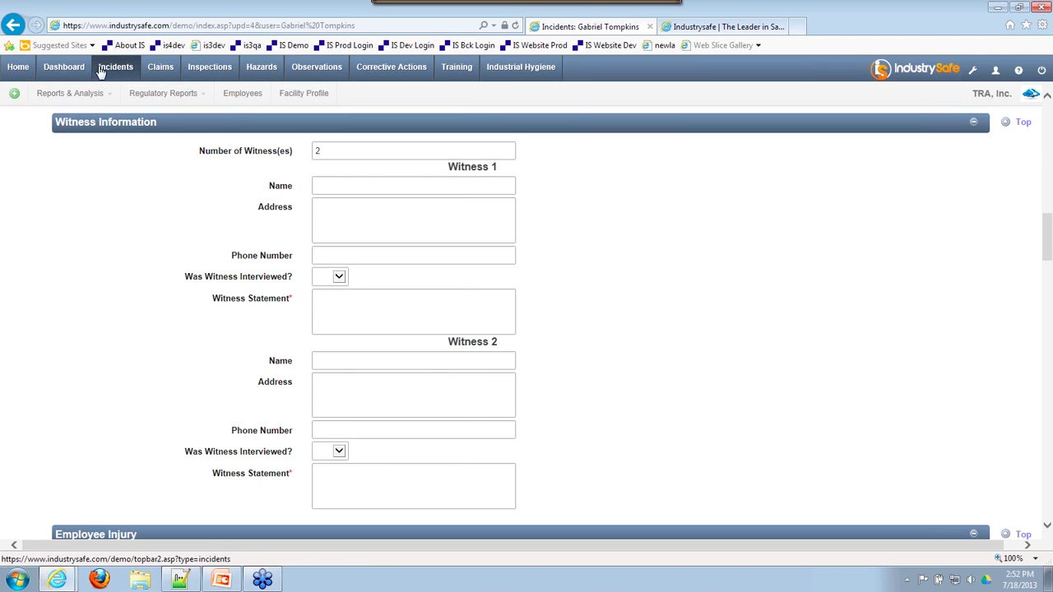
{"action": "left_click", "coordinate": [106, 72]}
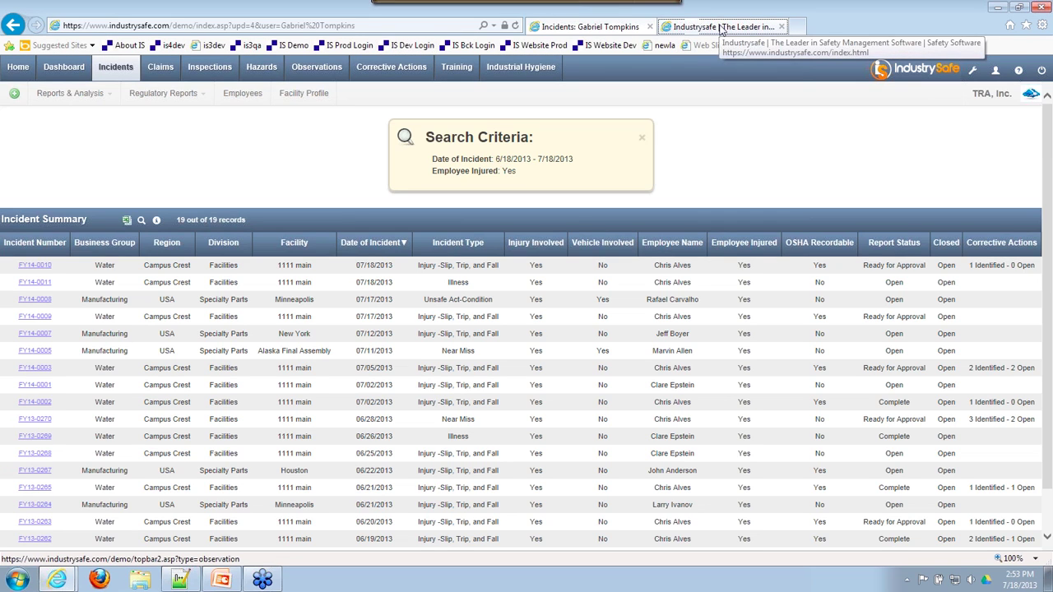
Step: Switch to the public IndustrySafe website and view its Sign Up for Demo form
{"action": "left_click", "coordinate": [721, 28]}
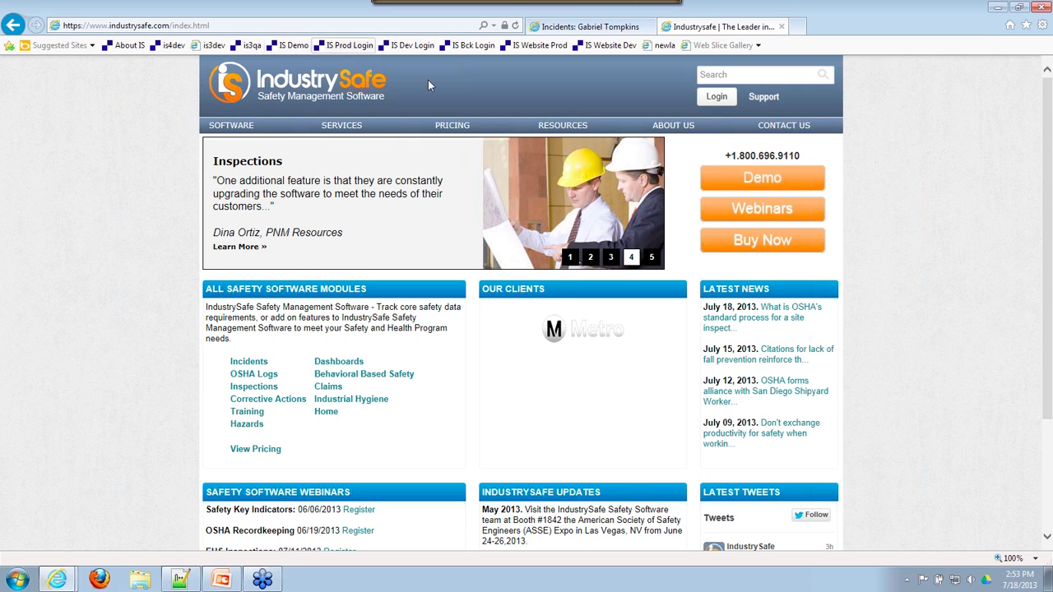
{"action": "left_click", "coordinate": [758, 178]}
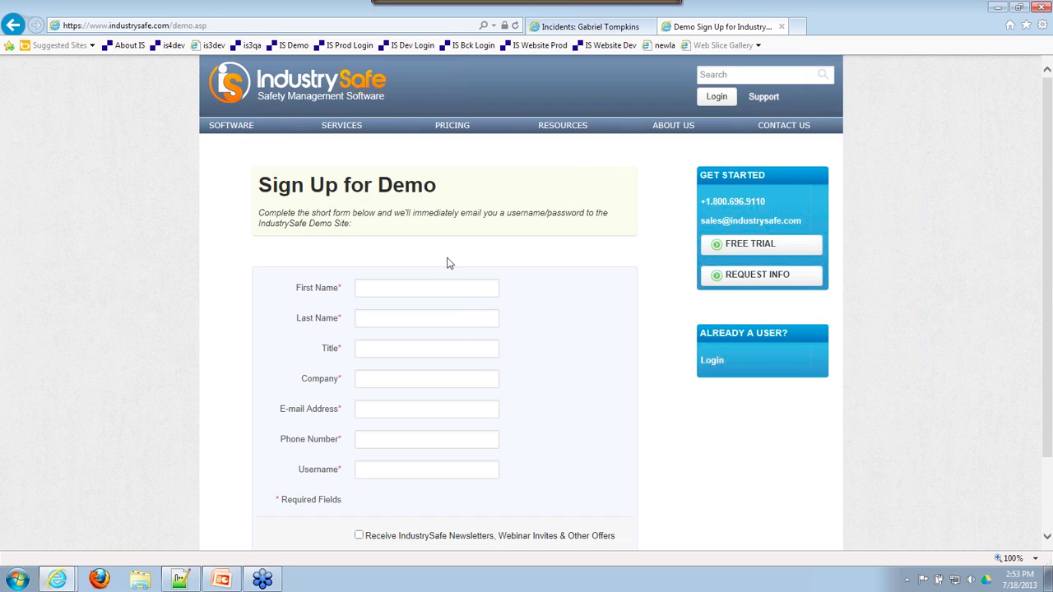
{"action": "key", "text": "alt+Tab"}
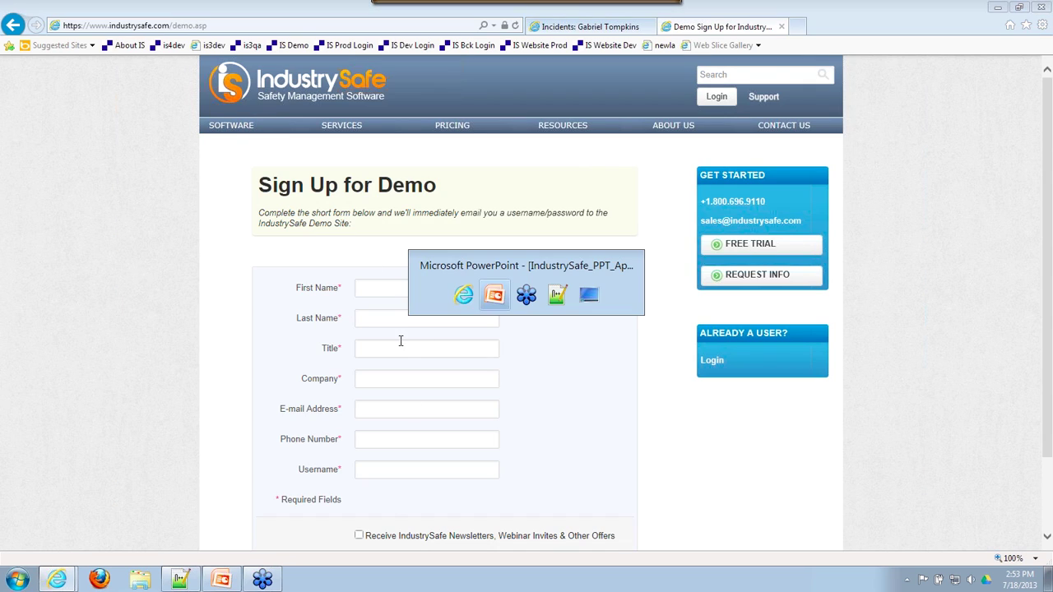
{"action": "key", "text": "alt+Tab"}
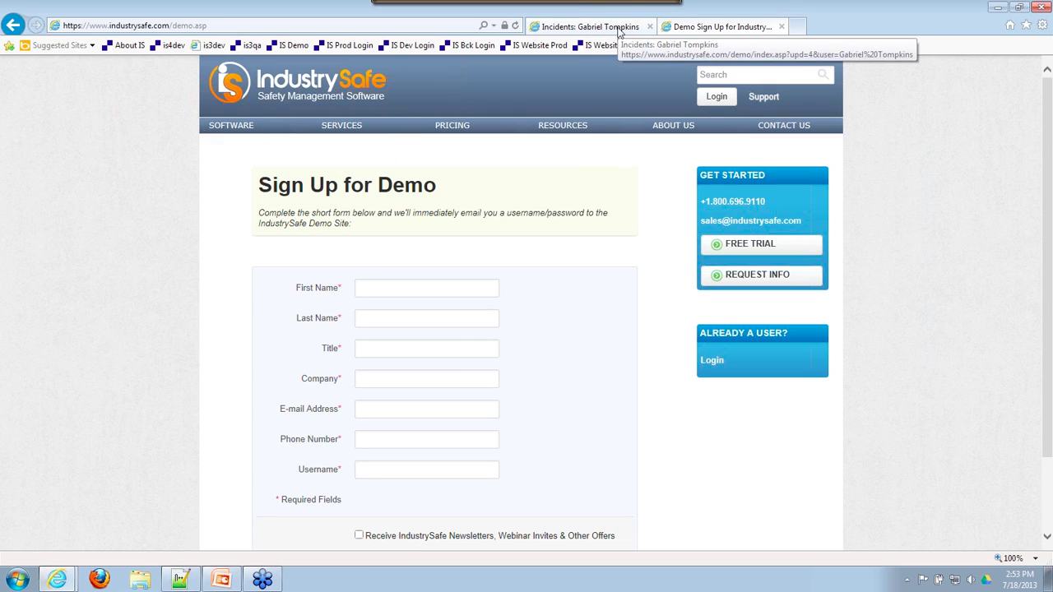
Step: Go back to the IndustrySafe website's home page, view the Contact Us page and select its web address
{"action": "left_click", "coordinate": [301, 93]}
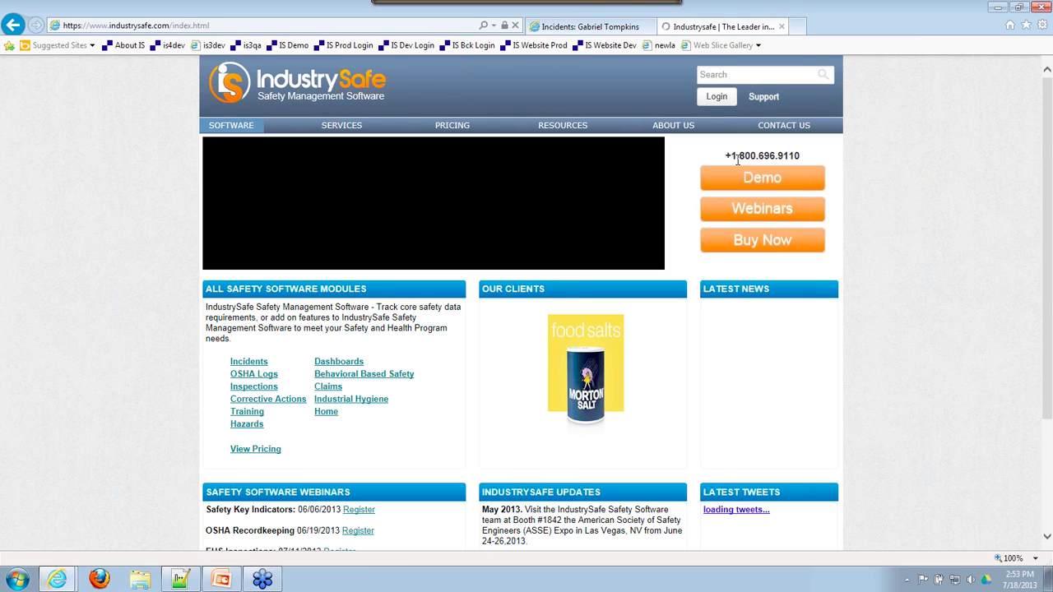
{"action": "left_click", "coordinate": [785, 127]}
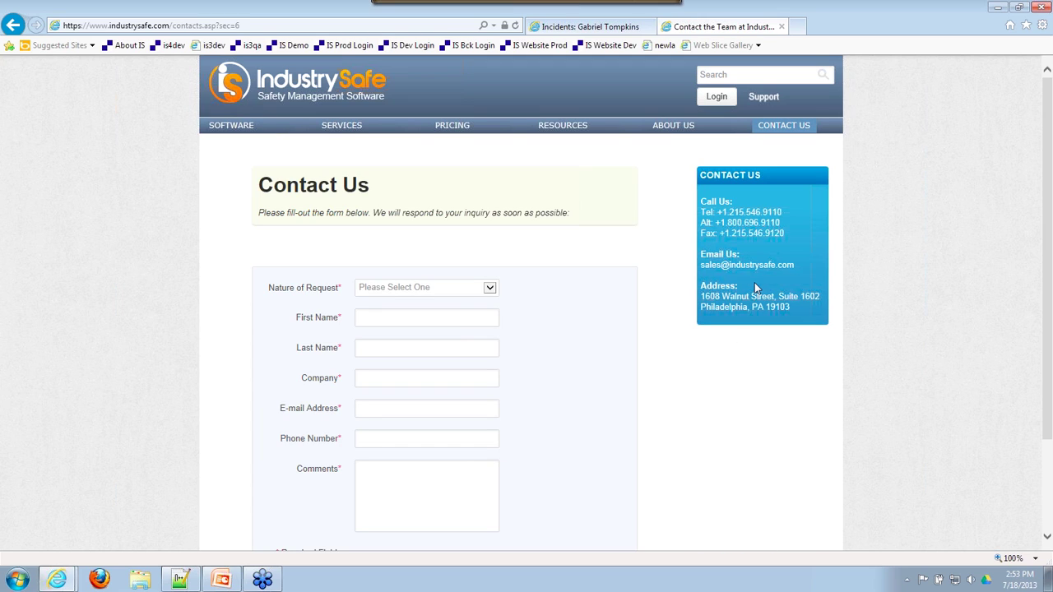
{"action": "left_click", "coordinate": [373, 27]}
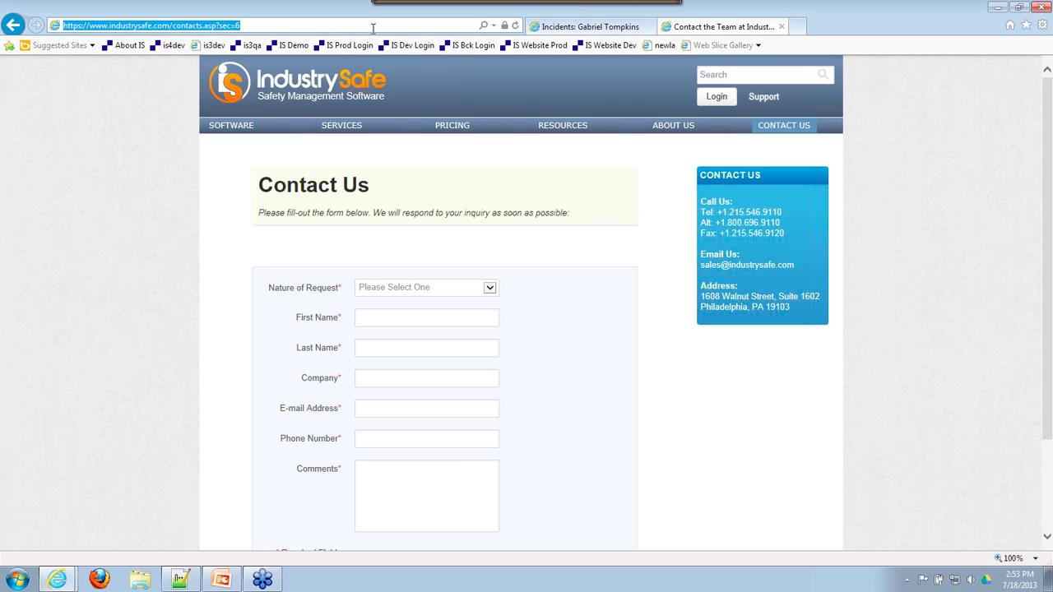